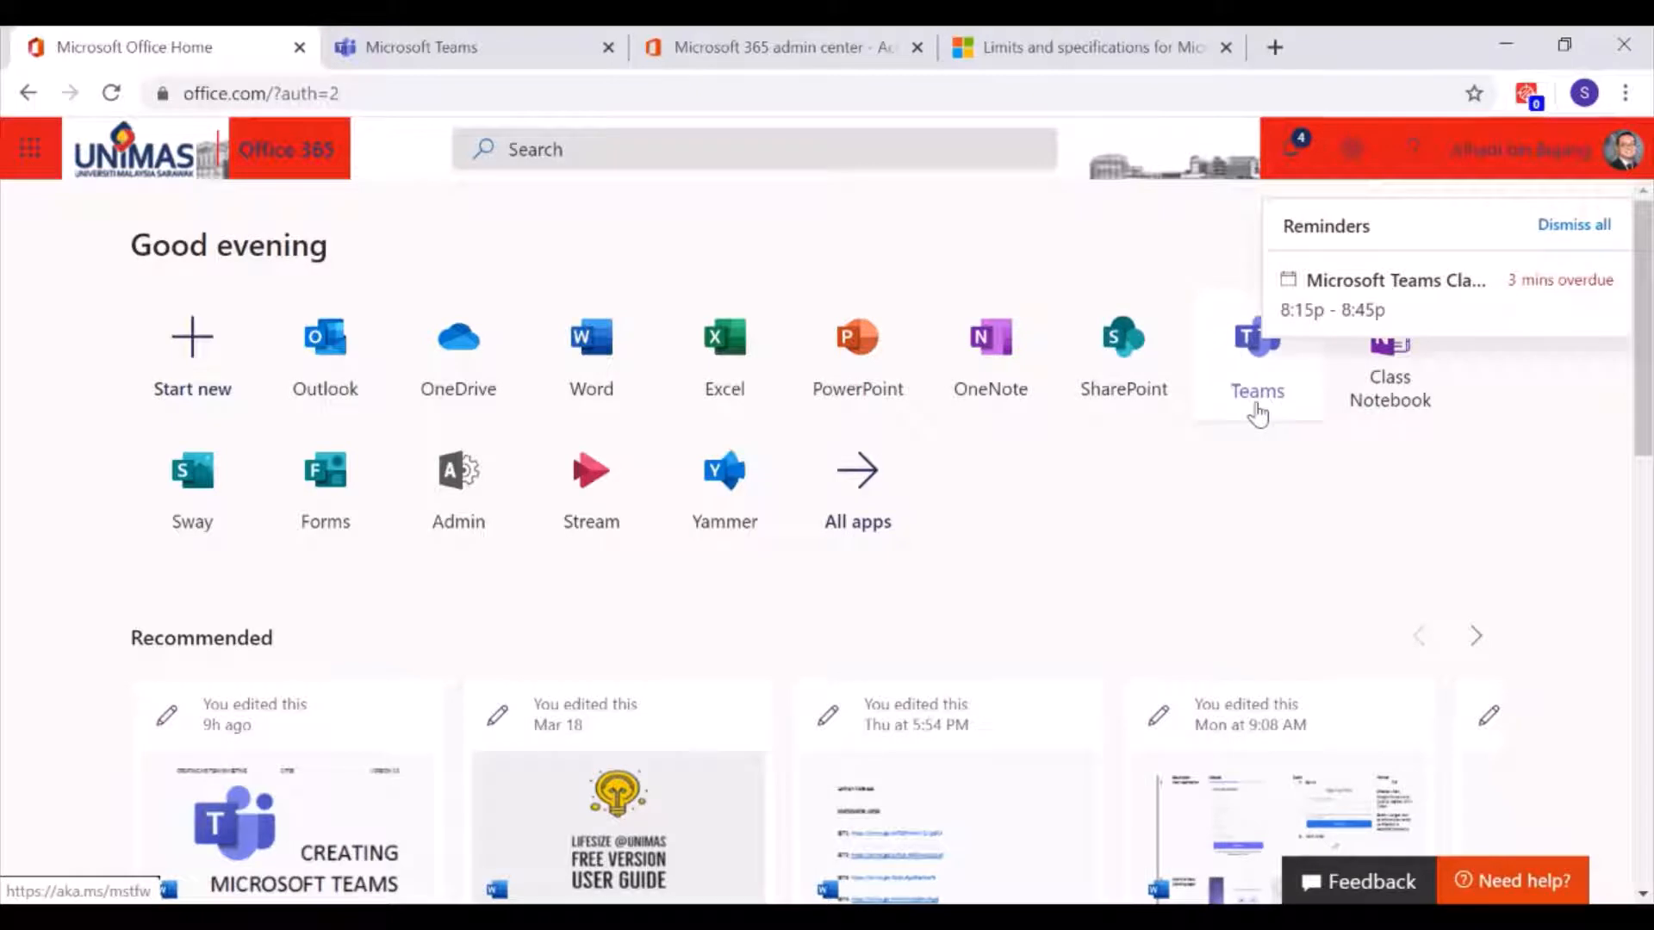
Switch to the Teams web app and browse the joined teams from commercial CITDS to ALP Covid 19
{"action": "left_click", "coordinate": [419, 54]}
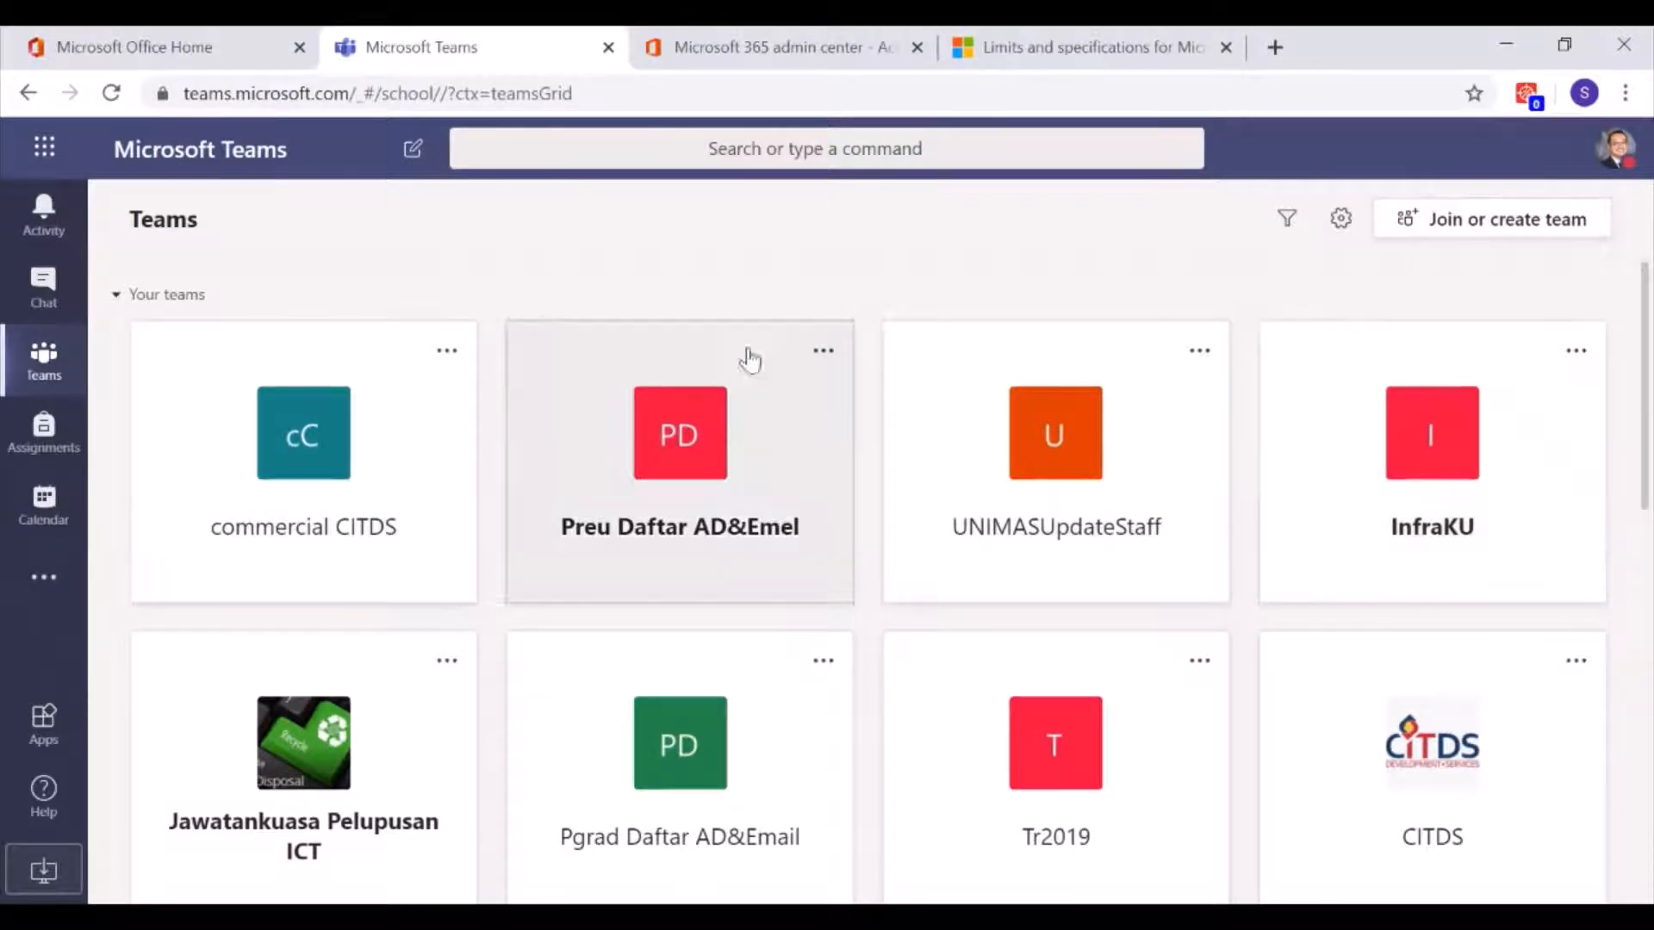
{"action": "scroll", "coordinate": [1135, 367], "scroll_direction": "down", "scroll_amount": 3}
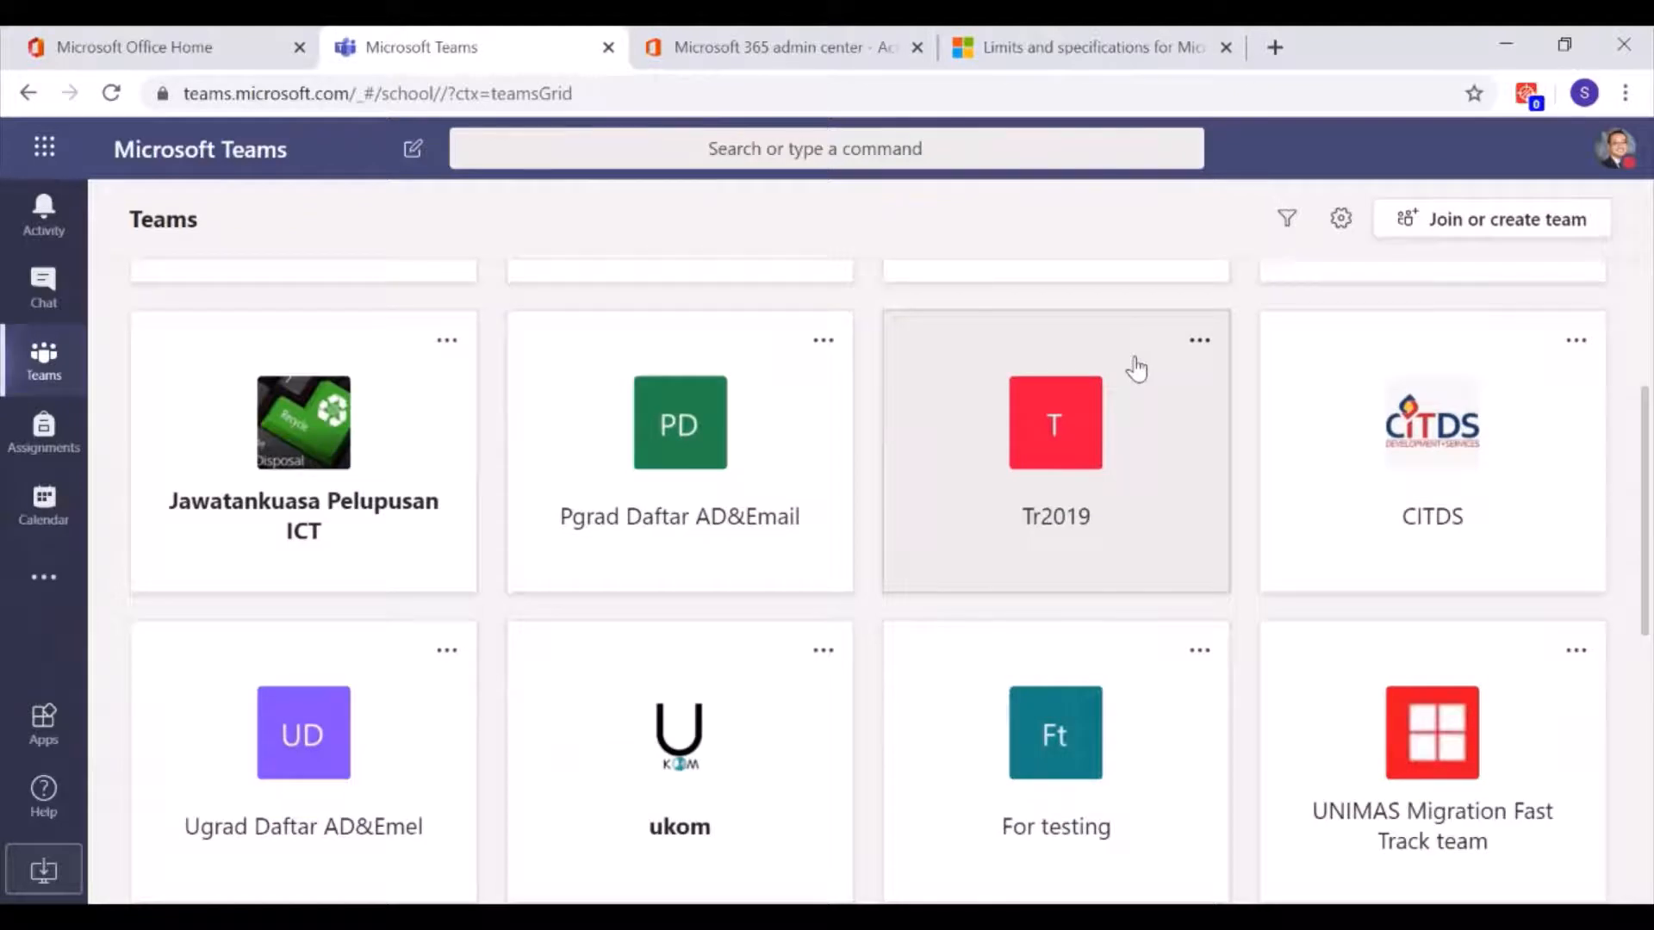
{"action": "scroll", "coordinate": [1136, 367], "scroll_direction": "down", "scroll_amount": 3}
{"action": "scroll", "coordinate": [1135, 367], "scroll_direction": "down", "scroll_amount": 3}
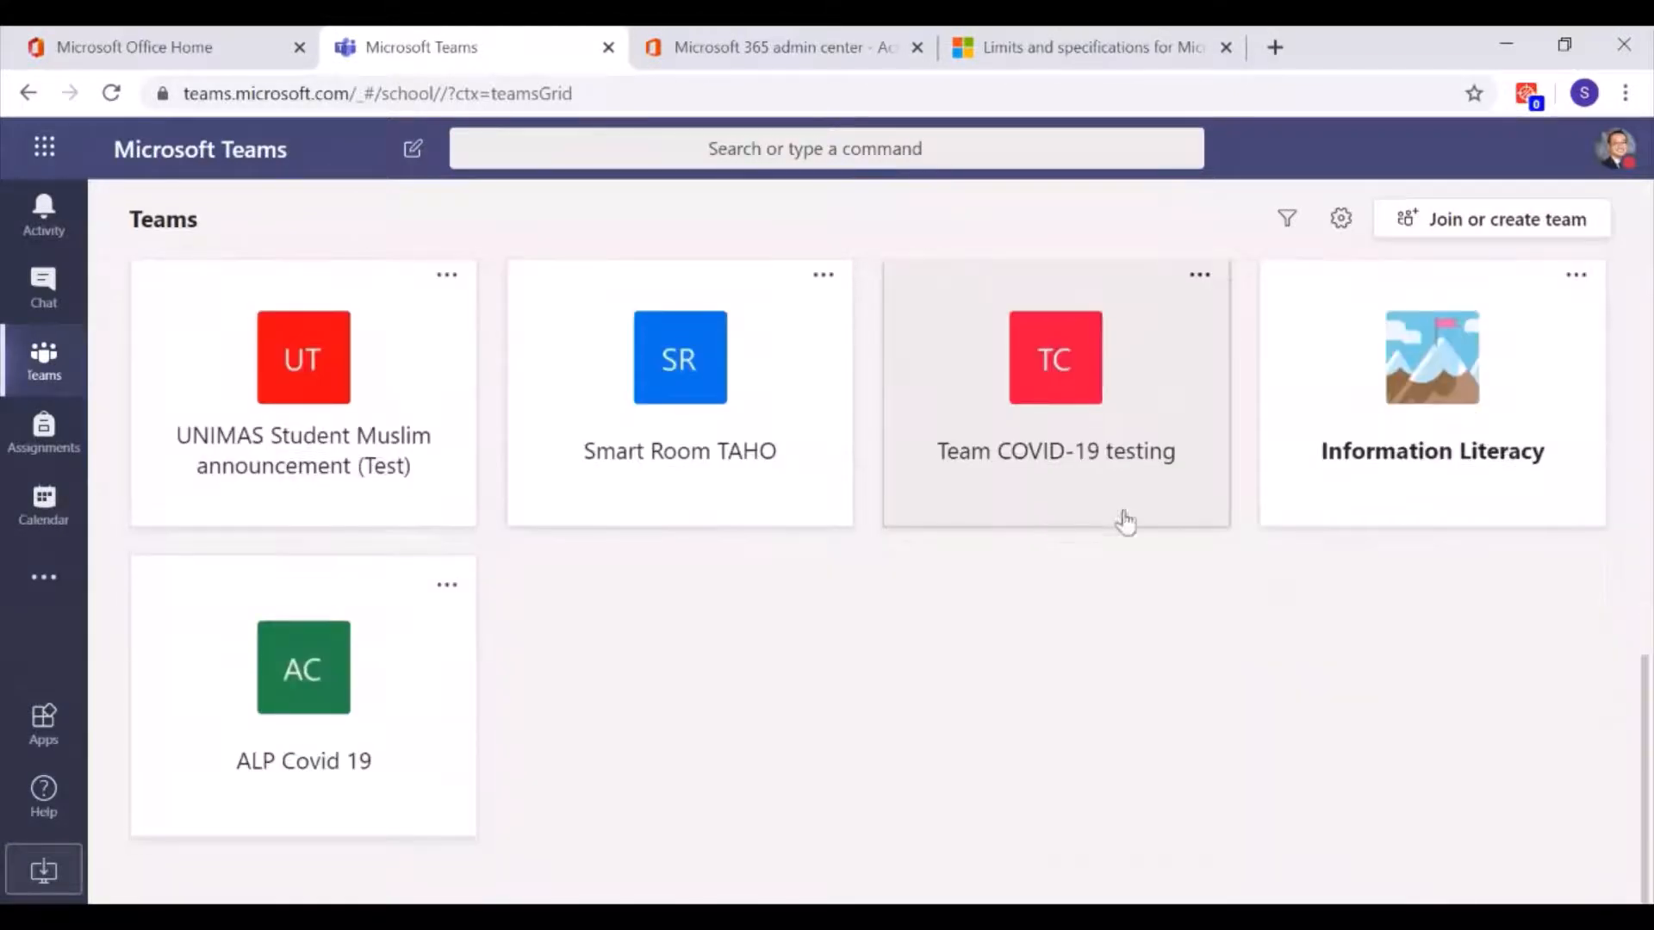
{"action": "scroll", "coordinate": [1124, 517], "scroll_direction": "up", "scroll_amount": 10}
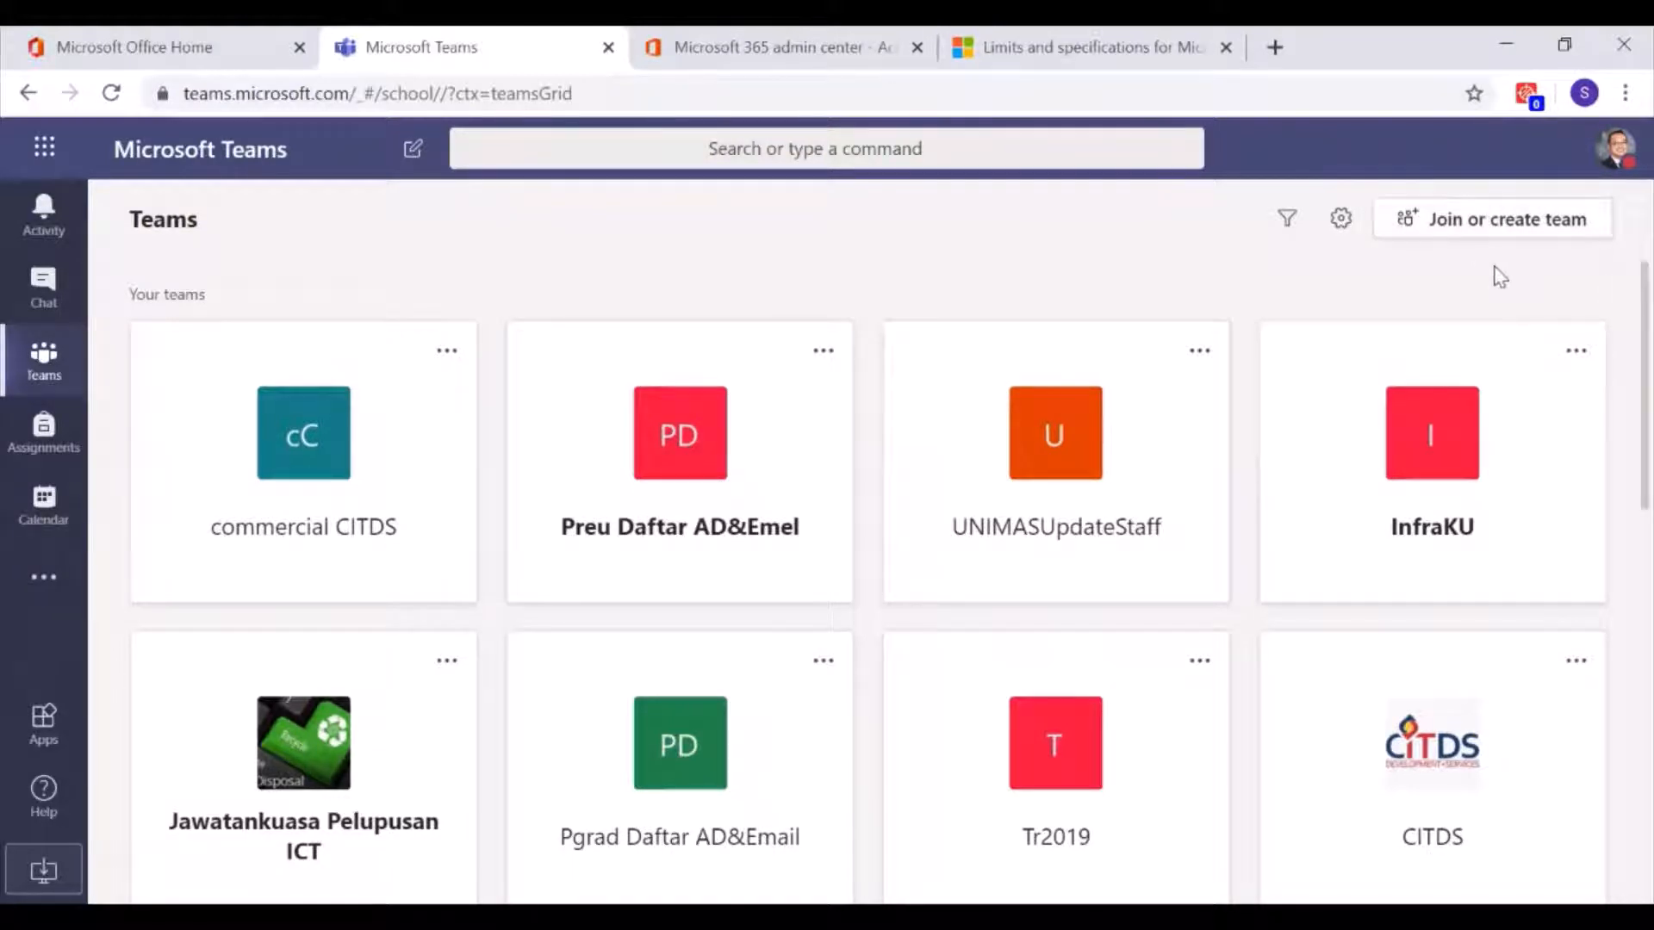
Go to the Join or create team page from the Teams page
{"action": "left_click", "coordinate": [1495, 222]}
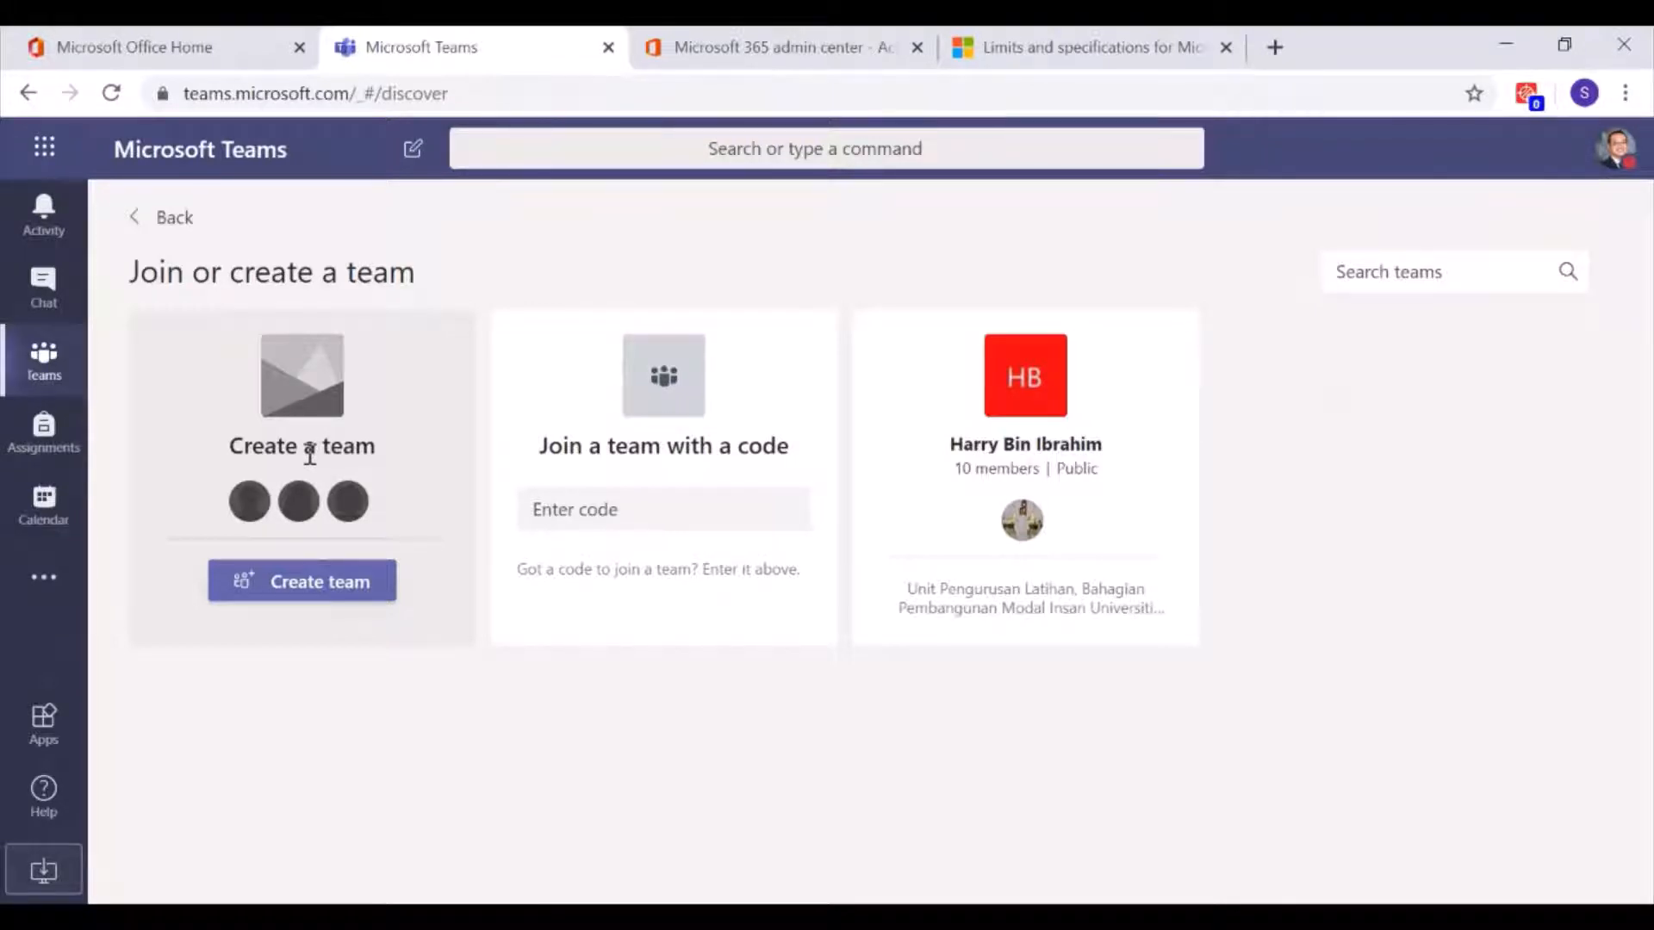
Start a brand-new team from the Create a team card
{"action": "left_click", "coordinate": [345, 590]}
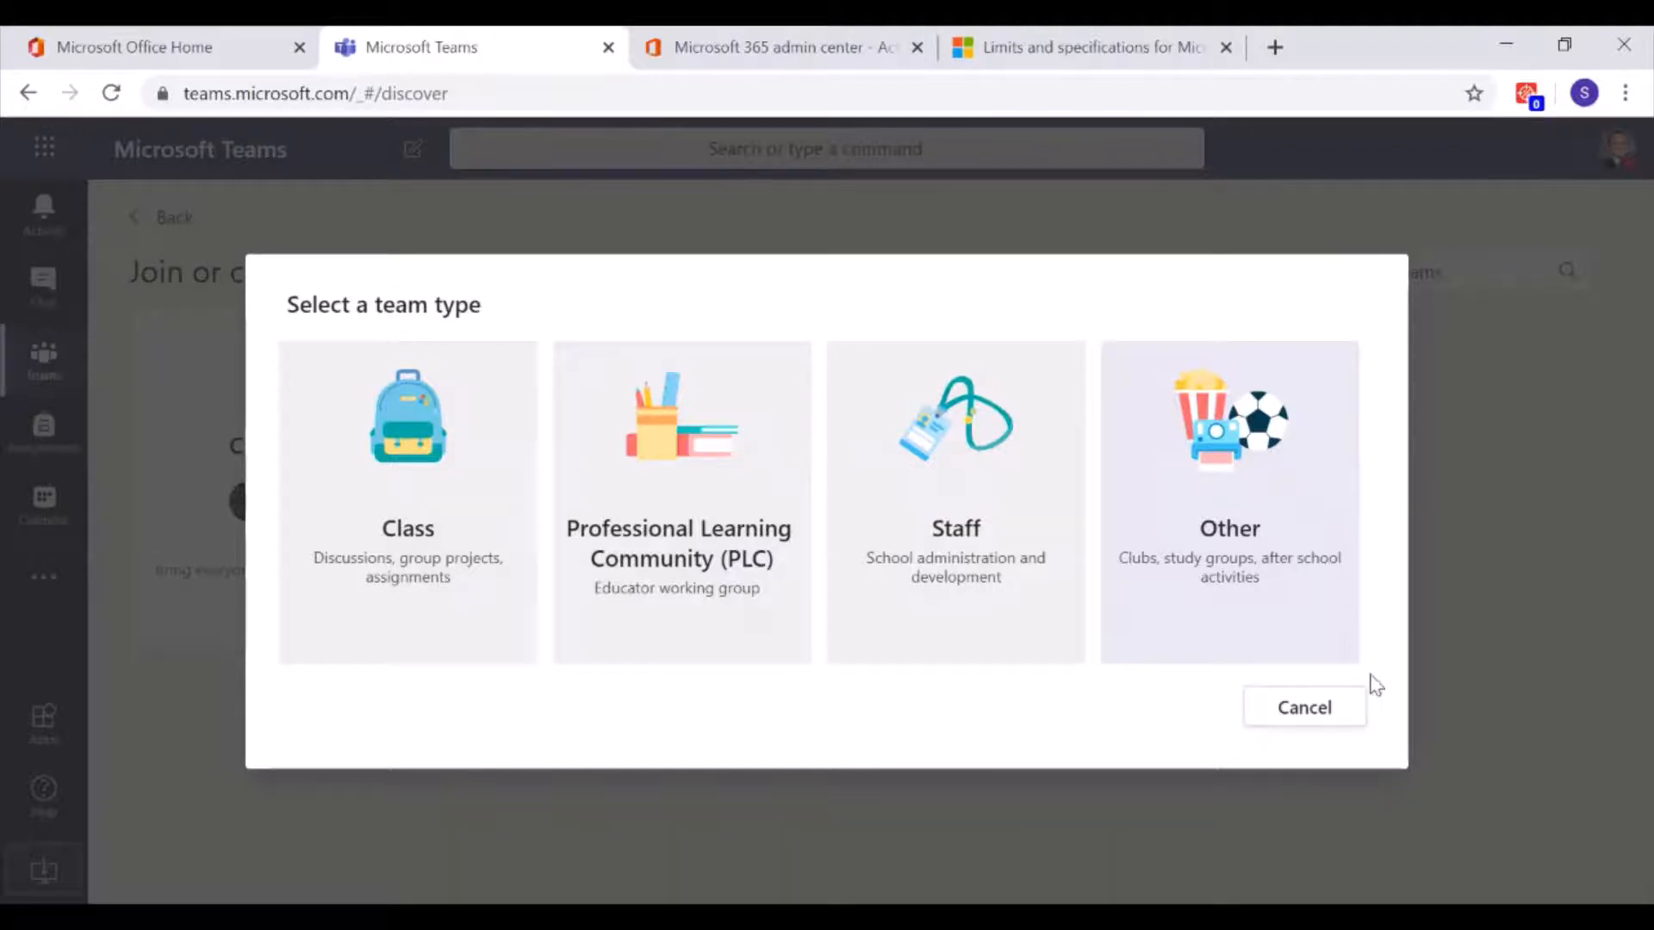
Choose the Class team type, name it 'Mathematics' and give it the description 'Teams Classroom'
{"action": "left_click", "coordinate": [404, 489]}
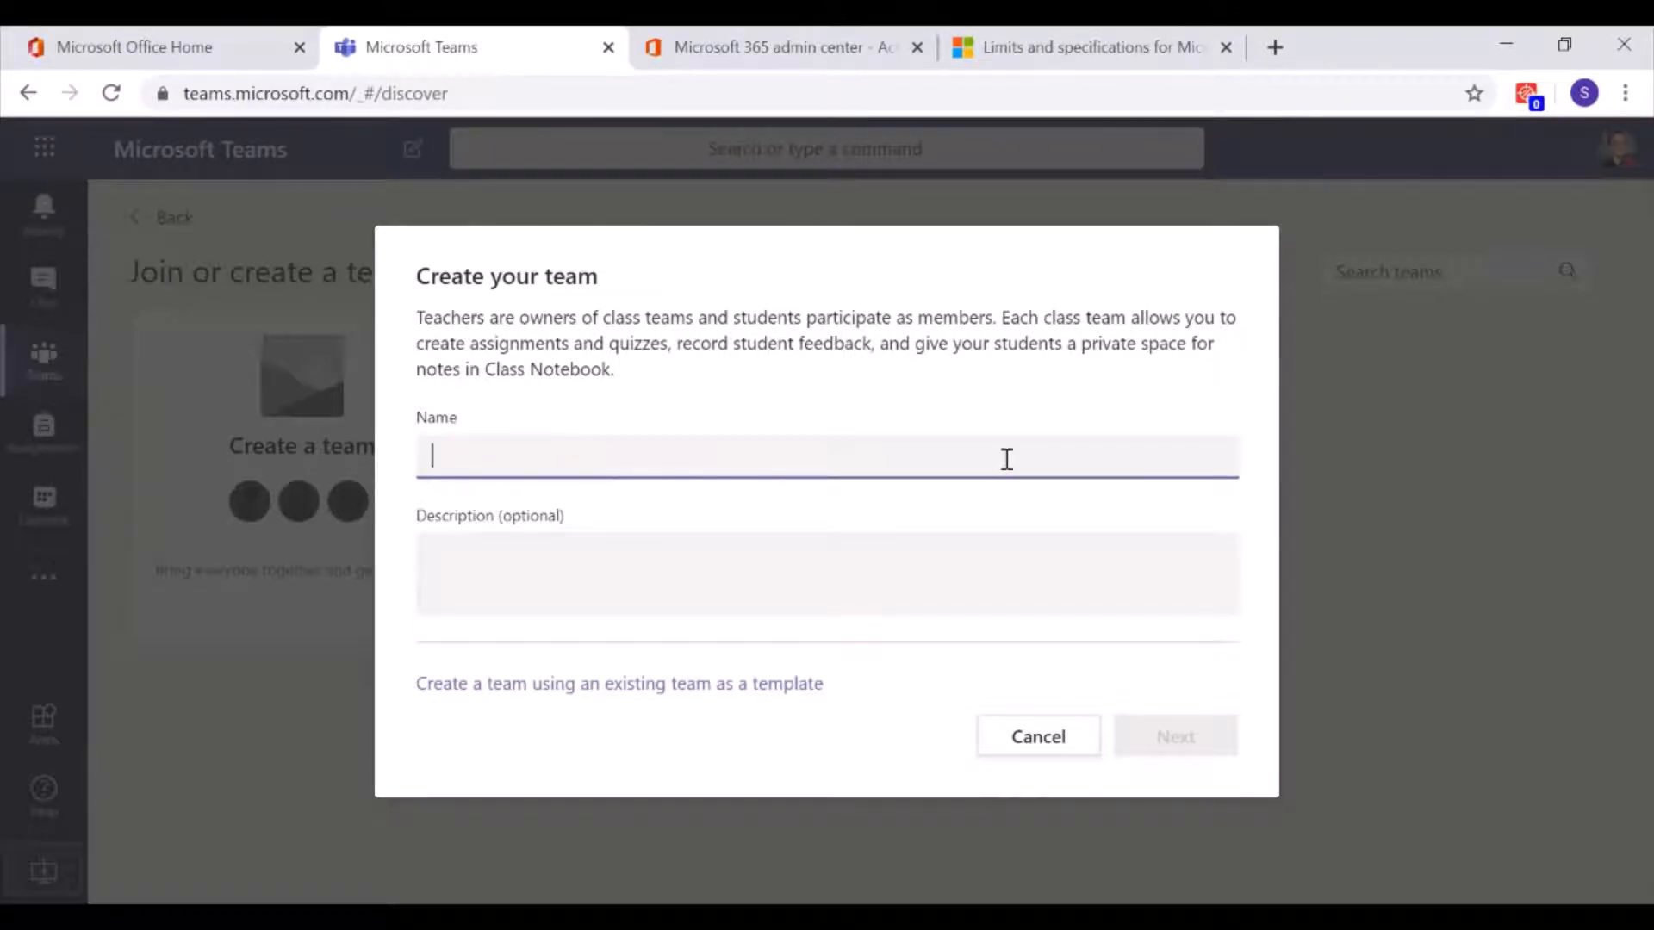
{"action": "type", "text": "Mathematics"}
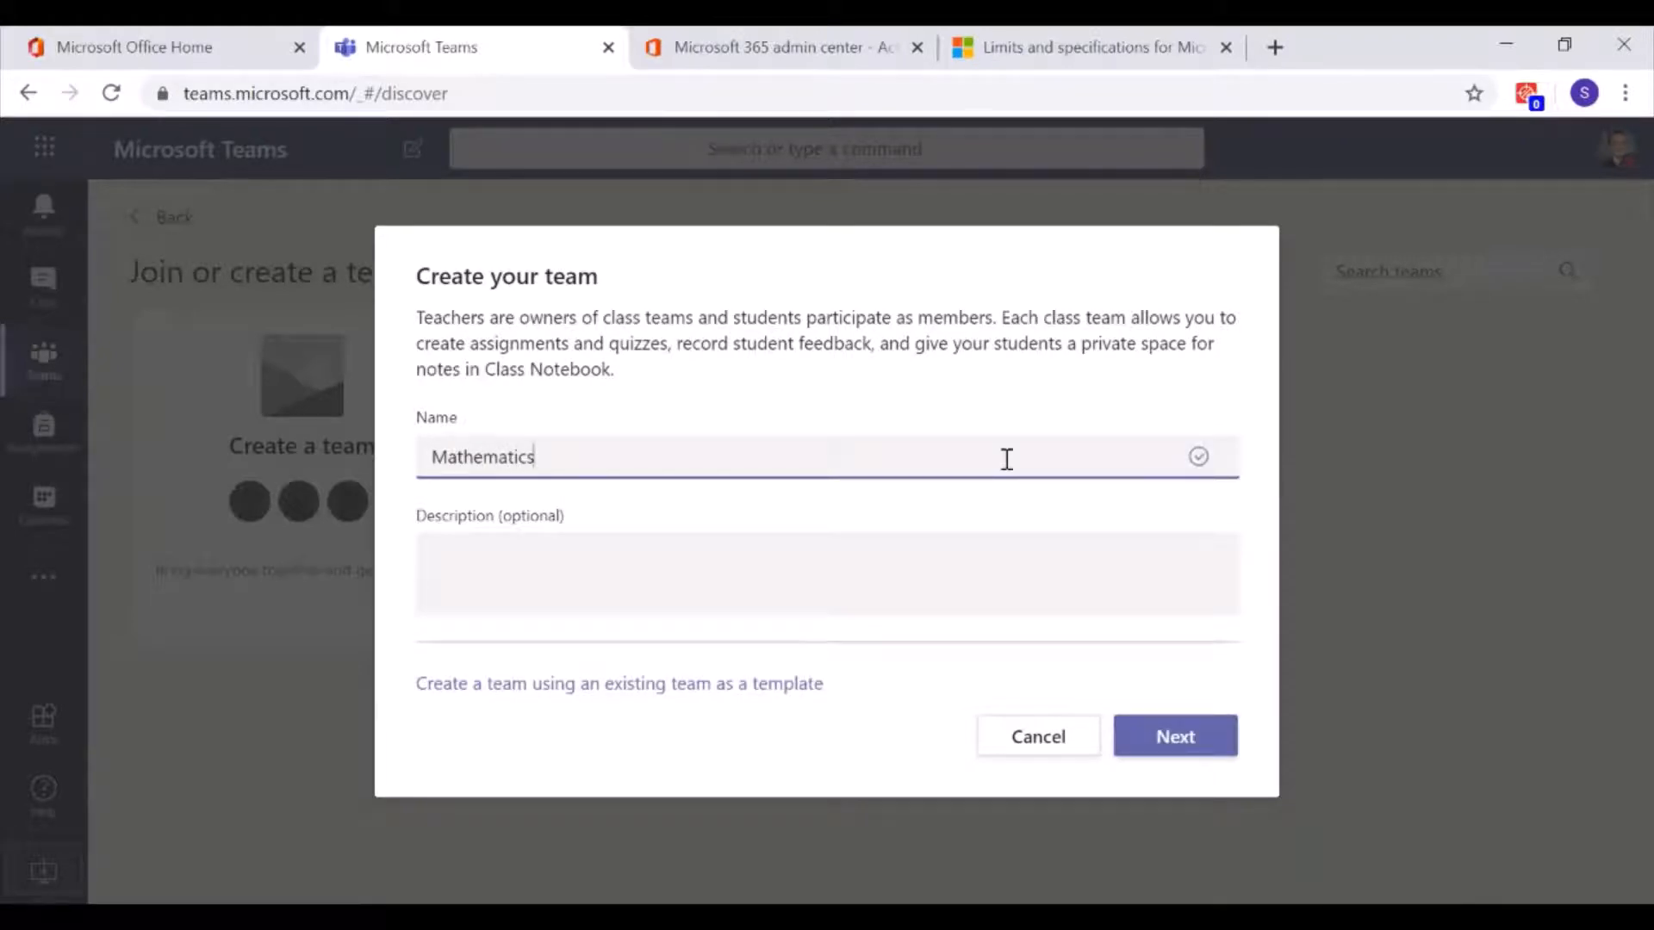
{"action": "left_click", "coordinate": [991, 568]}
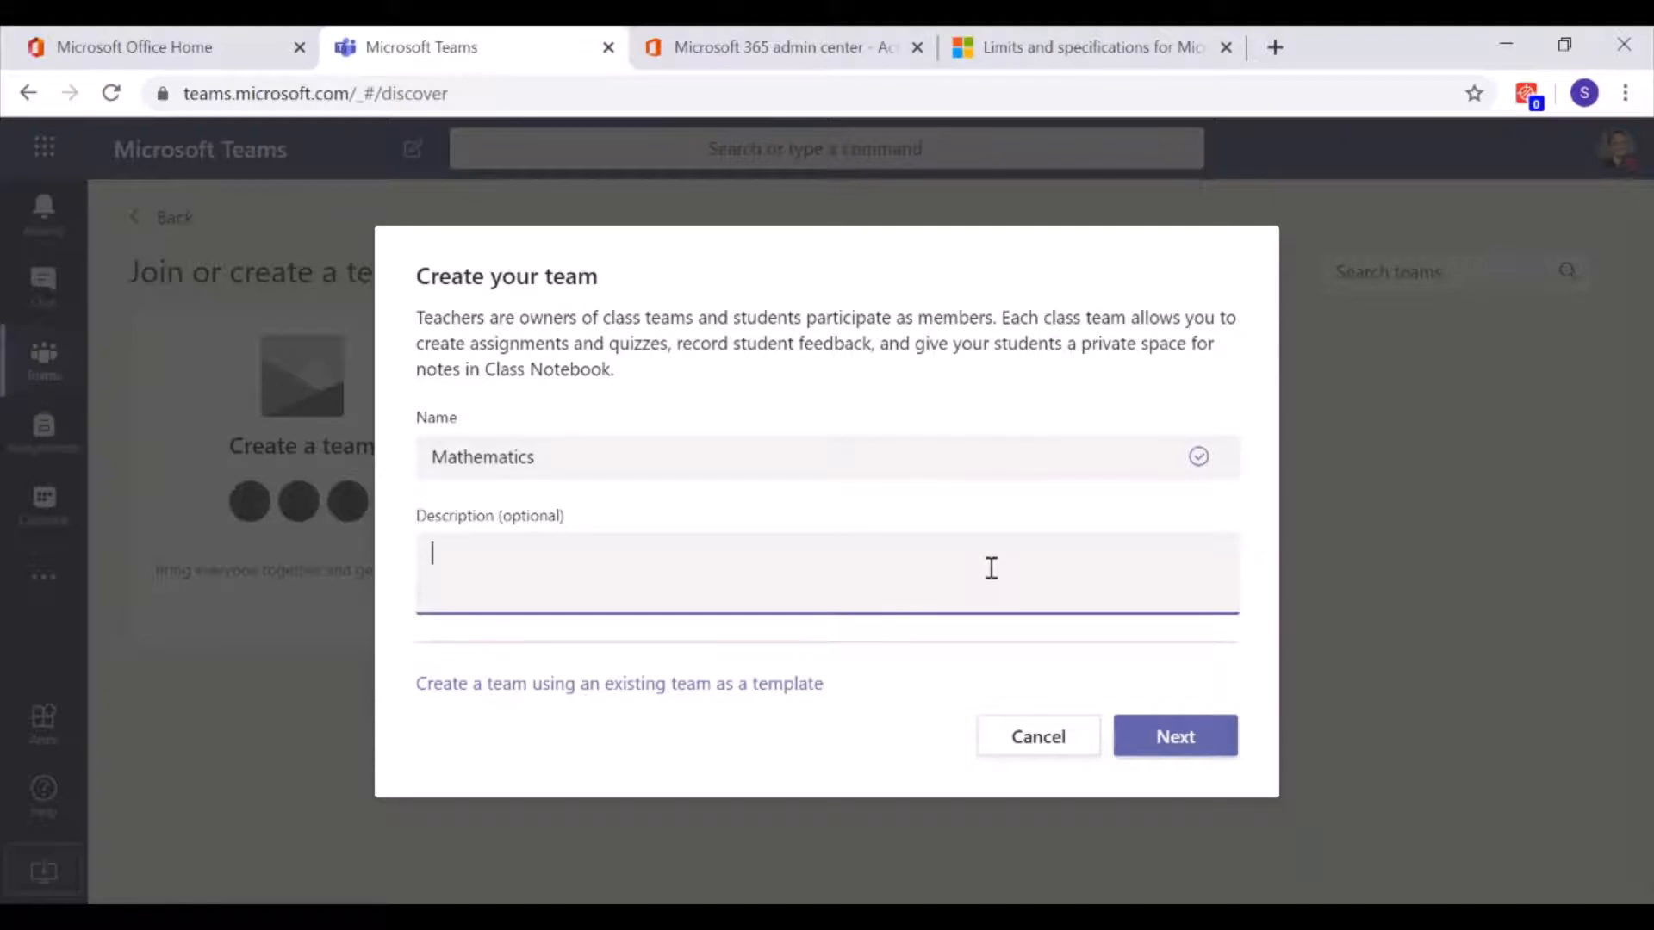
{"action": "type", "text": "Micrsoft"}
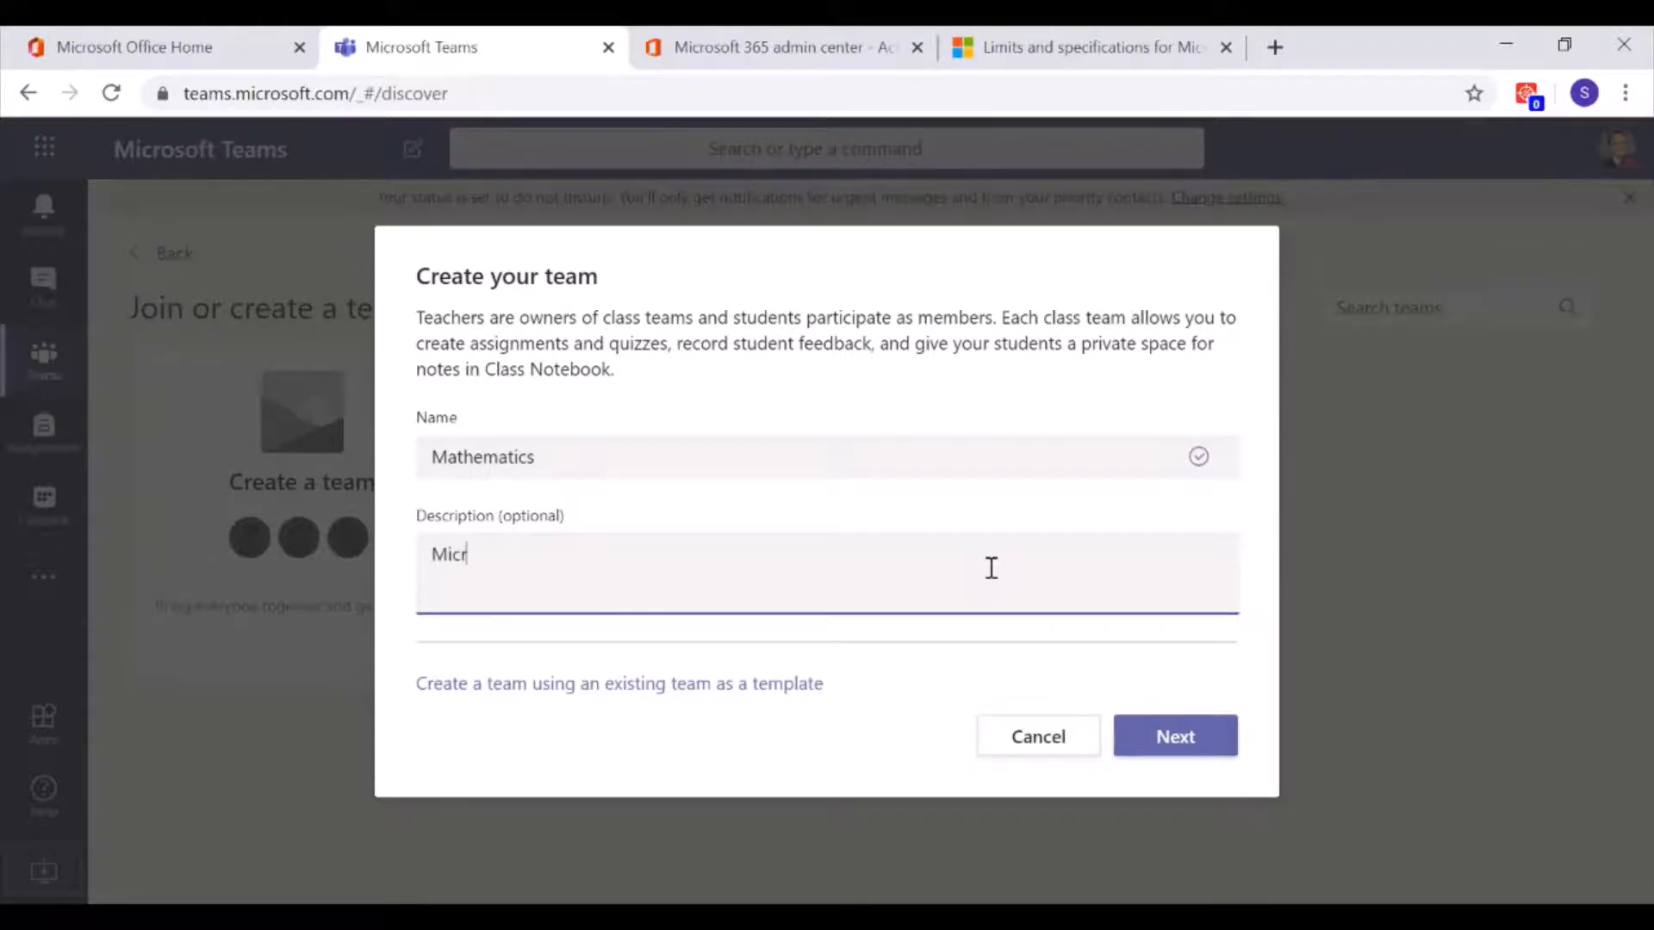
{"action": "key", "text": "BackSpace"}
{"action": "key", "text": "BackSpace"}
{"action": "key", "text": "BackSpace"}
{"action": "key", "text": "BackSpace"}
{"action": "key", "text": "BackSpace"}
{"action": "key", "text": "BackSpace"}
{"action": "key", "text": "BackSpace"}
{"action": "key", "text": "BackSpace"}
{"action": "type", "text": "teams Classroom"}
{"action": "key", "text": "Home"}
{"action": "key", "text": "Delete"}
{"action": "type", "text": "T"}
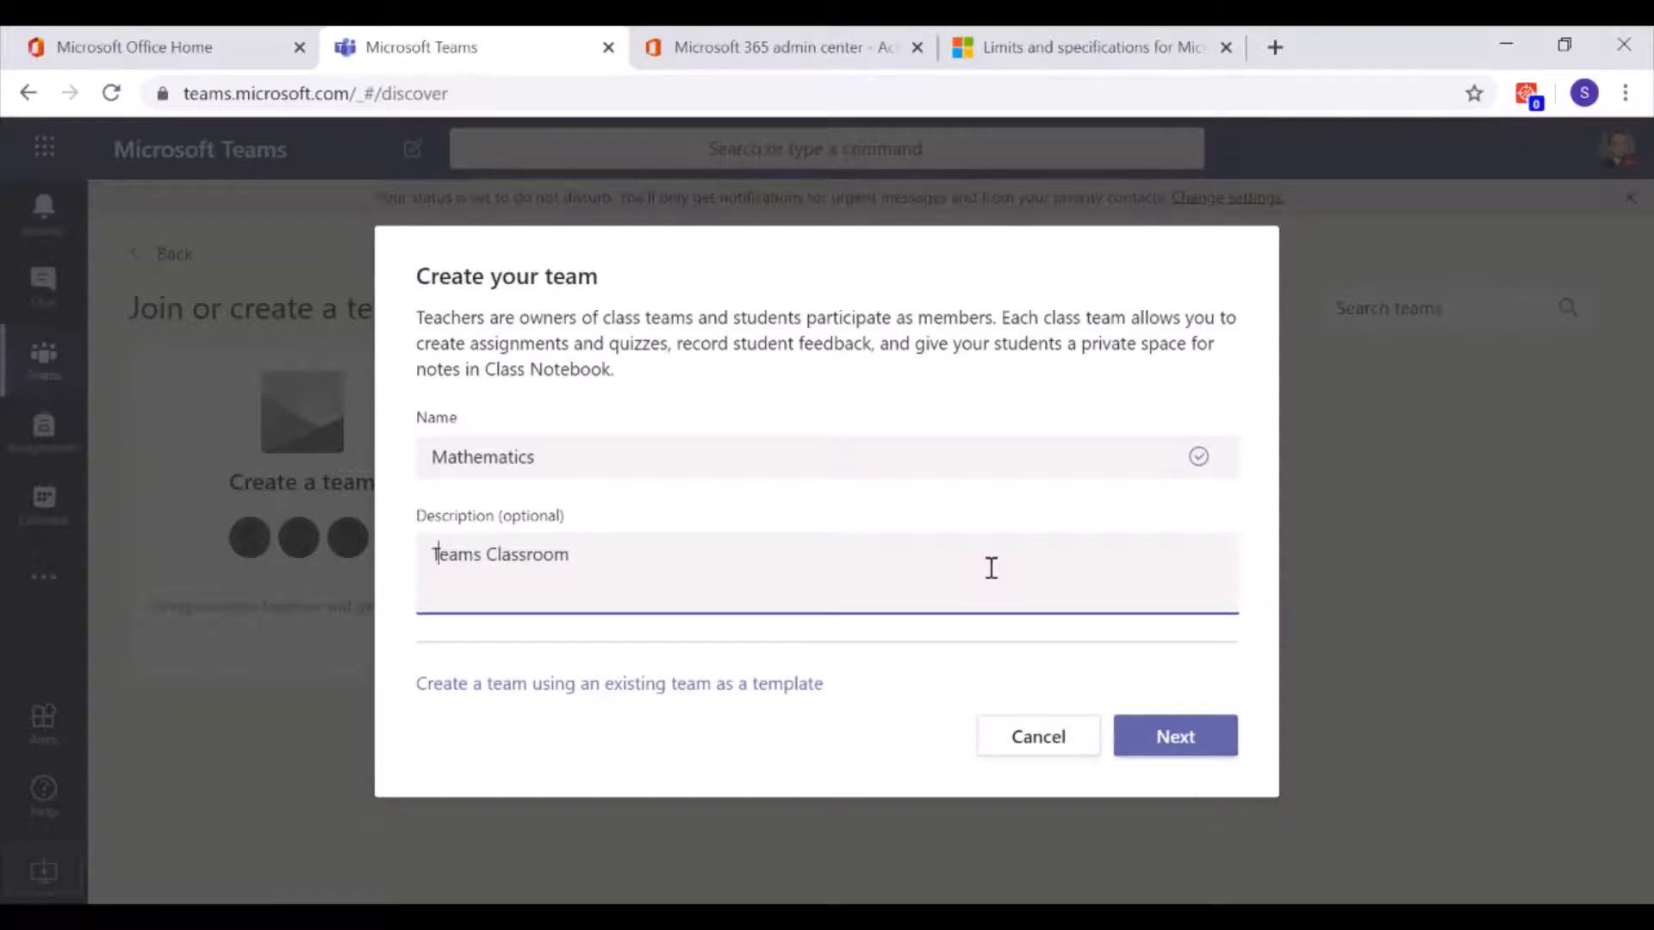
{"action": "left_click", "coordinate": [629, 554]}
Continue to adding students, then try a 'ukom' student search and clear it
{"action": "left_click", "coordinate": [1161, 746]}
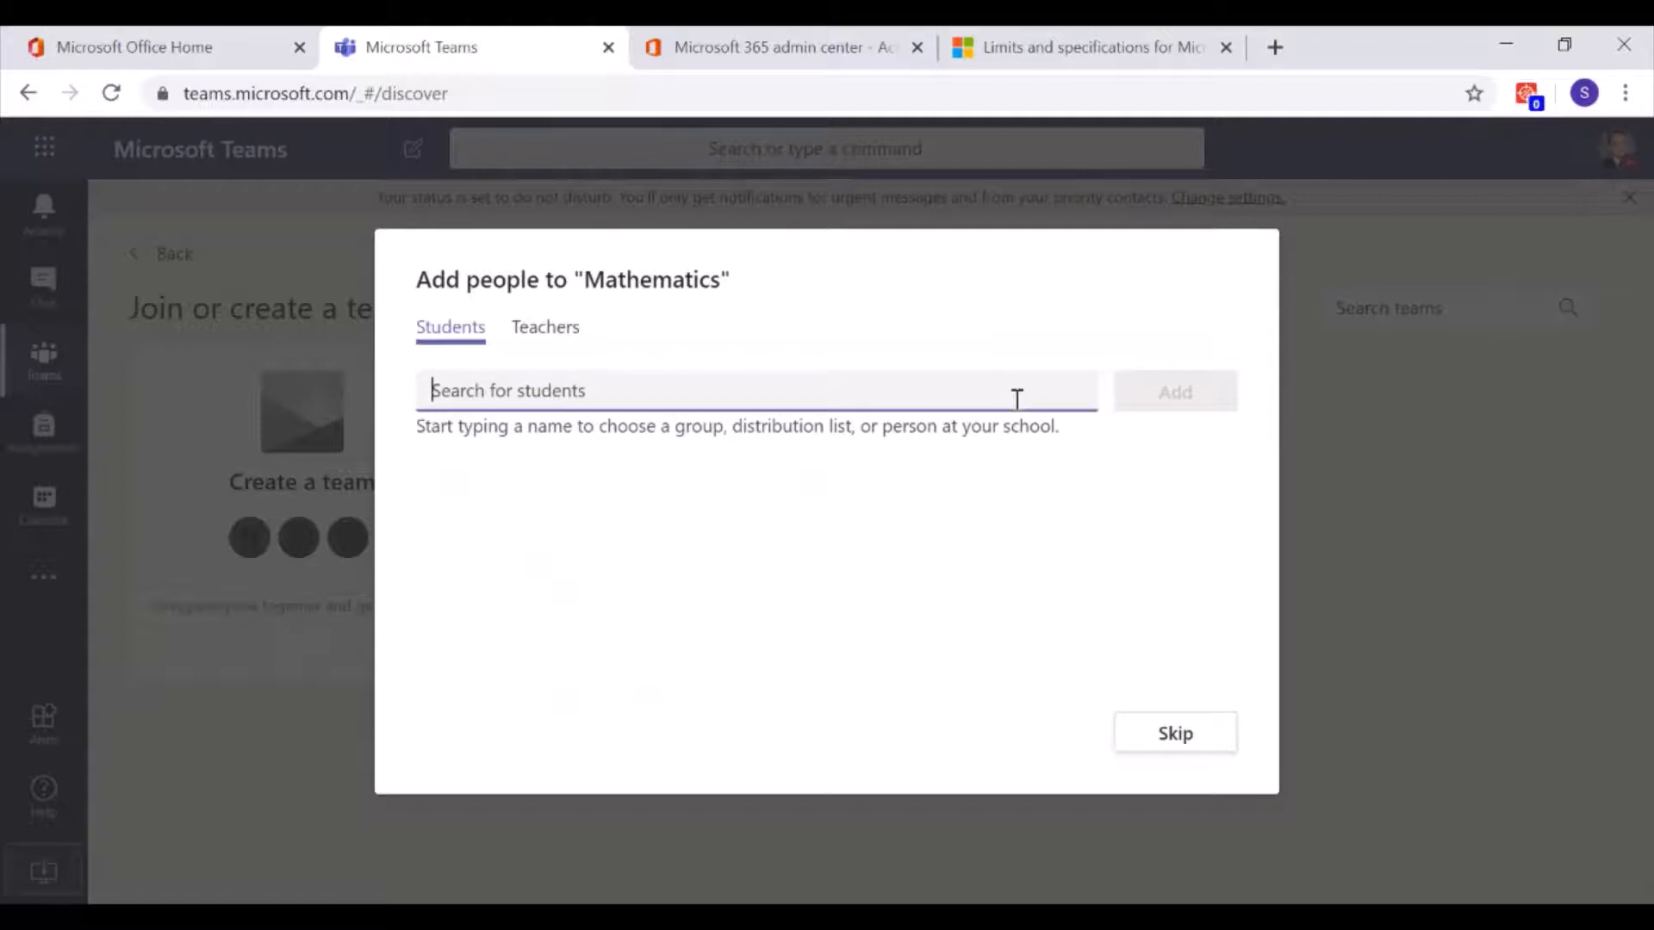
{"action": "type", "text": "uko"}
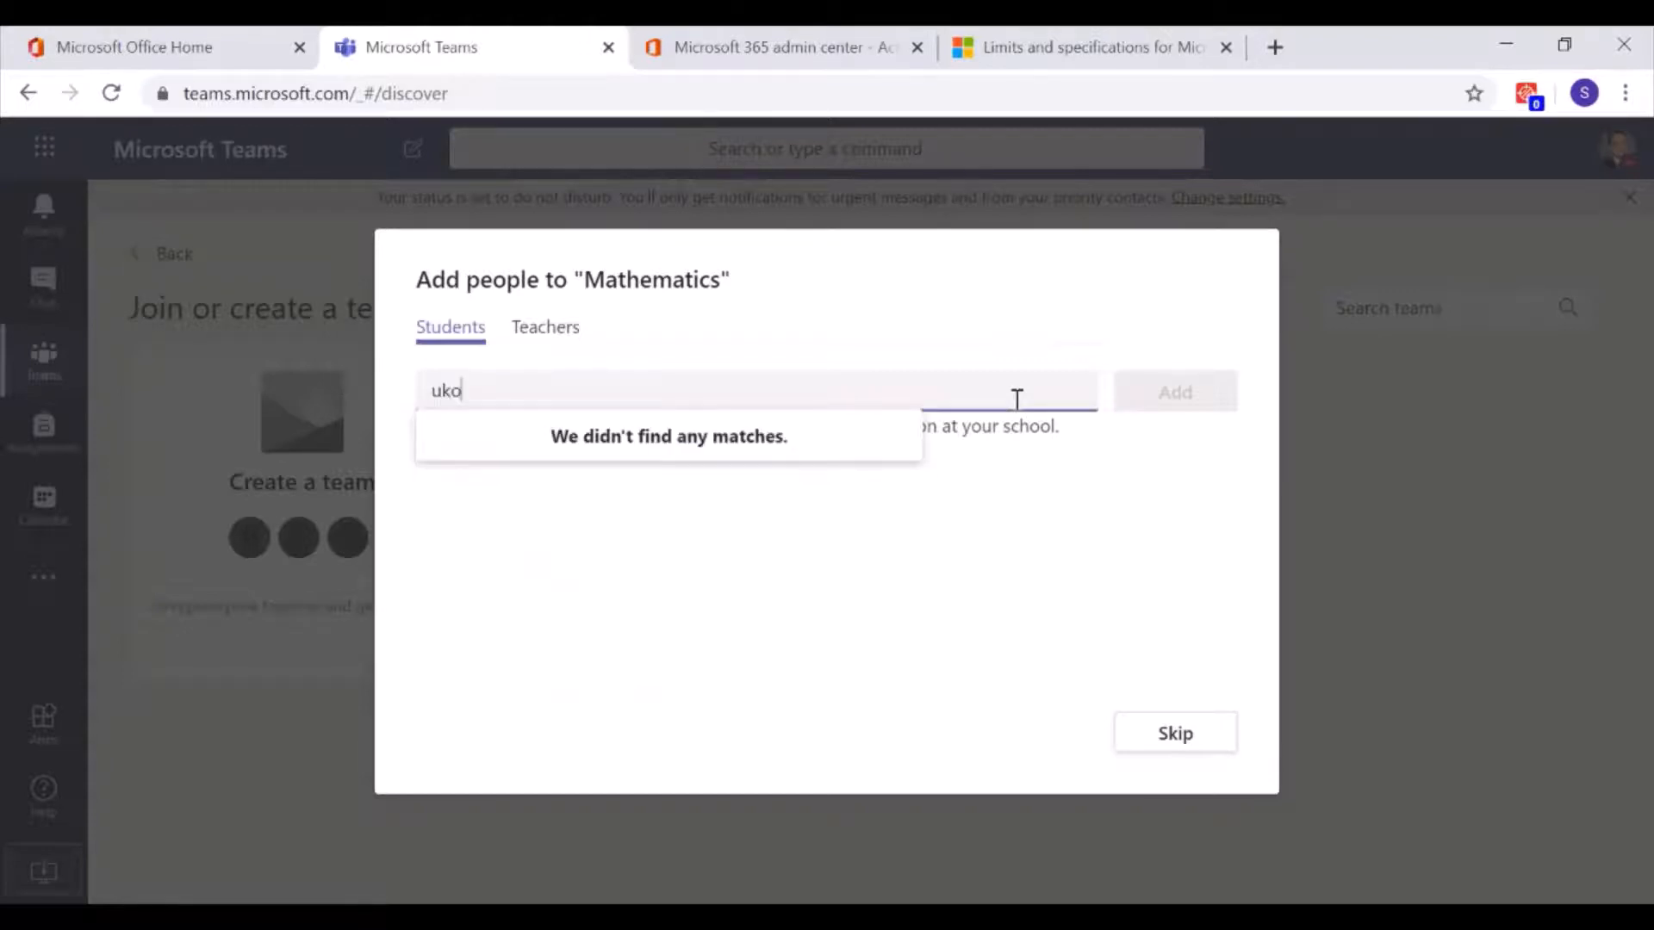
{"action": "type", "text": "m"}
{"action": "key", "text": "BackSpace"}
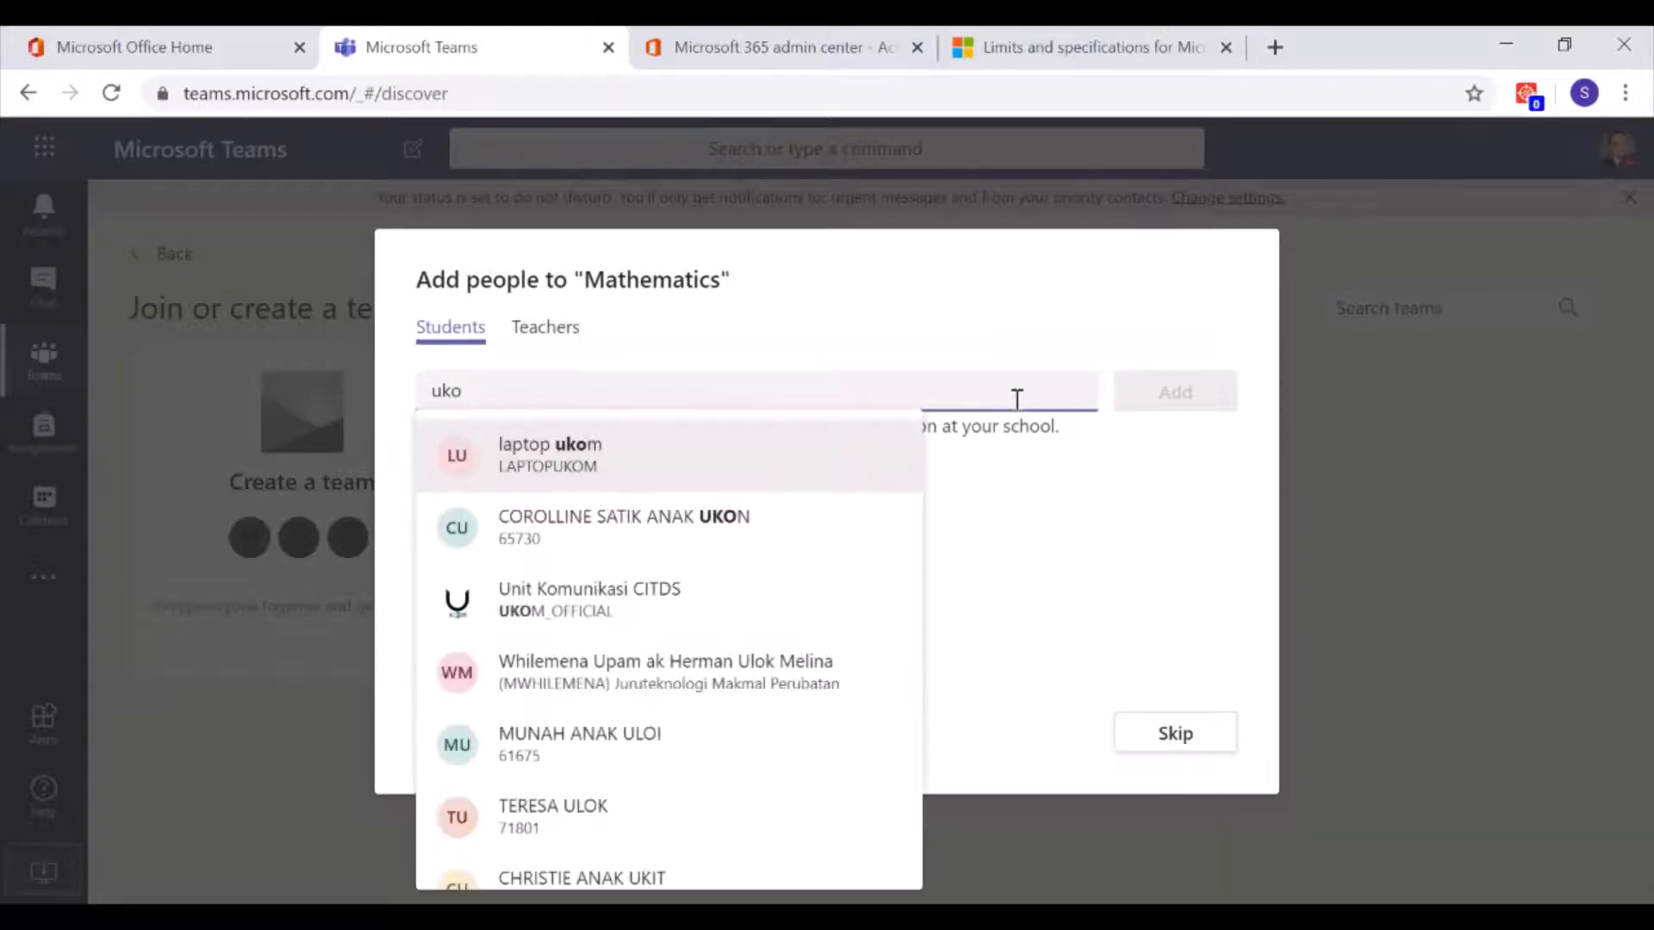
{"action": "type", "text": "m"}
{"action": "key", "text": "BackSpace"}
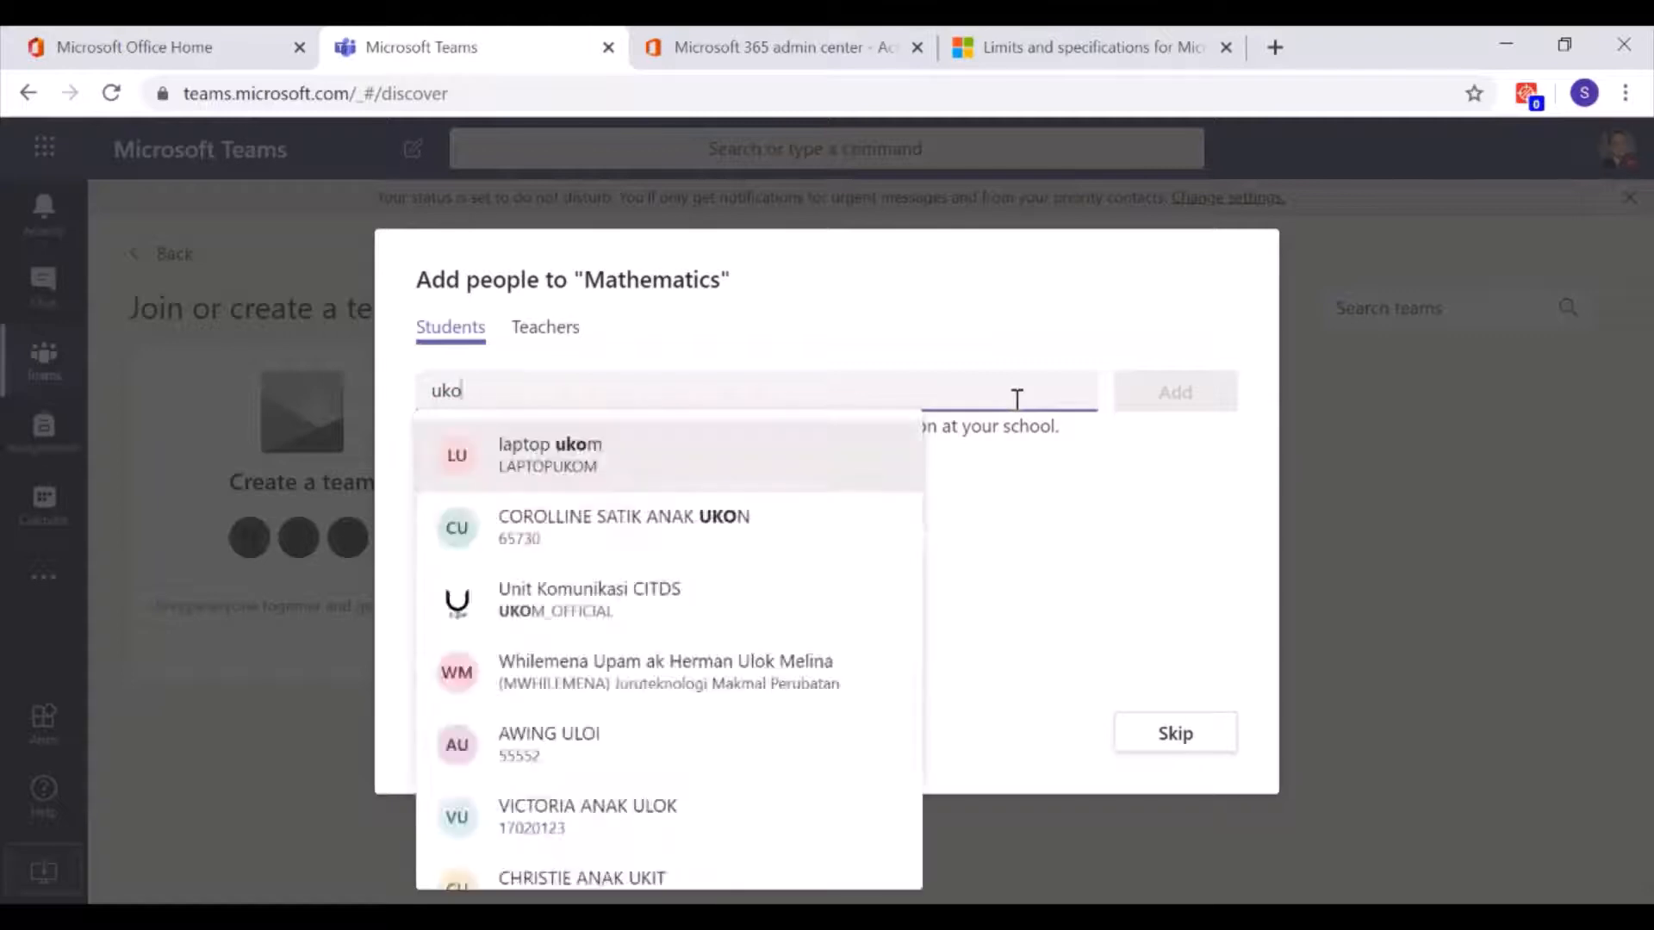
{"action": "type", "text": "m"}
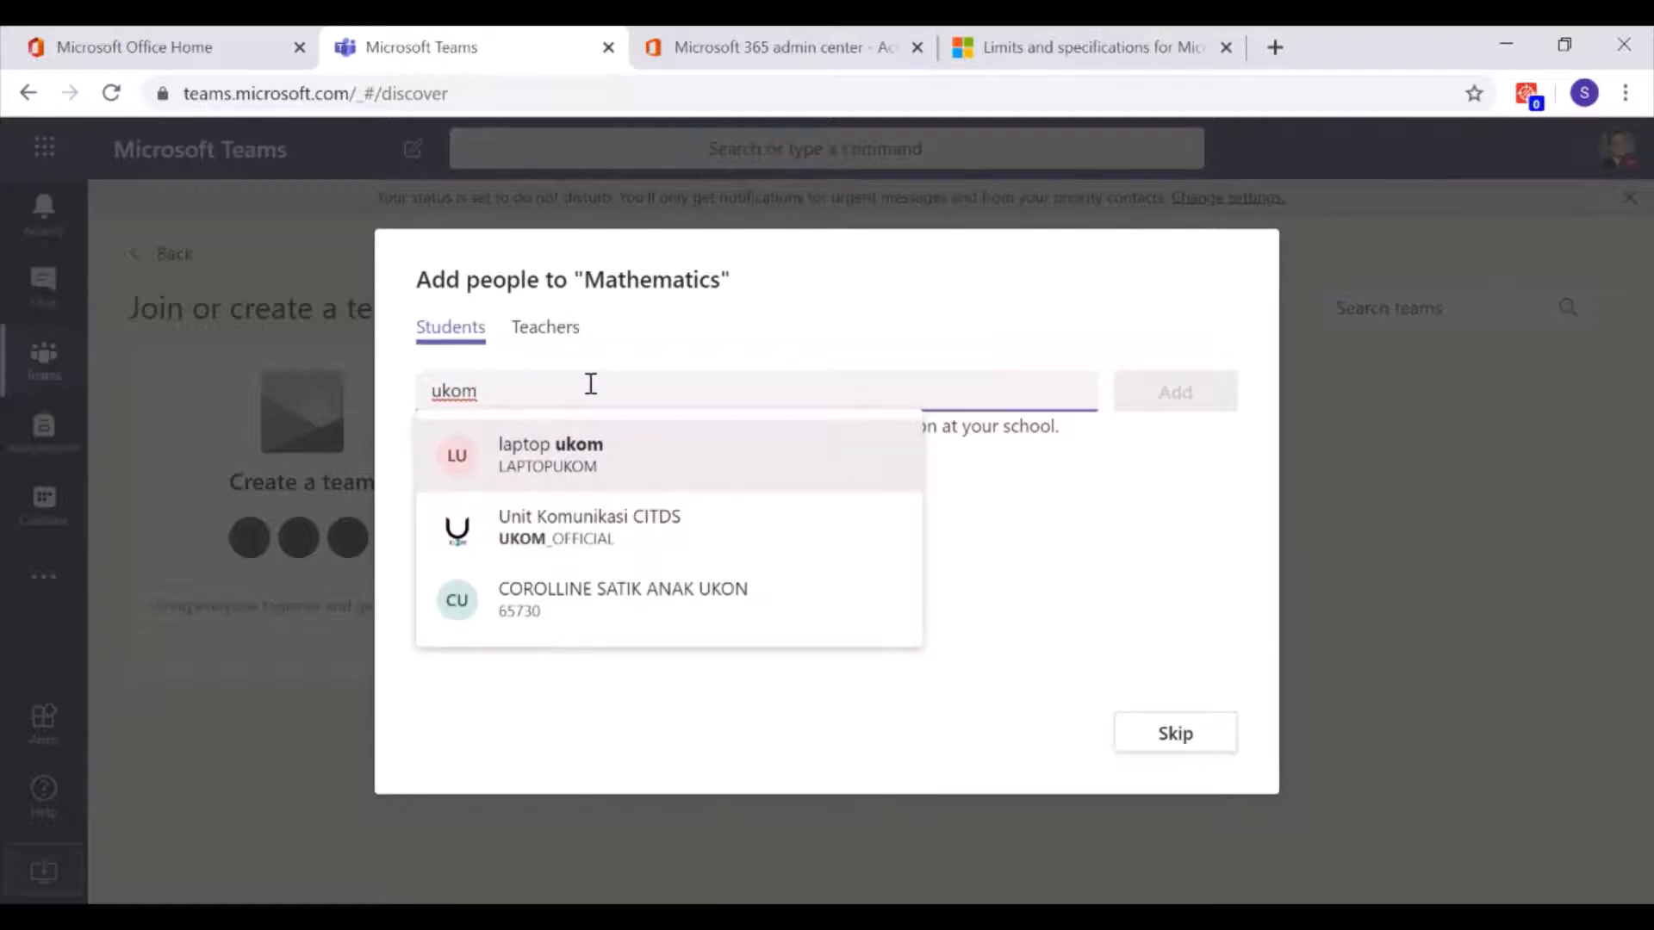
{"action": "key", "text": "BackSpace"}
{"action": "key", "text": "BackSpace"}
{"action": "key", "text": "BackSpace"}
{"action": "key", "text": "BackSpace"}
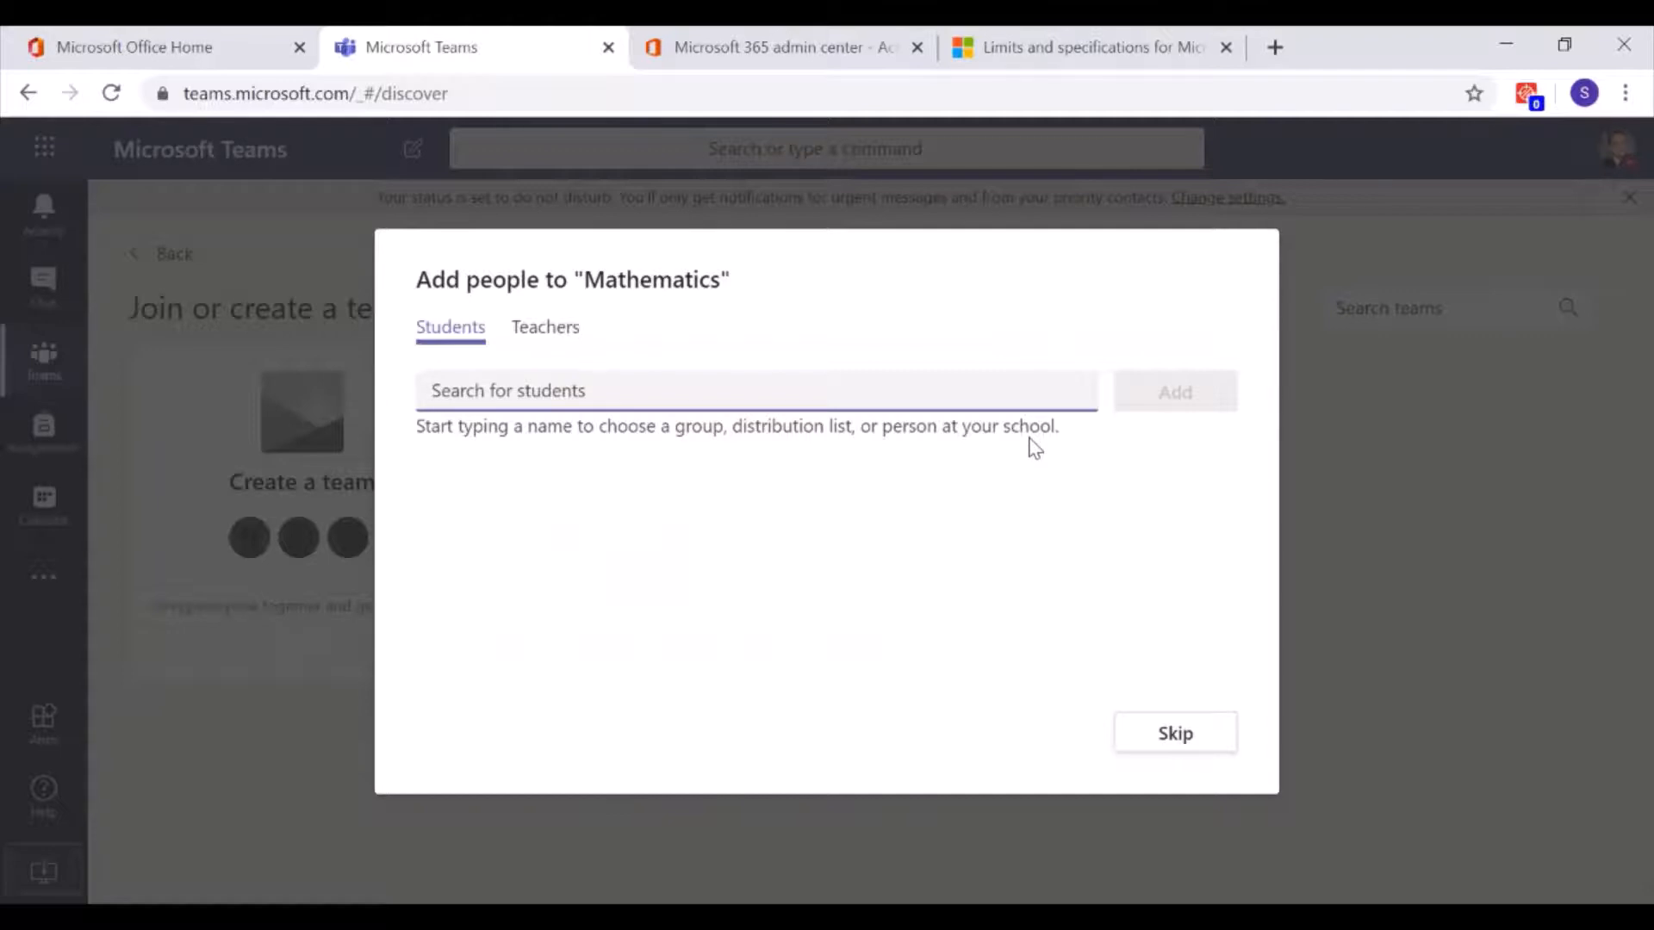
Add the Student One and Student Two test accounts to the Mathematics team
{"action": "type", "text": "stude"}
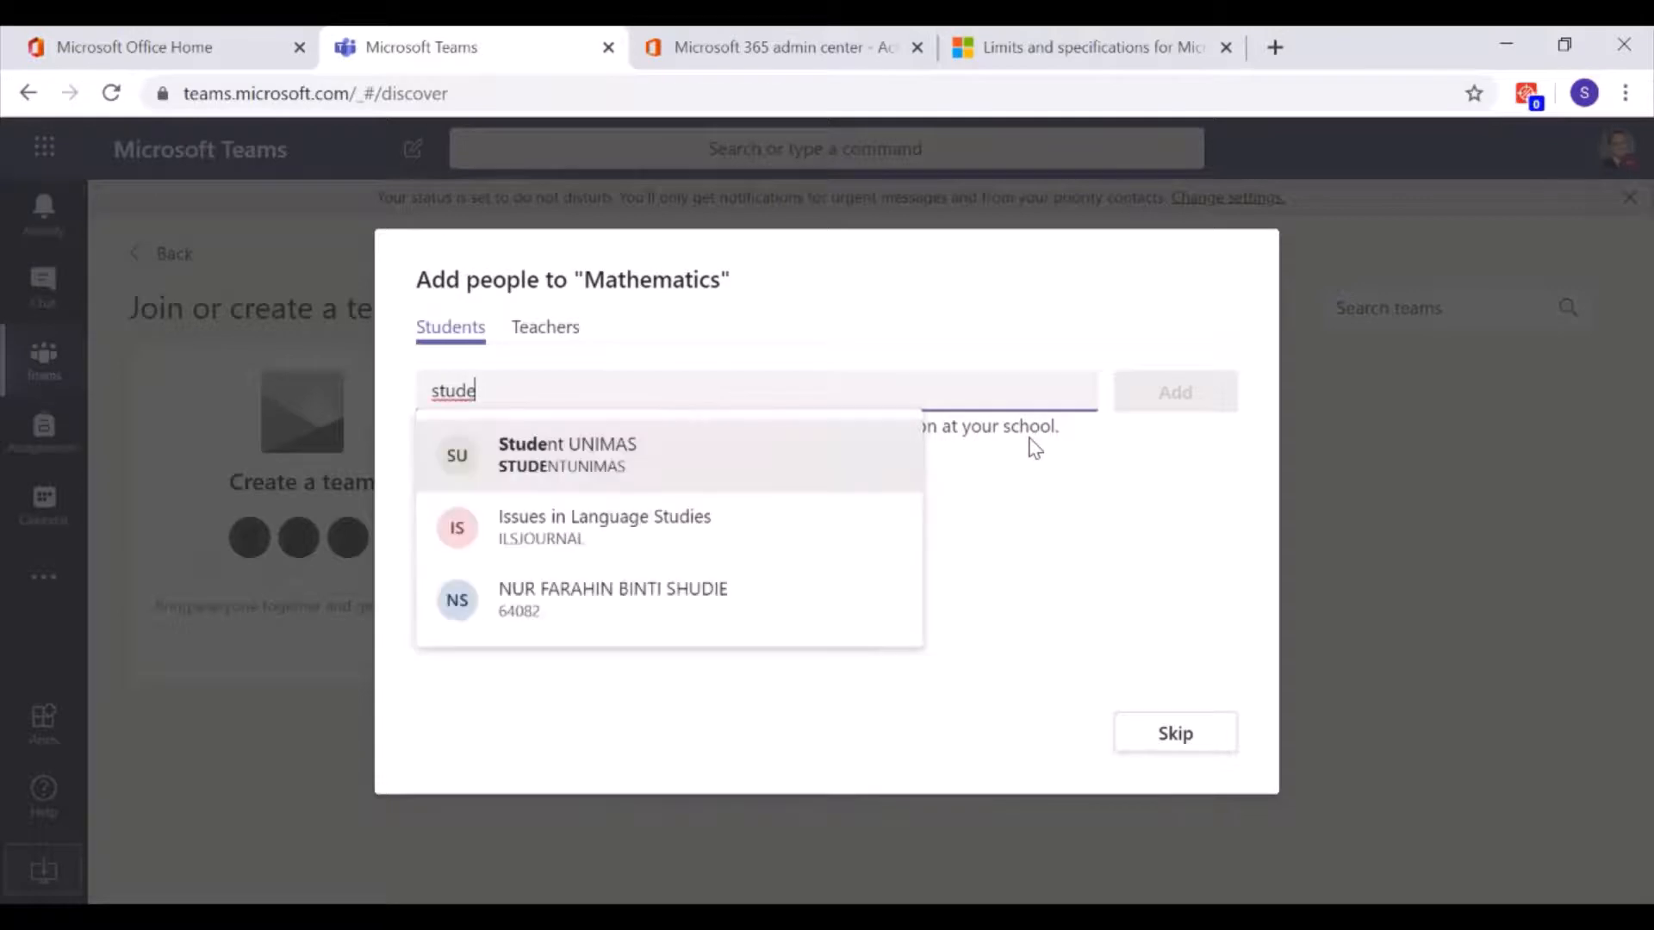
{"action": "type", "text": "nt"}
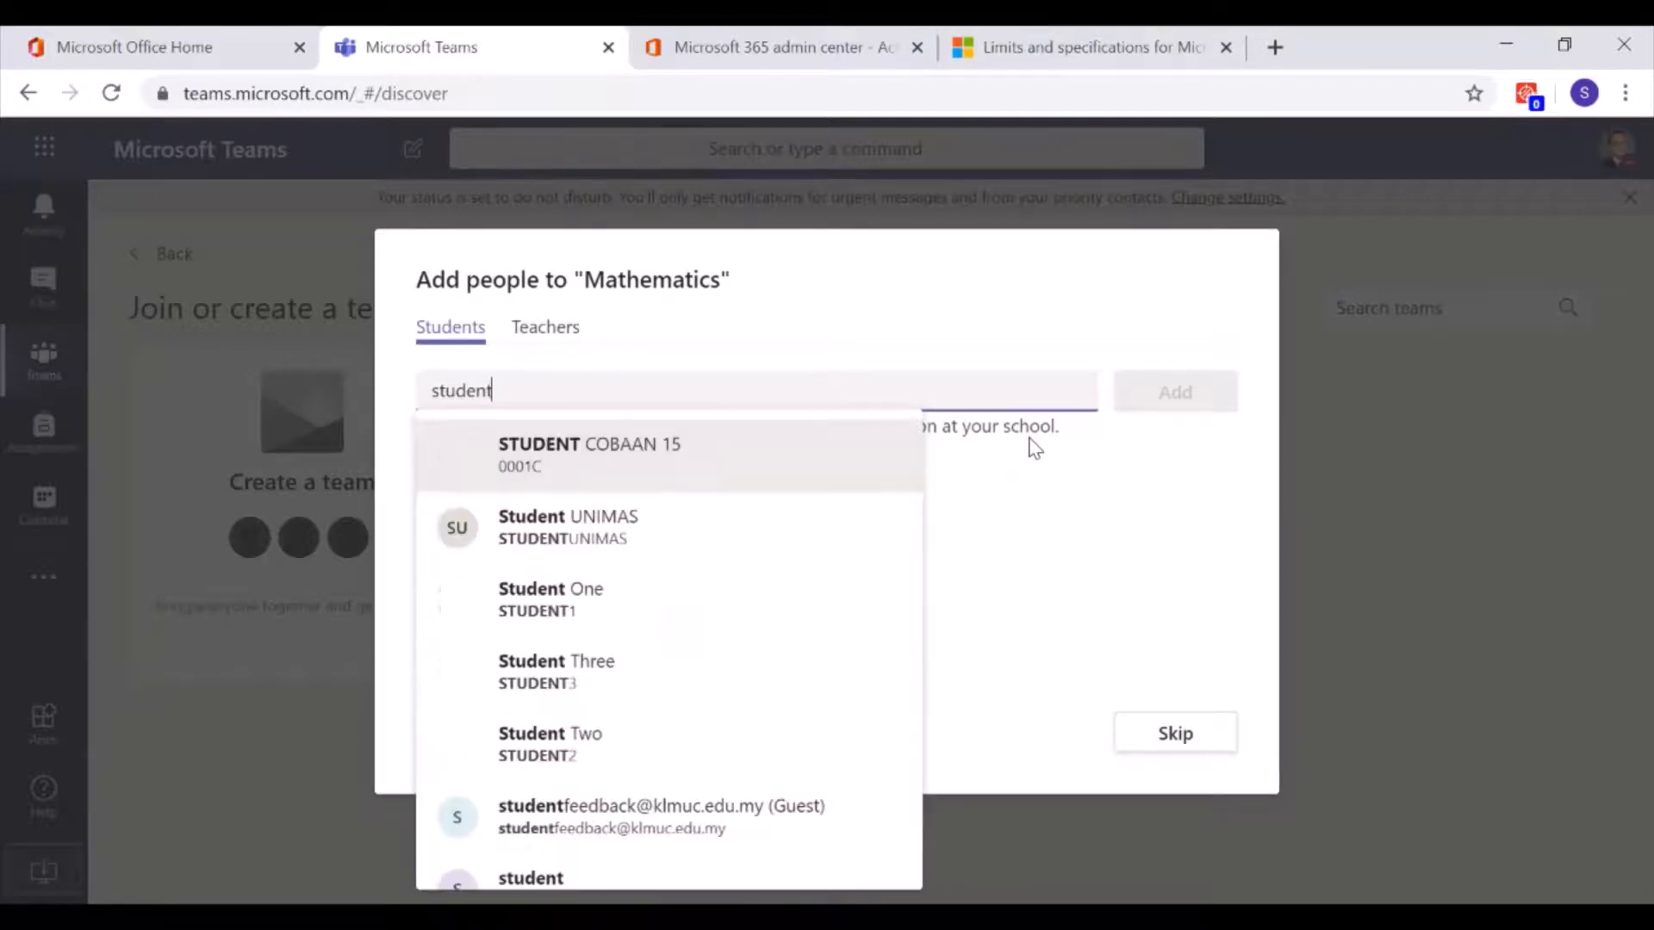
{"action": "type", "text": " l@"}
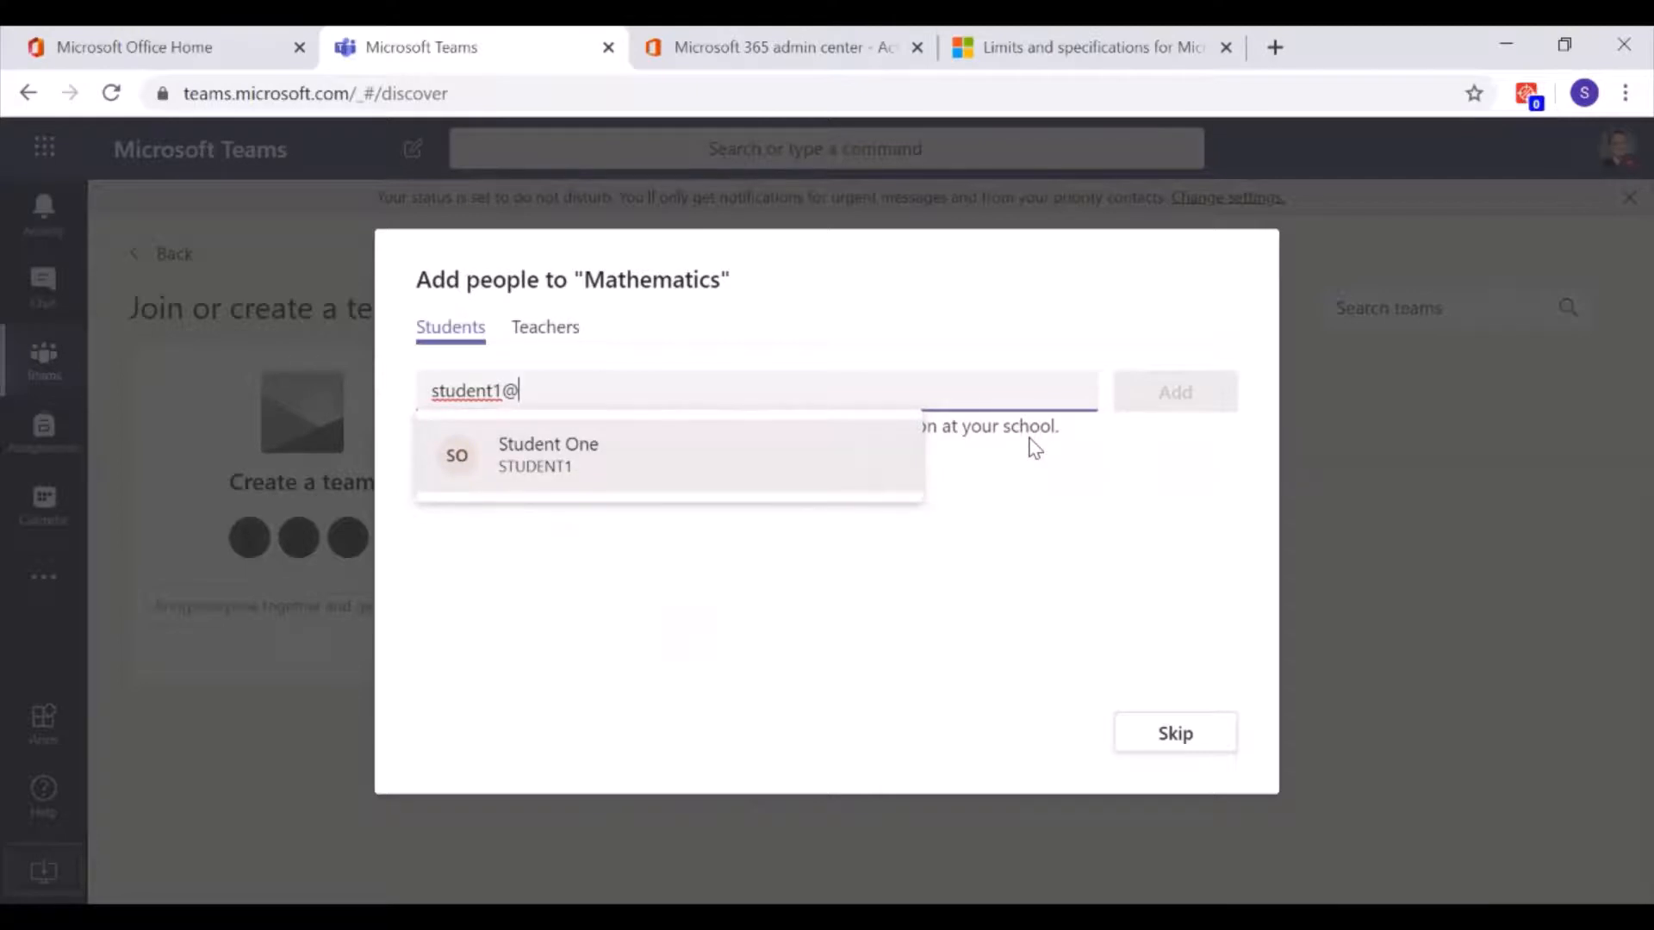
{"action": "left_click", "coordinate": [581, 474]}
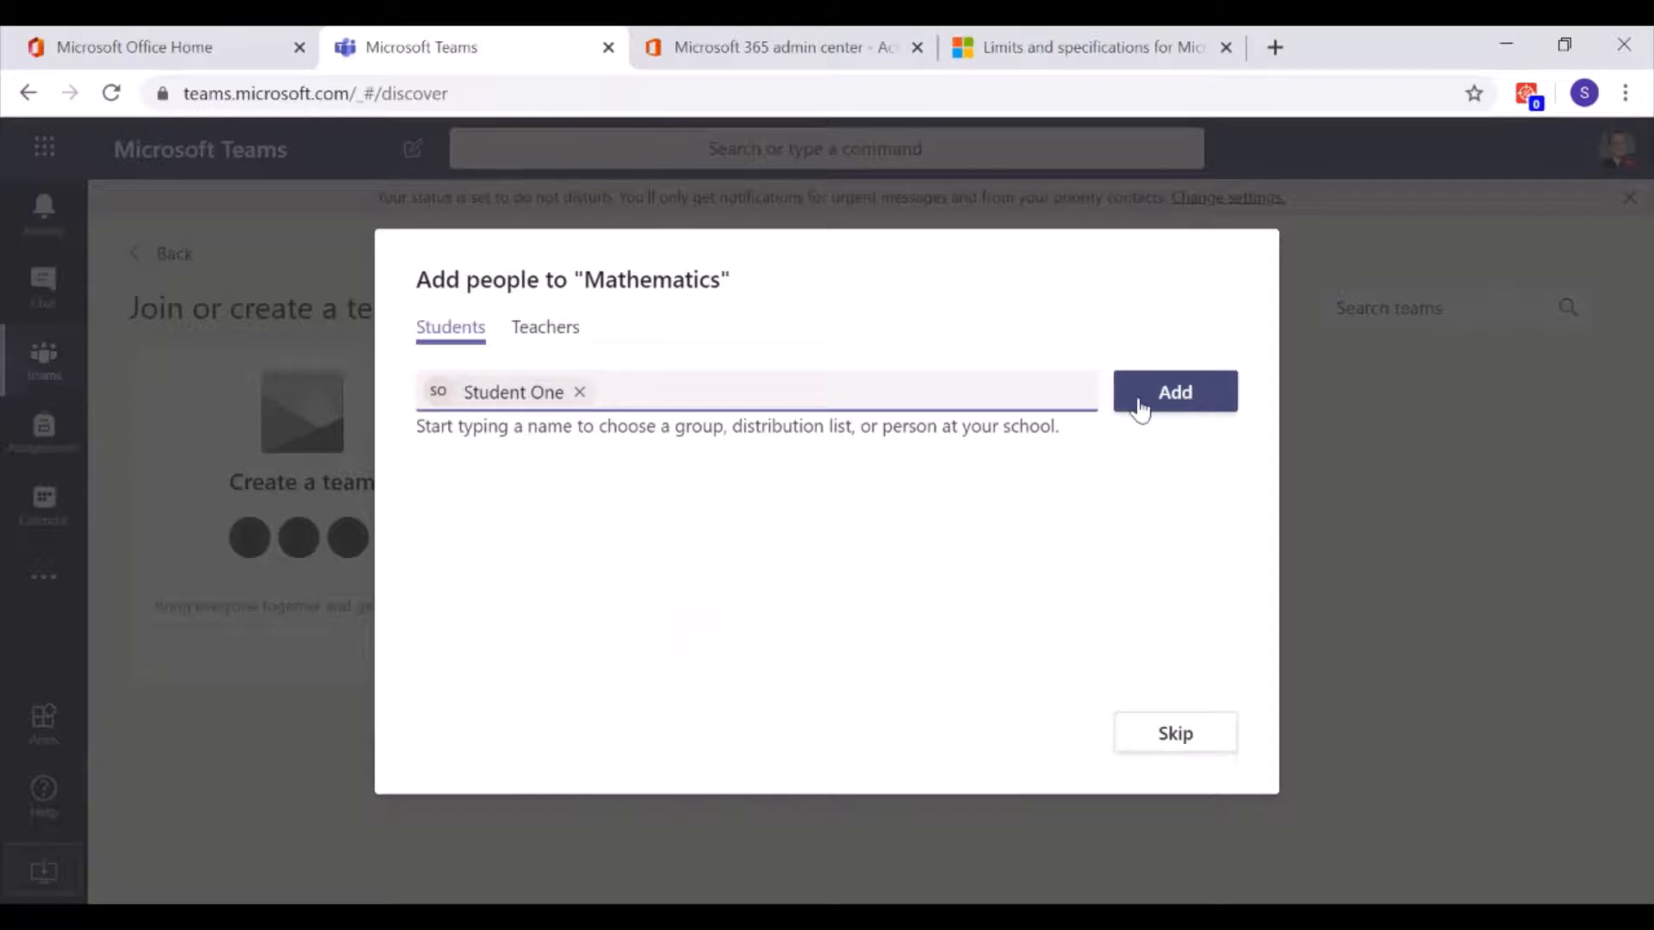
{"action": "type", "text": "student"}
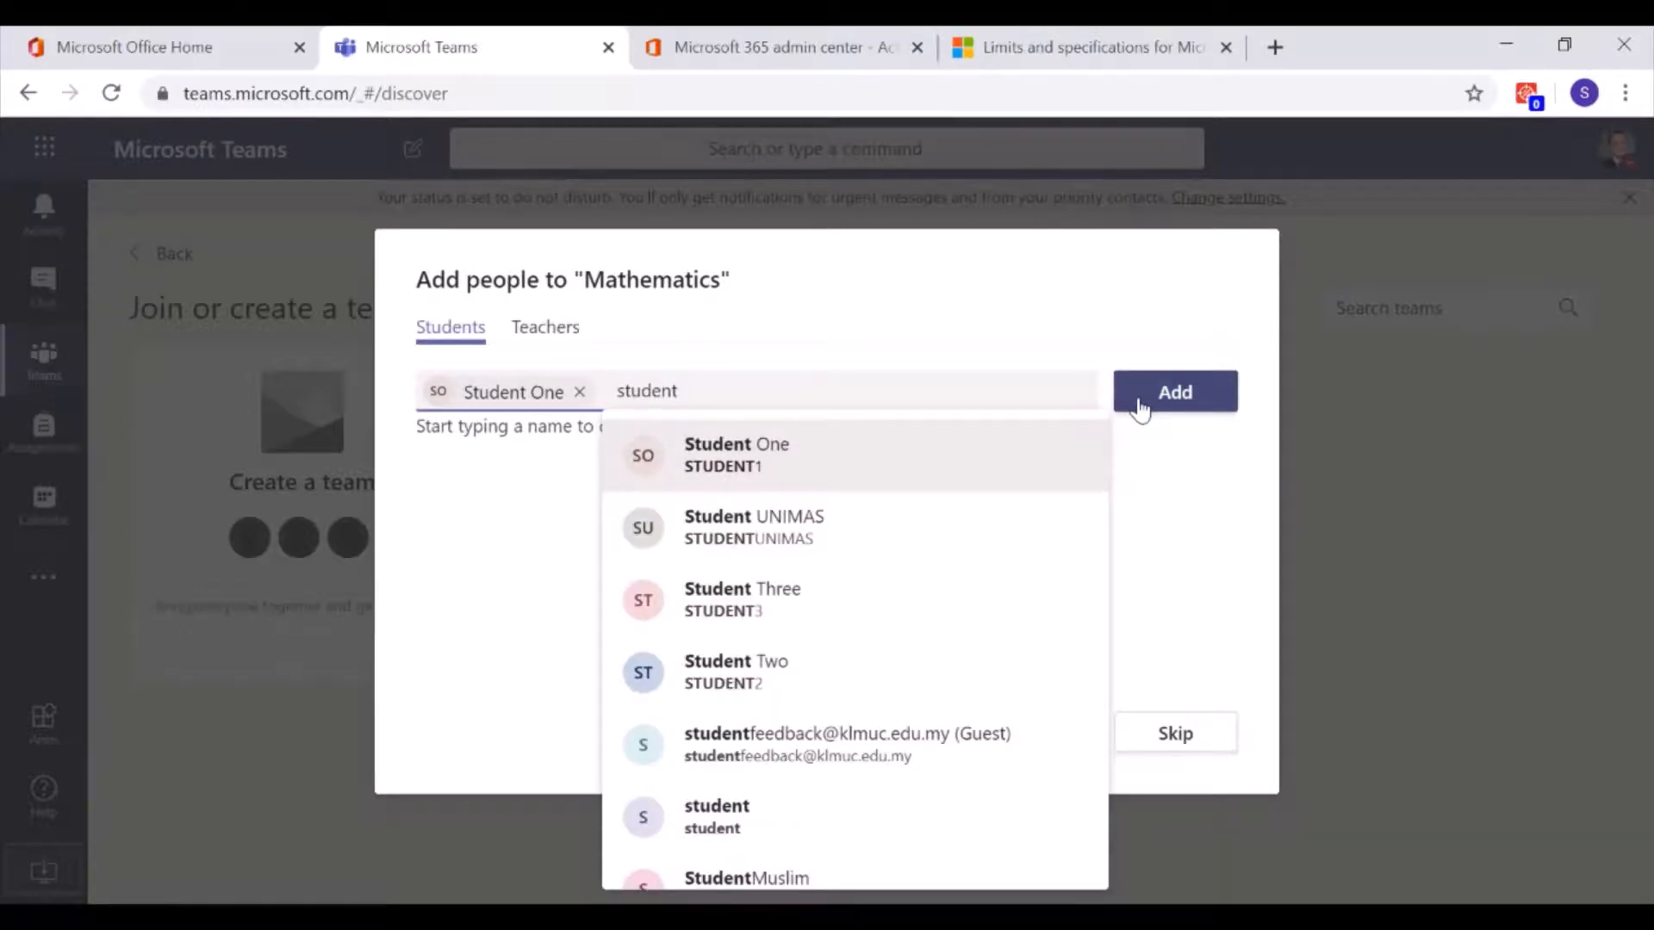
{"action": "type", "text": "2"}
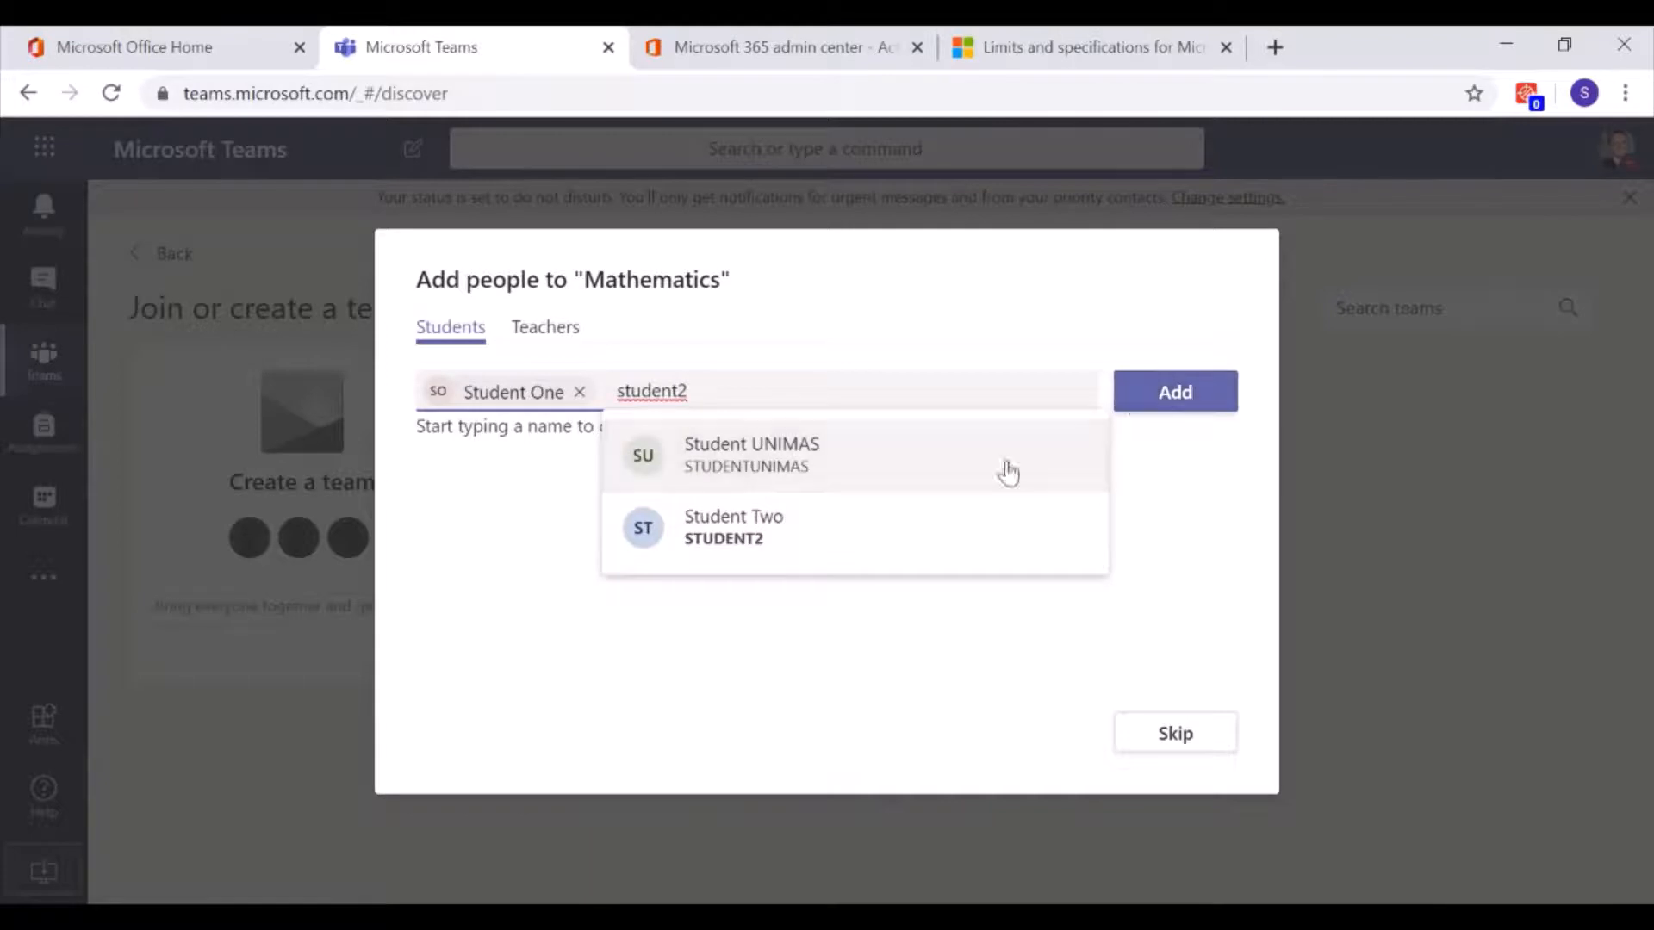
{"action": "left_click", "coordinate": [843, 548]}
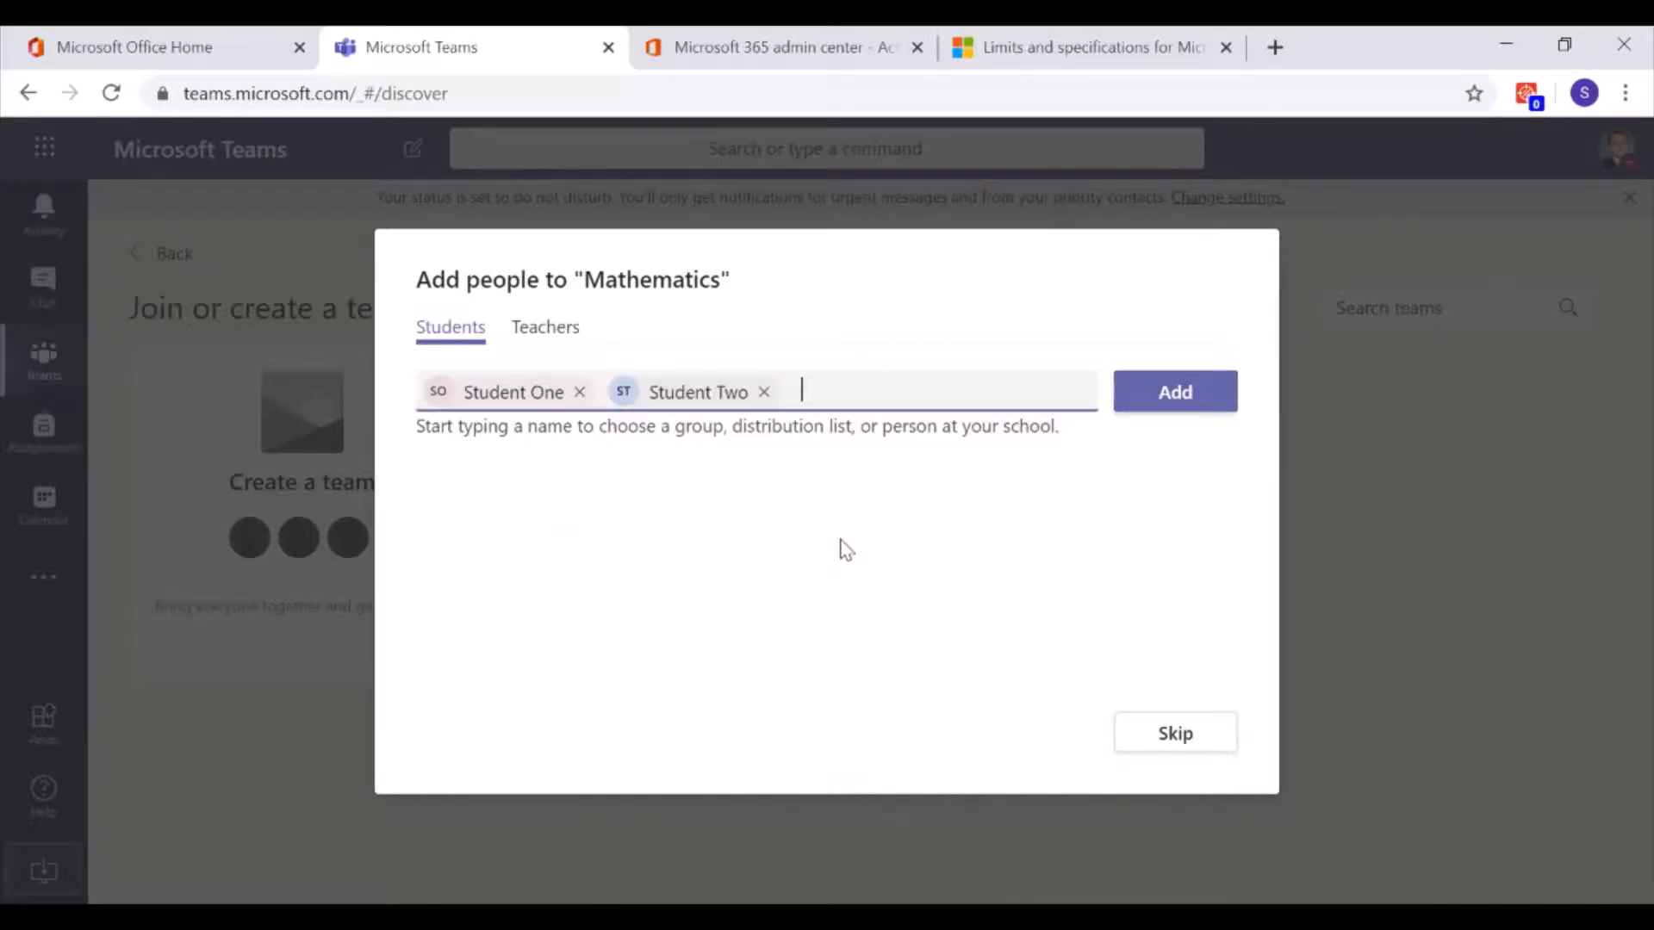
{"action": "left_click", "coordinate": [1197, 406]}
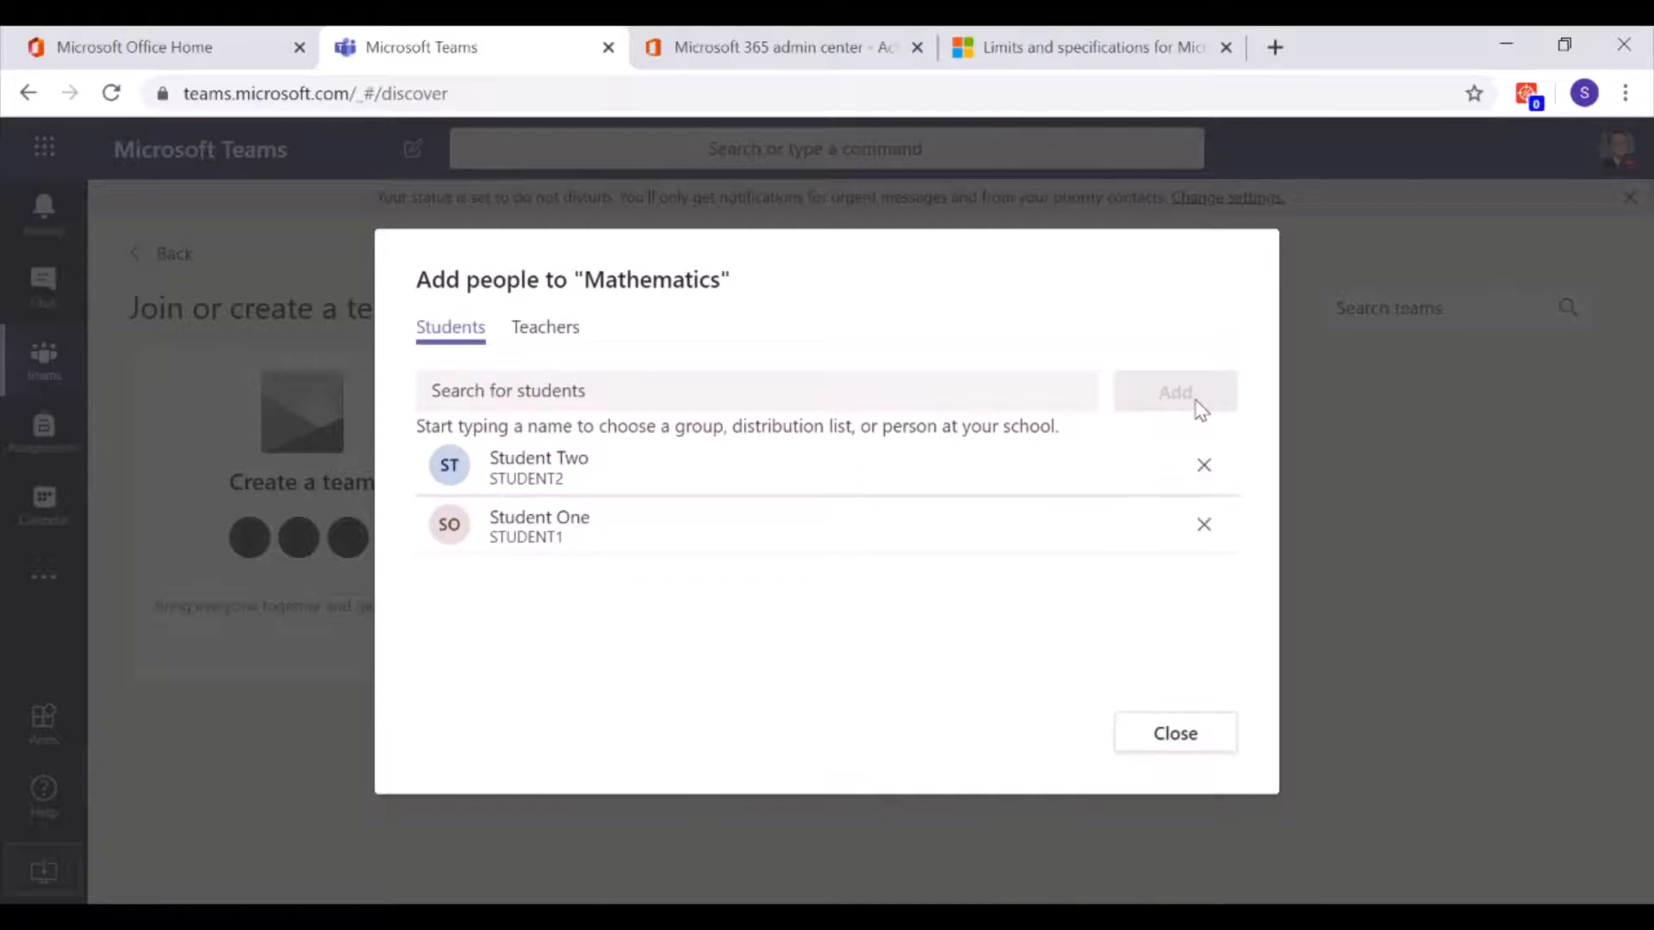
Close the Add people dialog and post 'test123' in the General channel
{"action": "left_click", "coordinate": [1191, 739]}
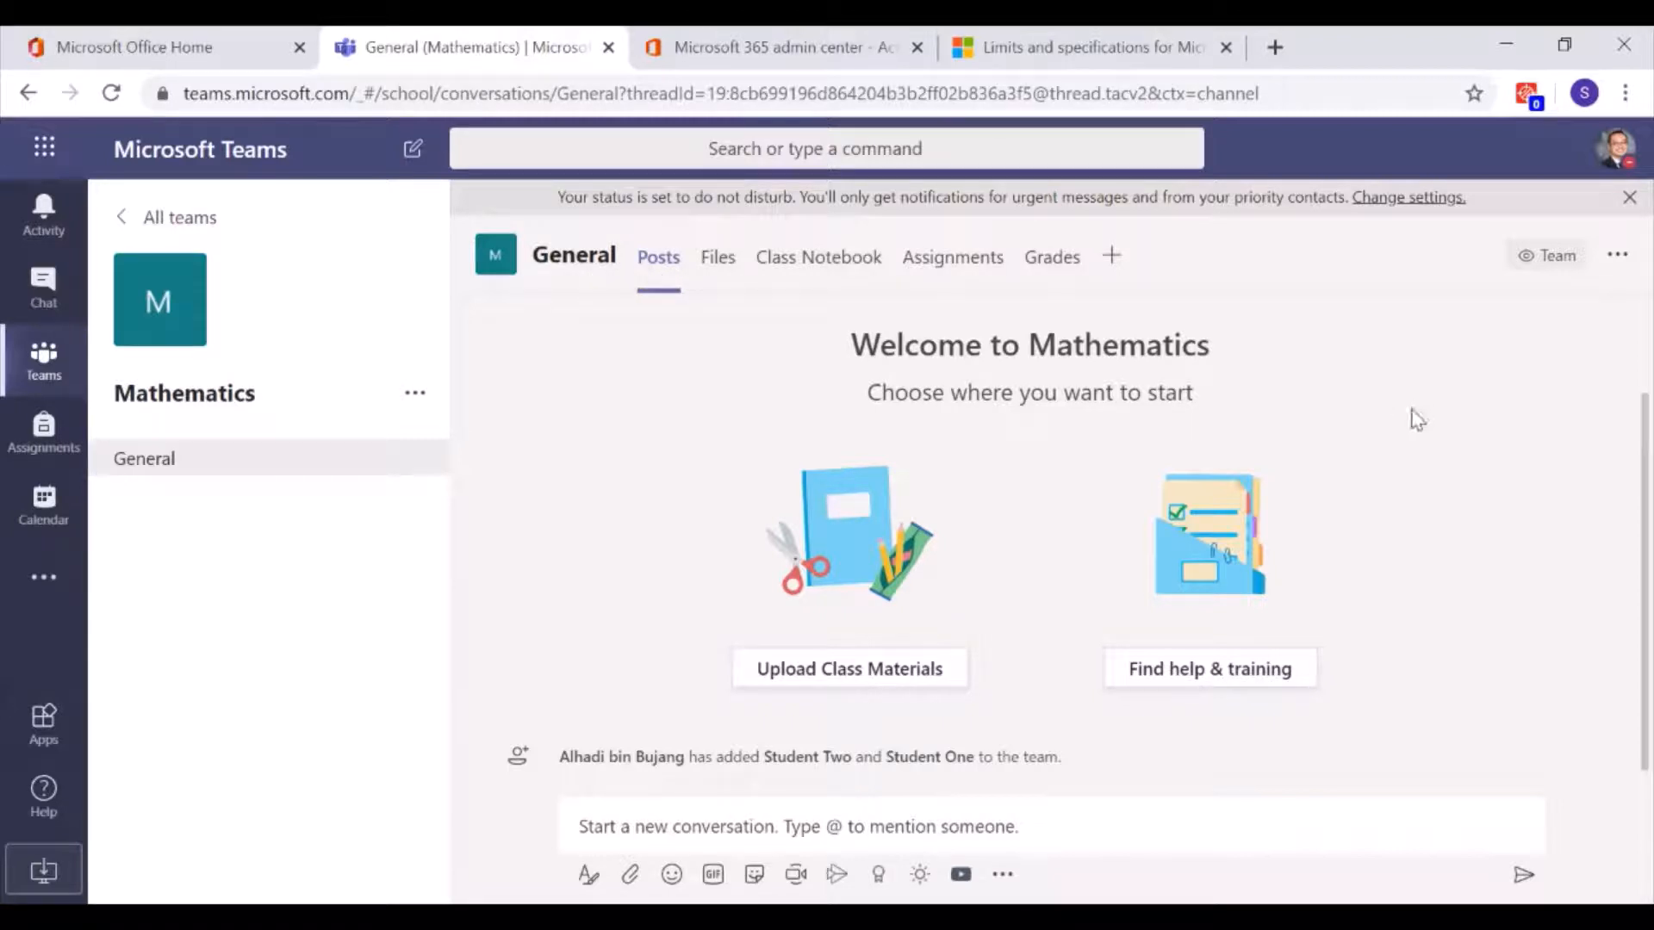
{"action": "left_click", "coordinate": [1111, 821]}
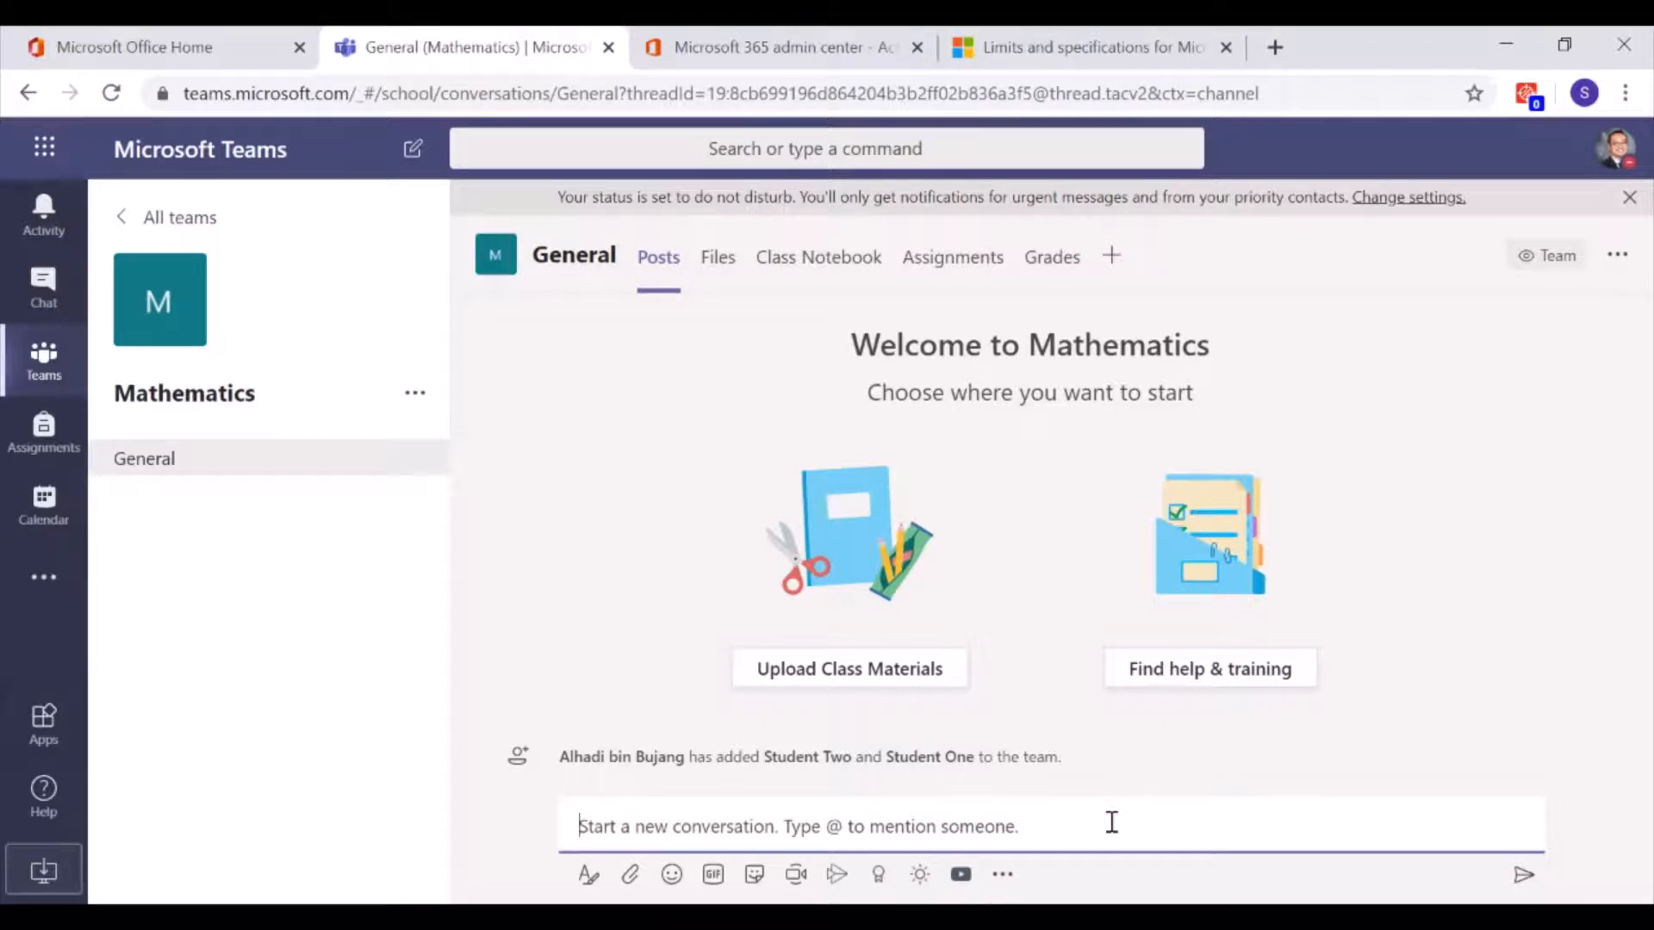
{"action": "type", "text": "test123"}
{"action": "key", "text": "Return"}
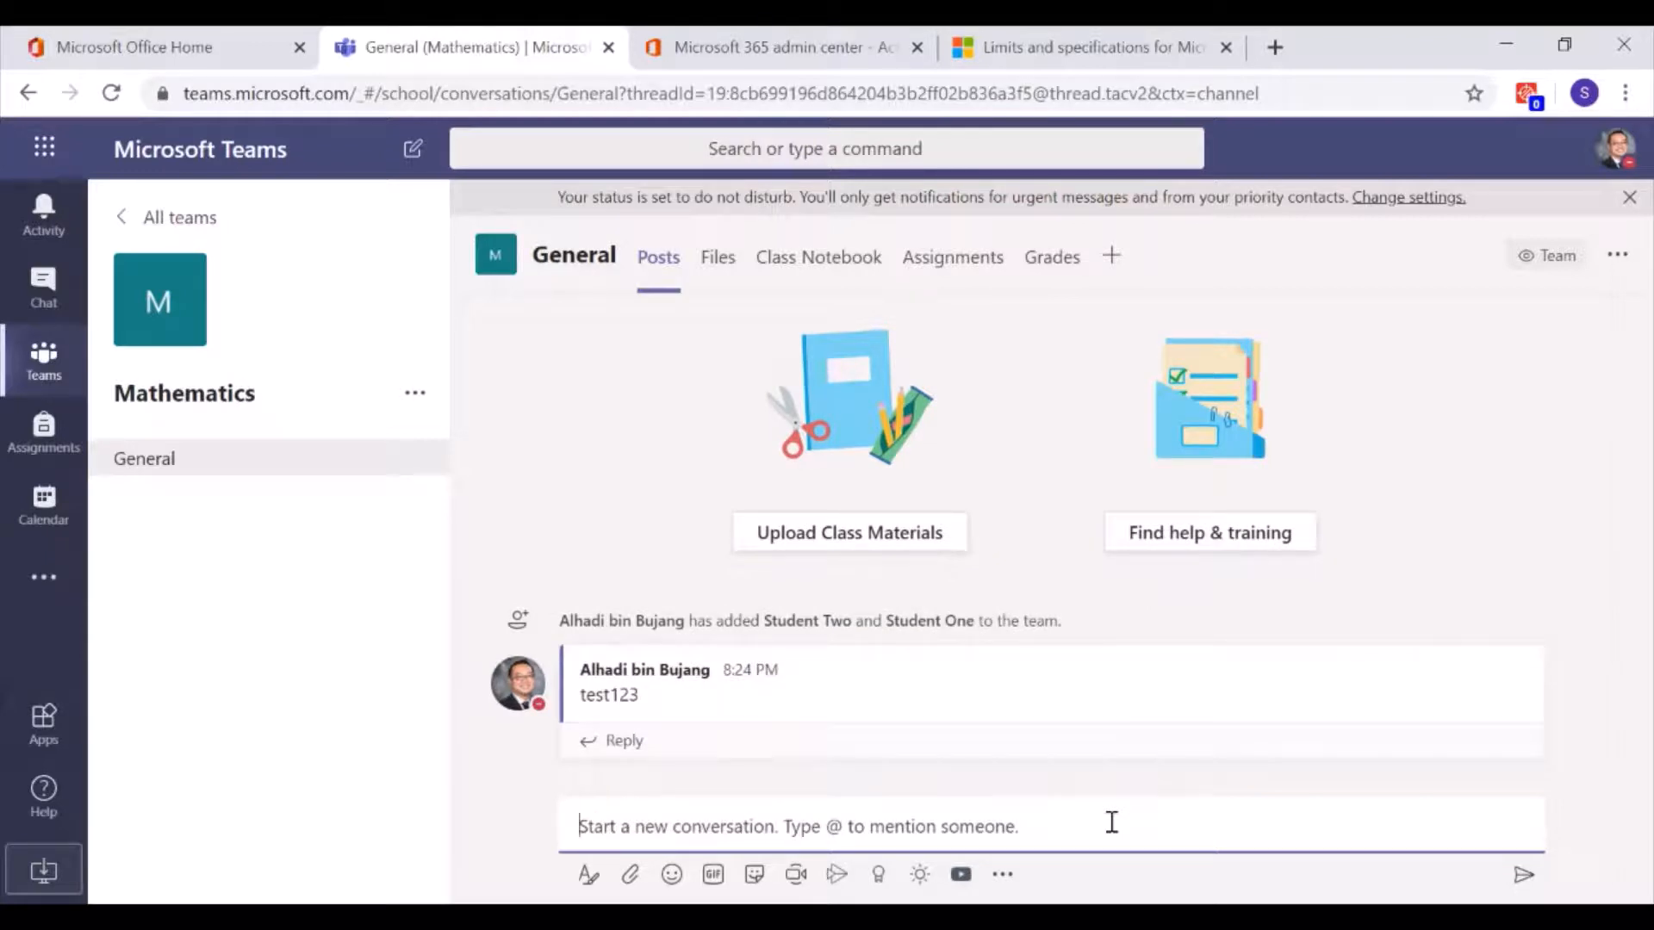
{"action": "type", "text": "@student"}
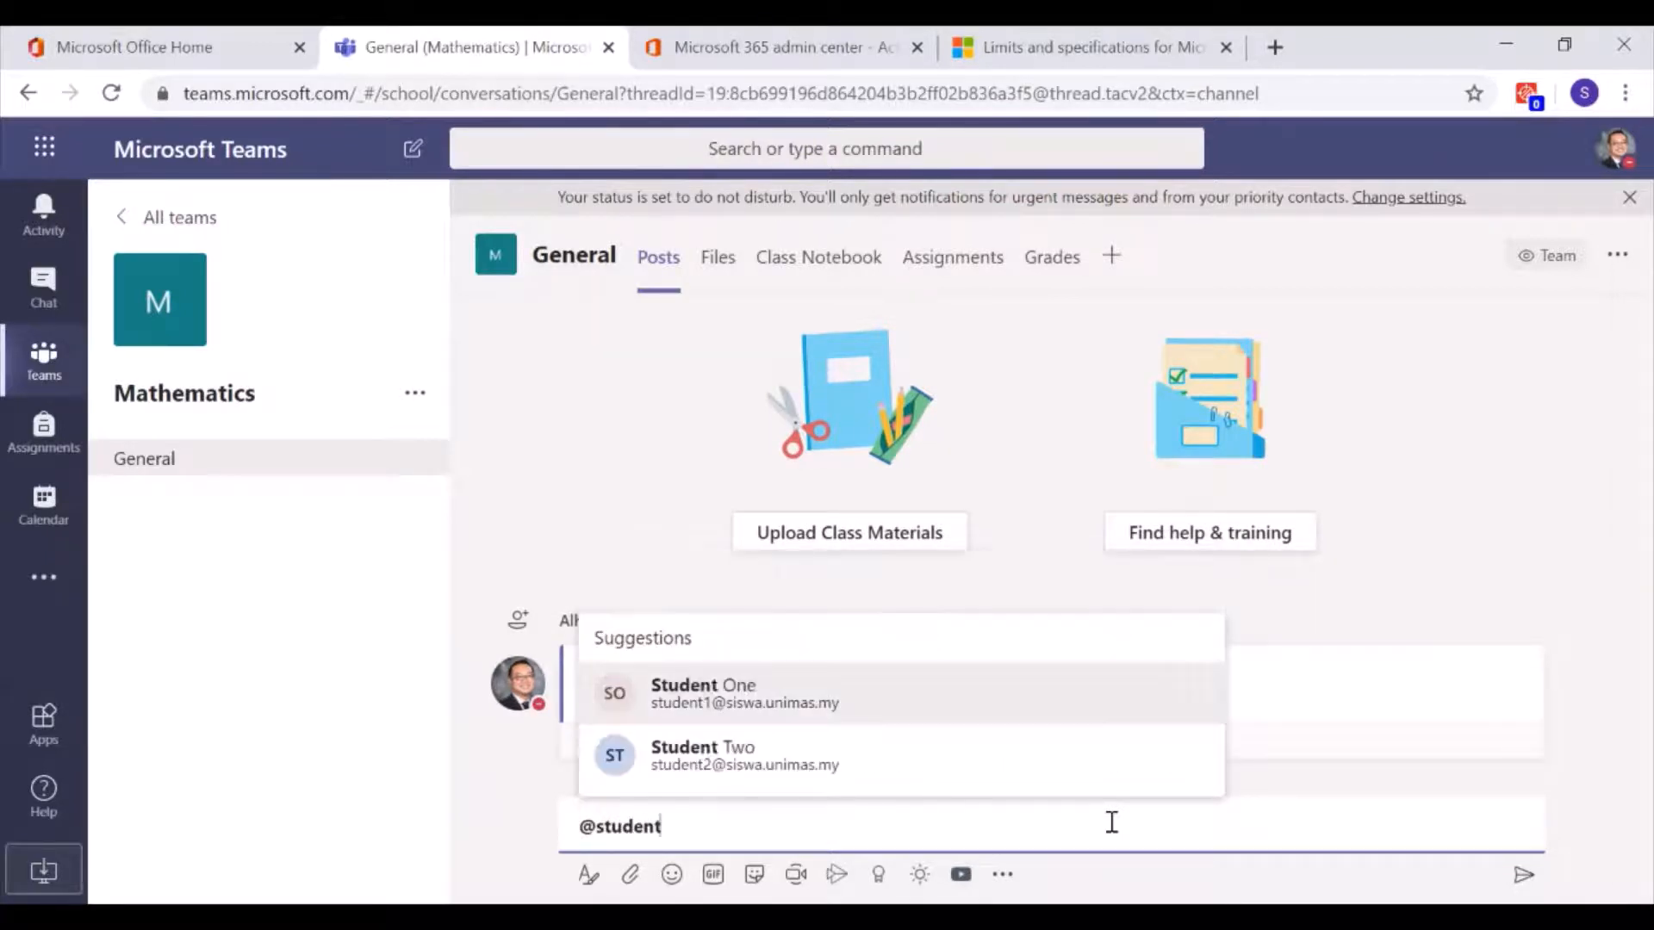
Post 'Welcome to Maths Class' mentioning Student One
{"action": "left_click", "coordinate": [942, 694]}
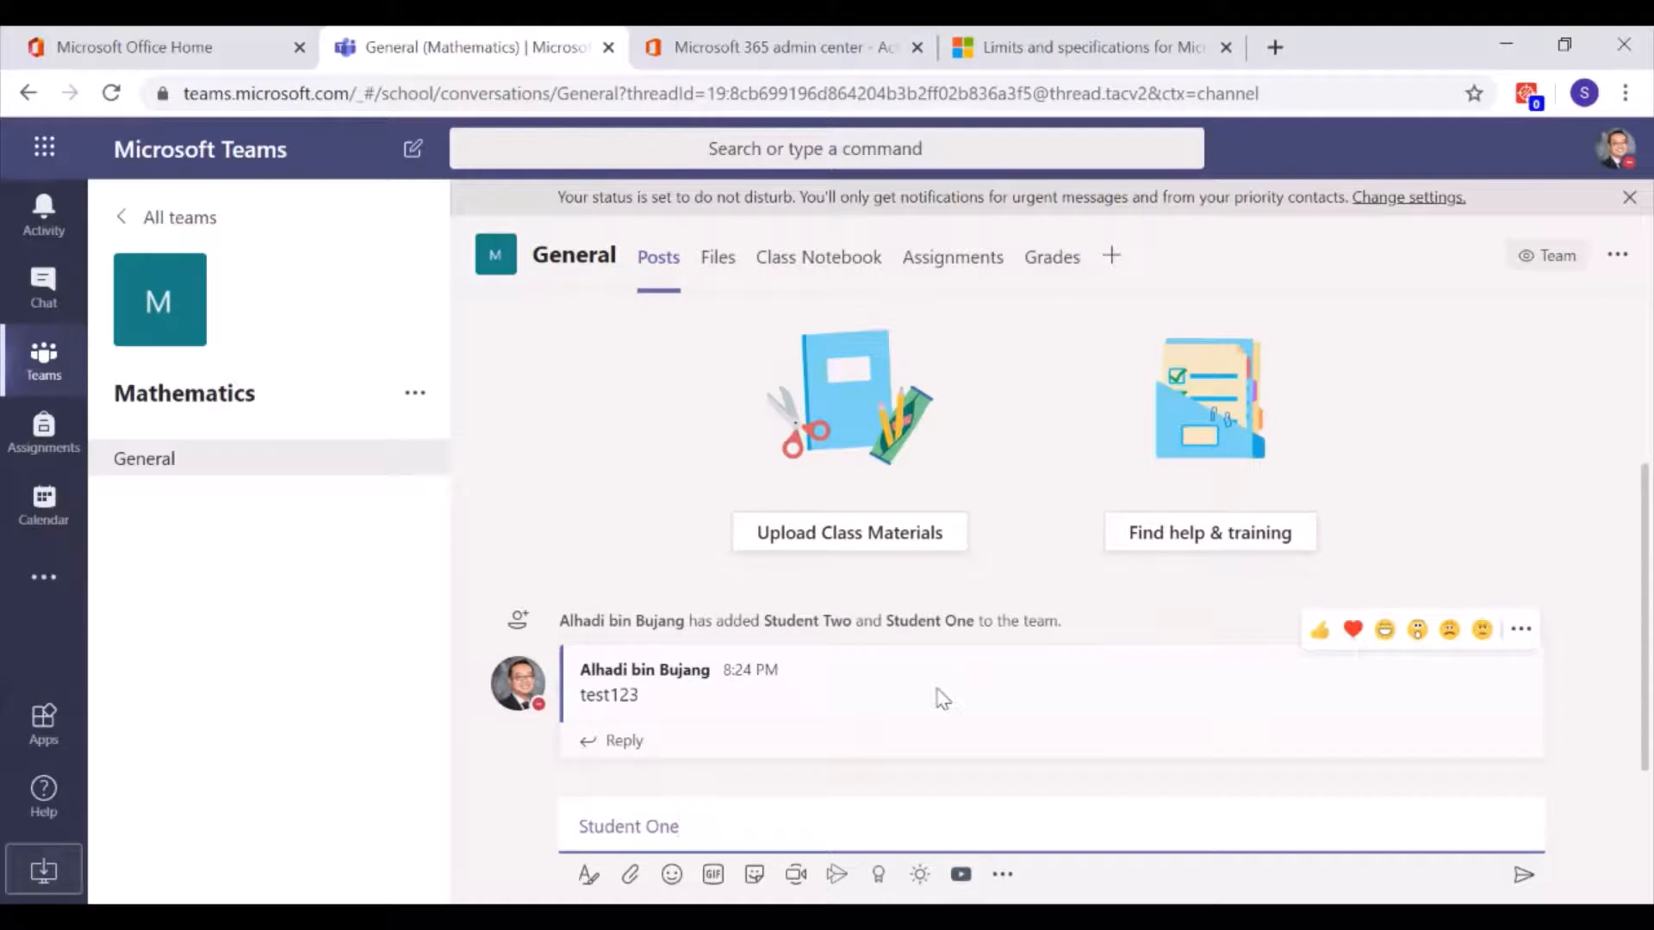
{"action": "type", "text": "Welcome to Maths"}
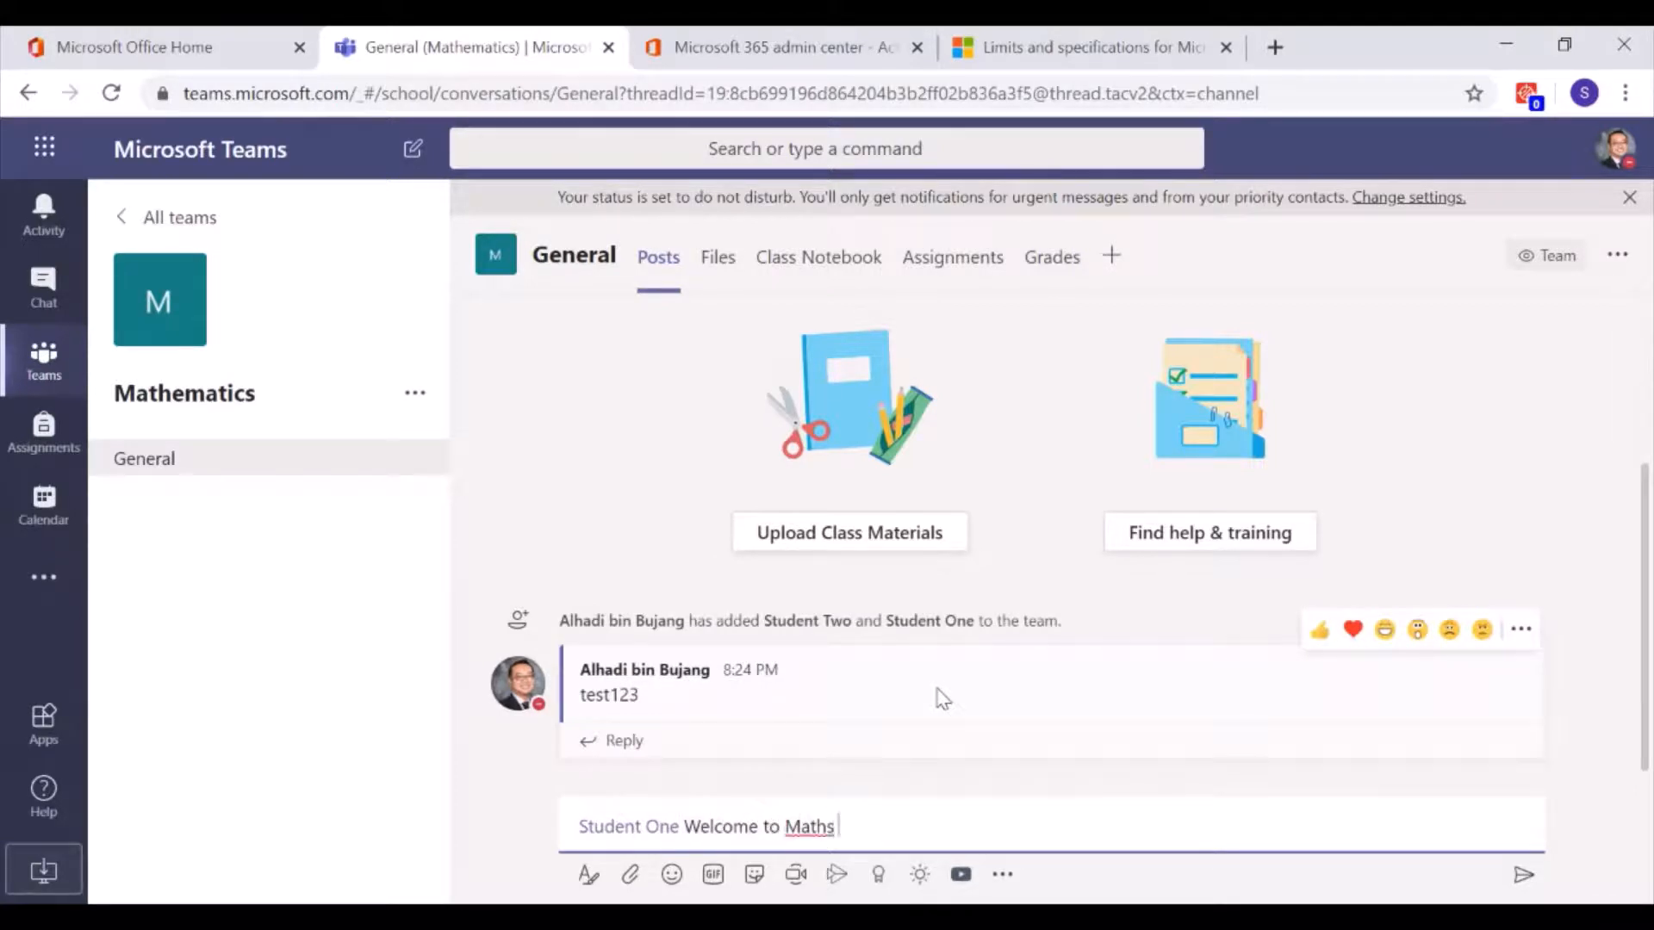
{"action": "type", "text": " Class"}
{"action": "key", "text": "Return"}
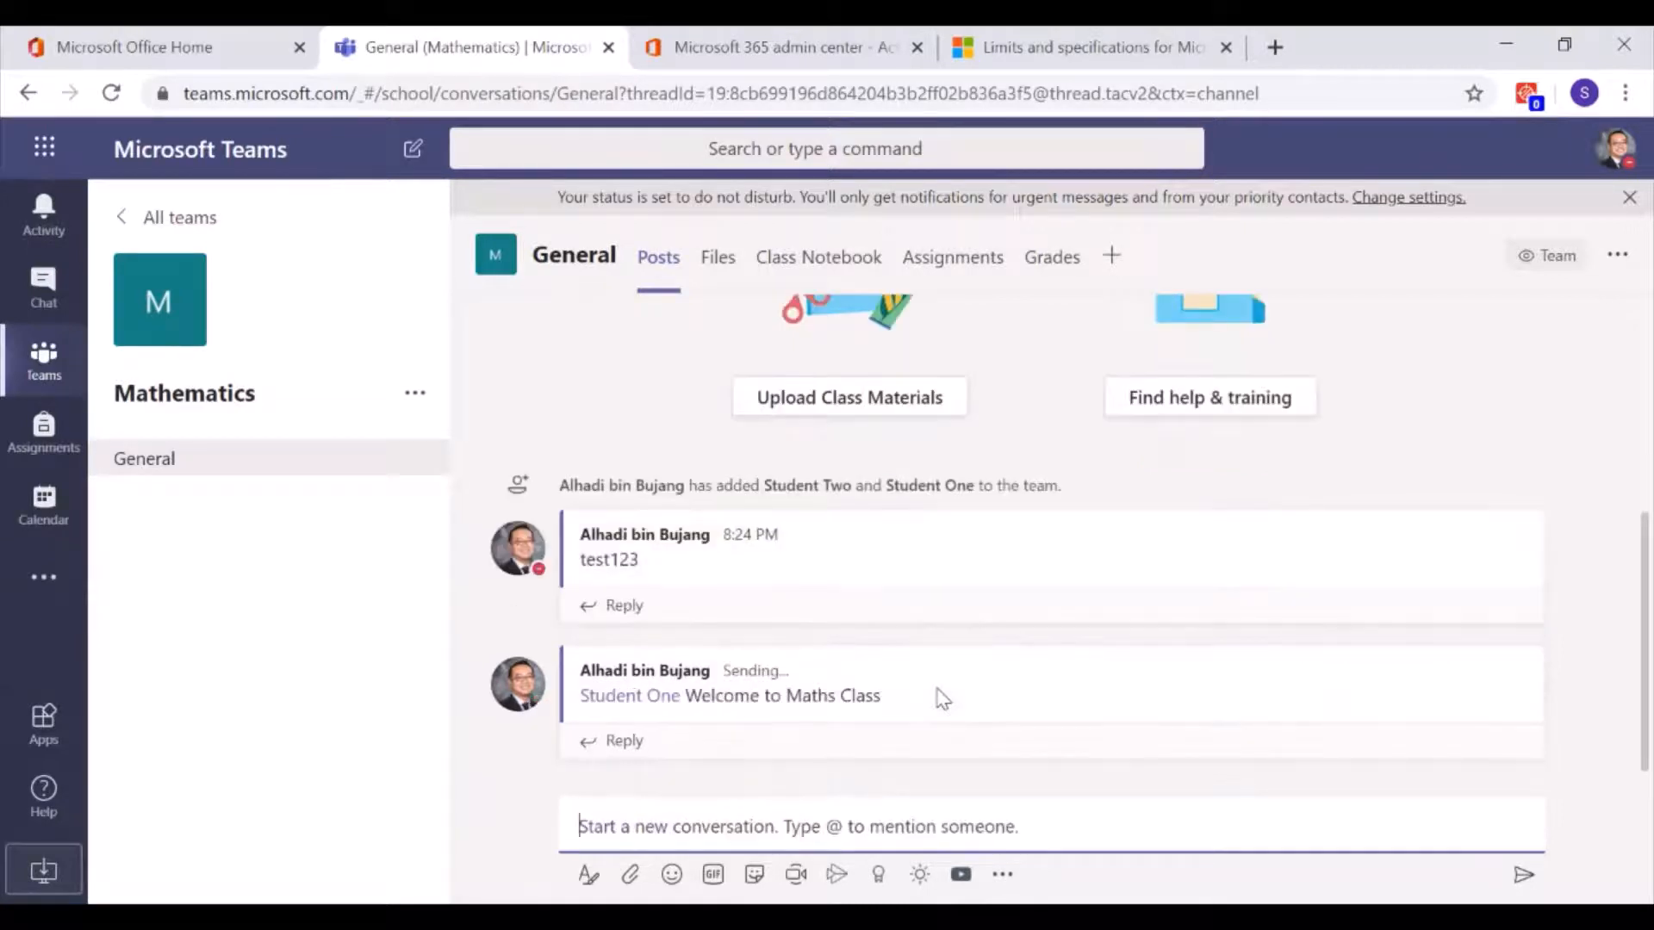
{"action": "mouse_move", "coordinate": [941, 698]}
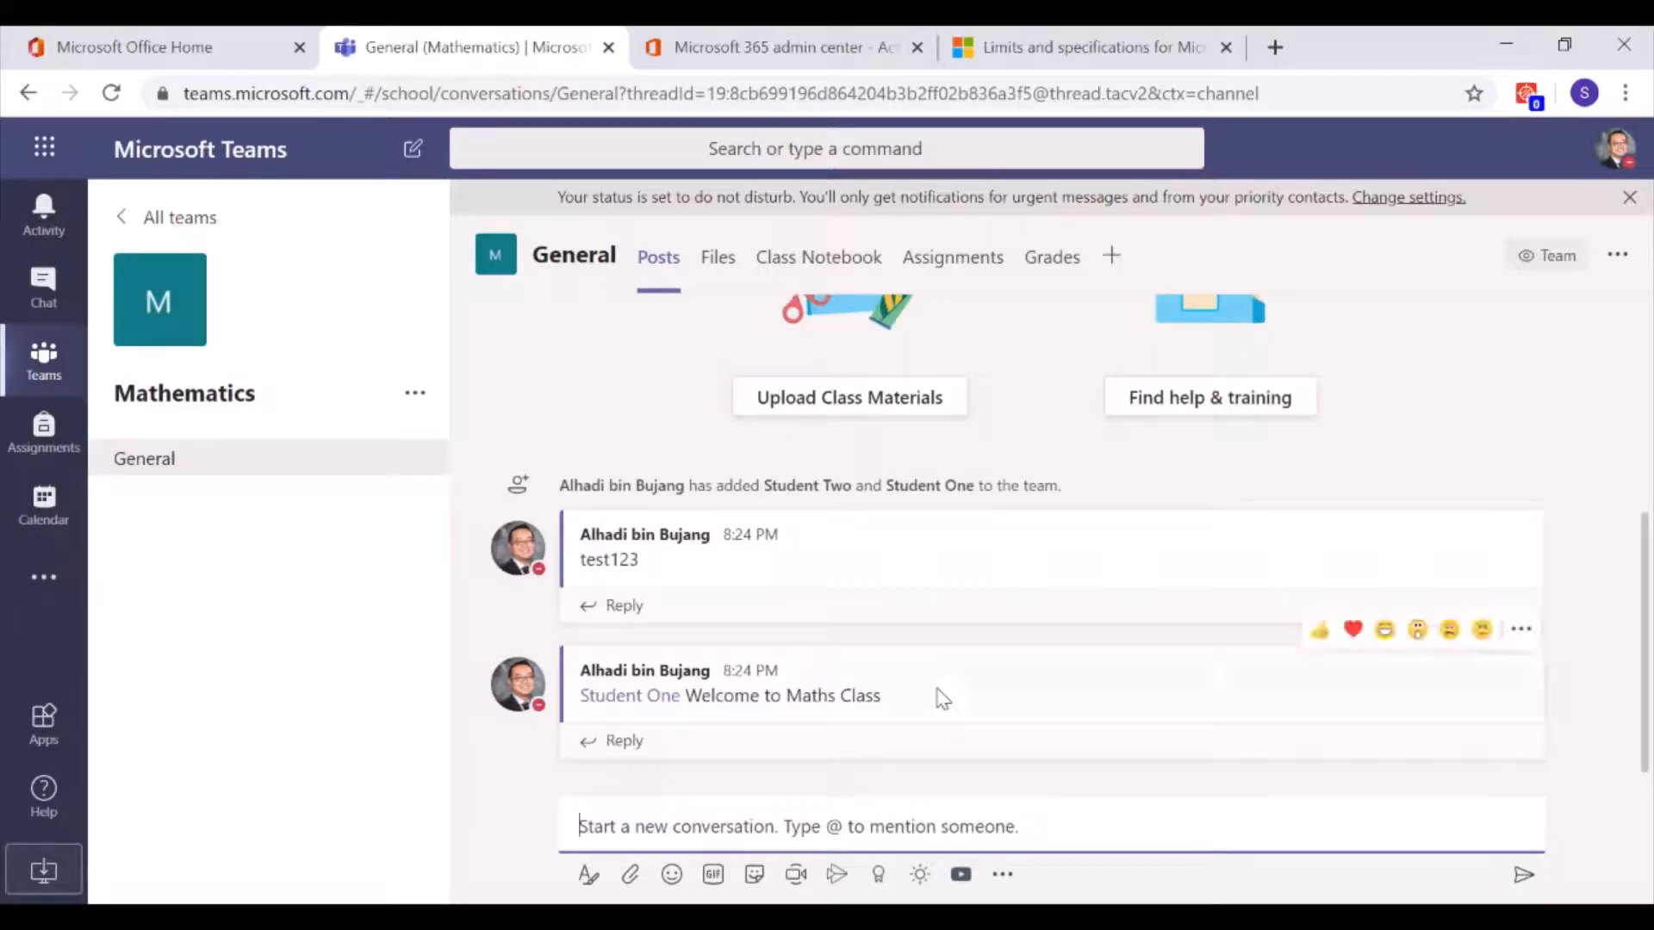
{"action": "type", "text": "2"}
{"action": "type", "text": "st"}
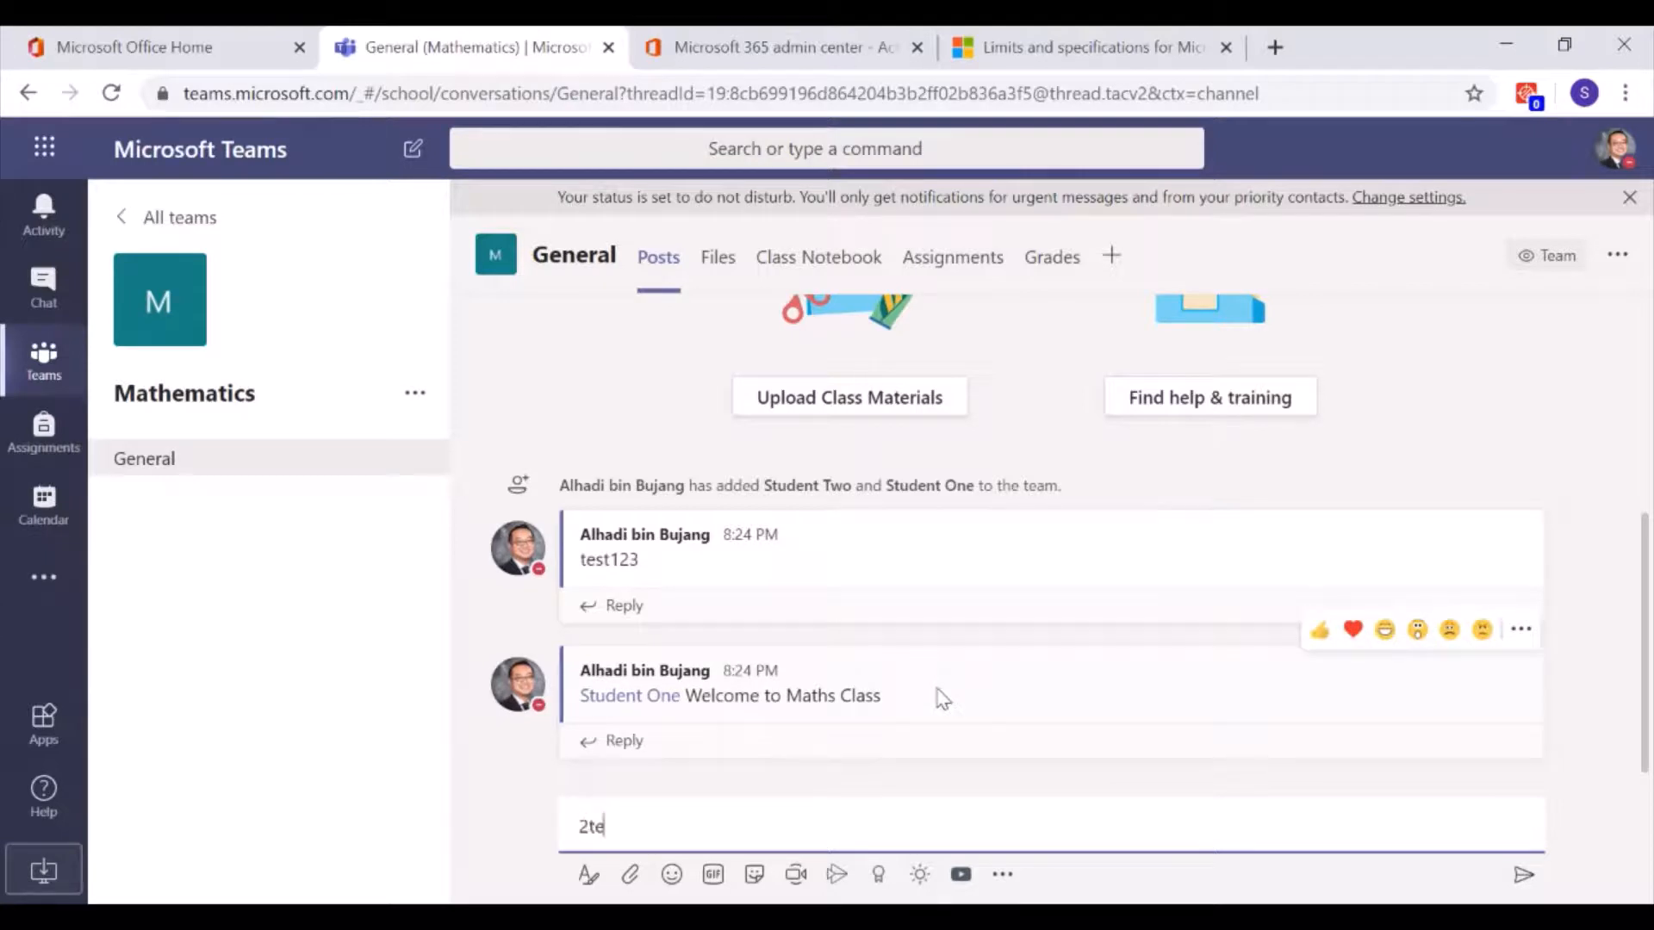
{"action": "key", "text": "BackSpace"}
{"action": "key", "text": "BackSpace"}
{"action": "key", "text": "BackSpace"}
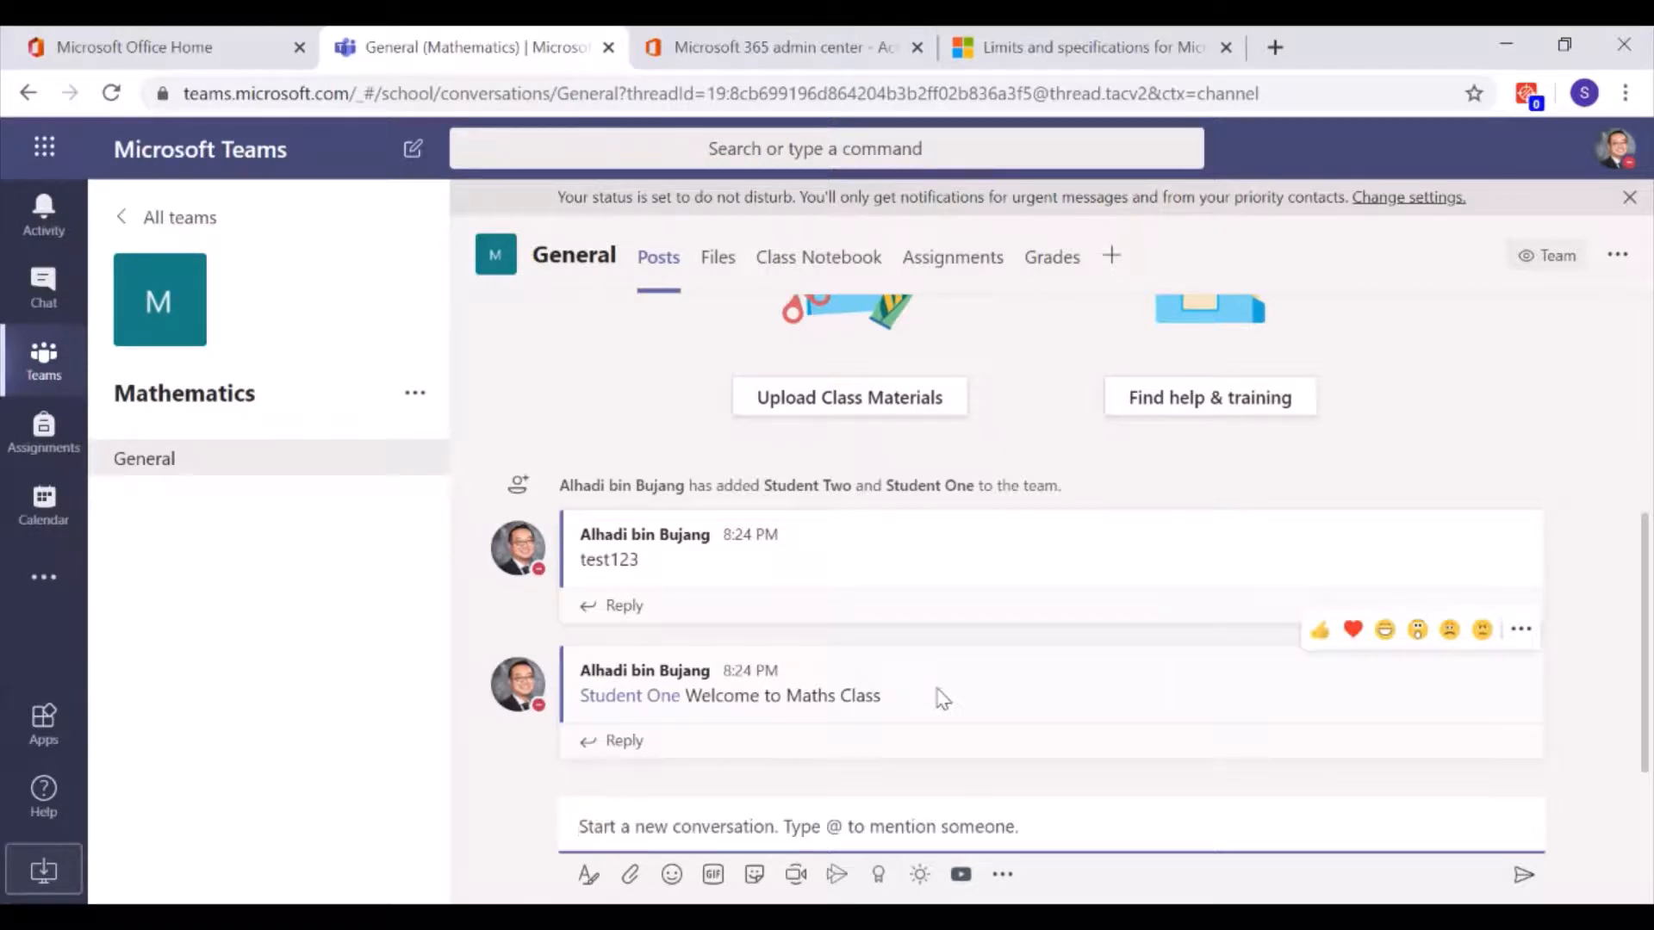
{"action": "type", "text": "@team"}
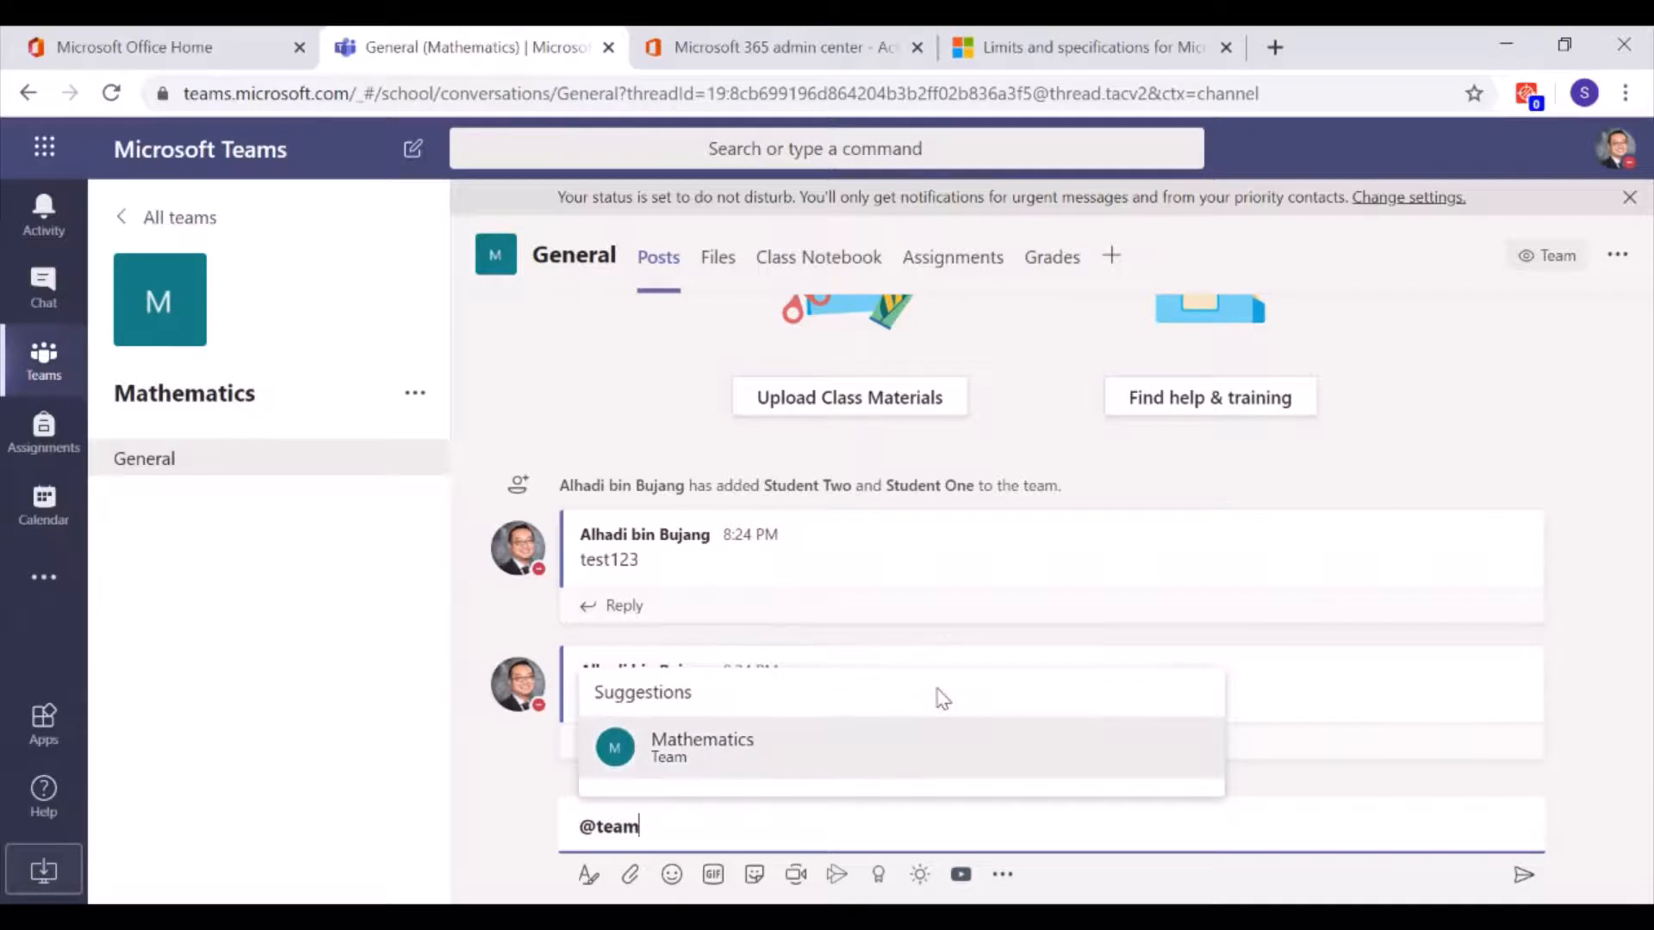
{"action": "left_click", "coordinate": [972, 767]}
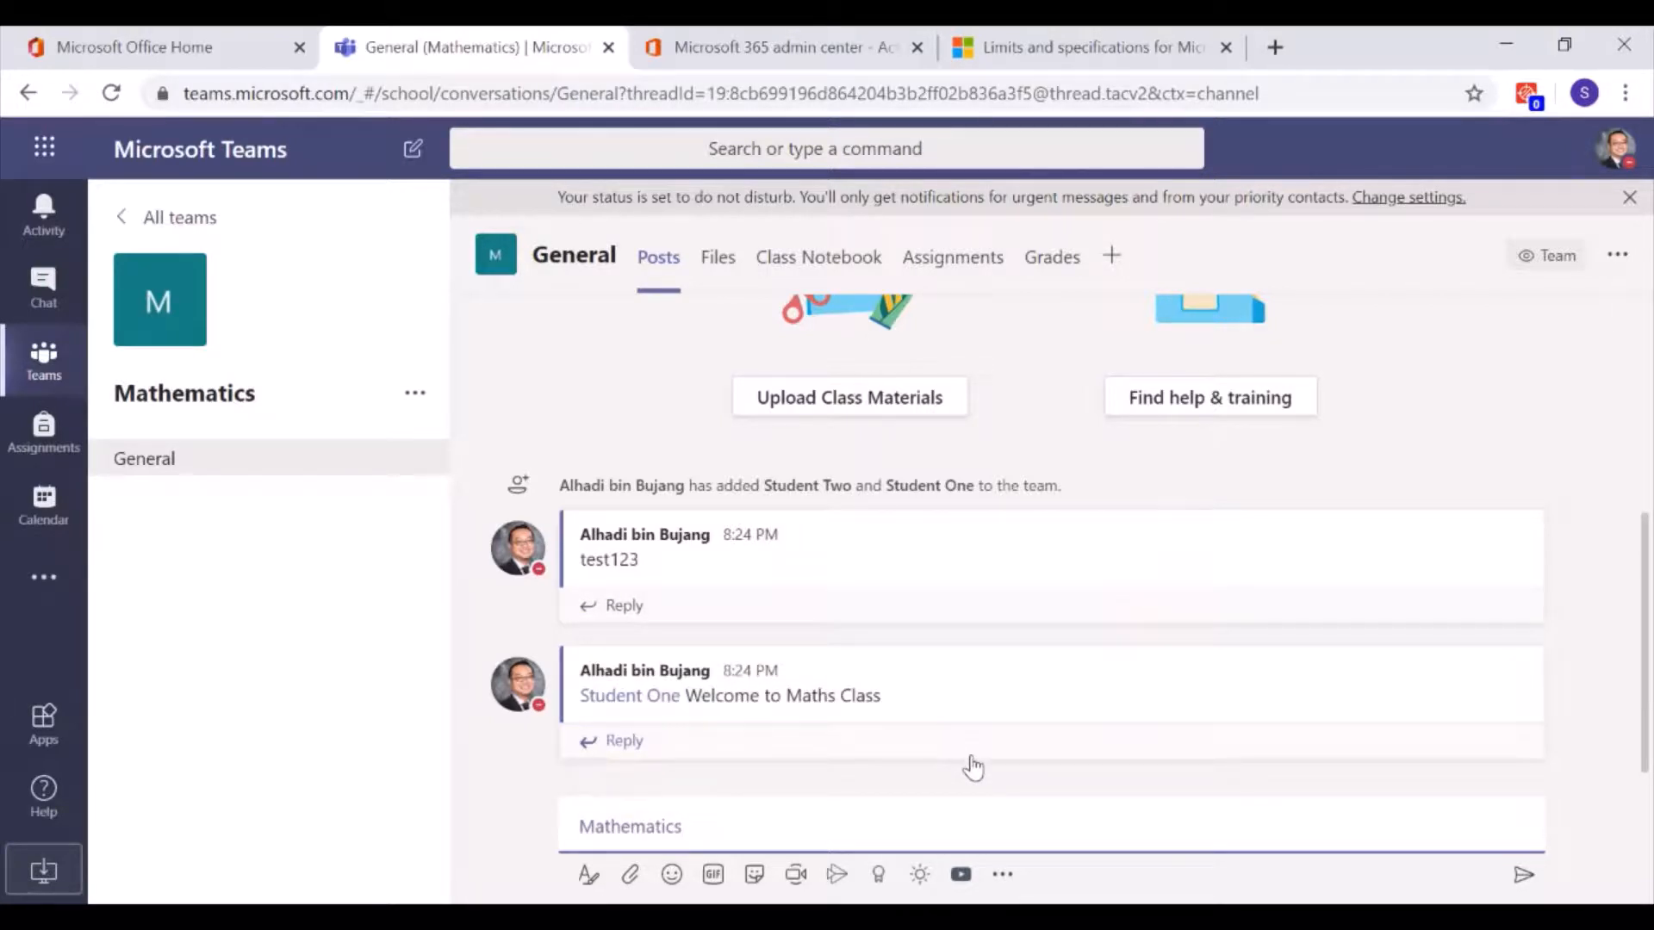
{"action": "type", "text": "Welcome everyone"}
{"action": "key", "text": "Return"}
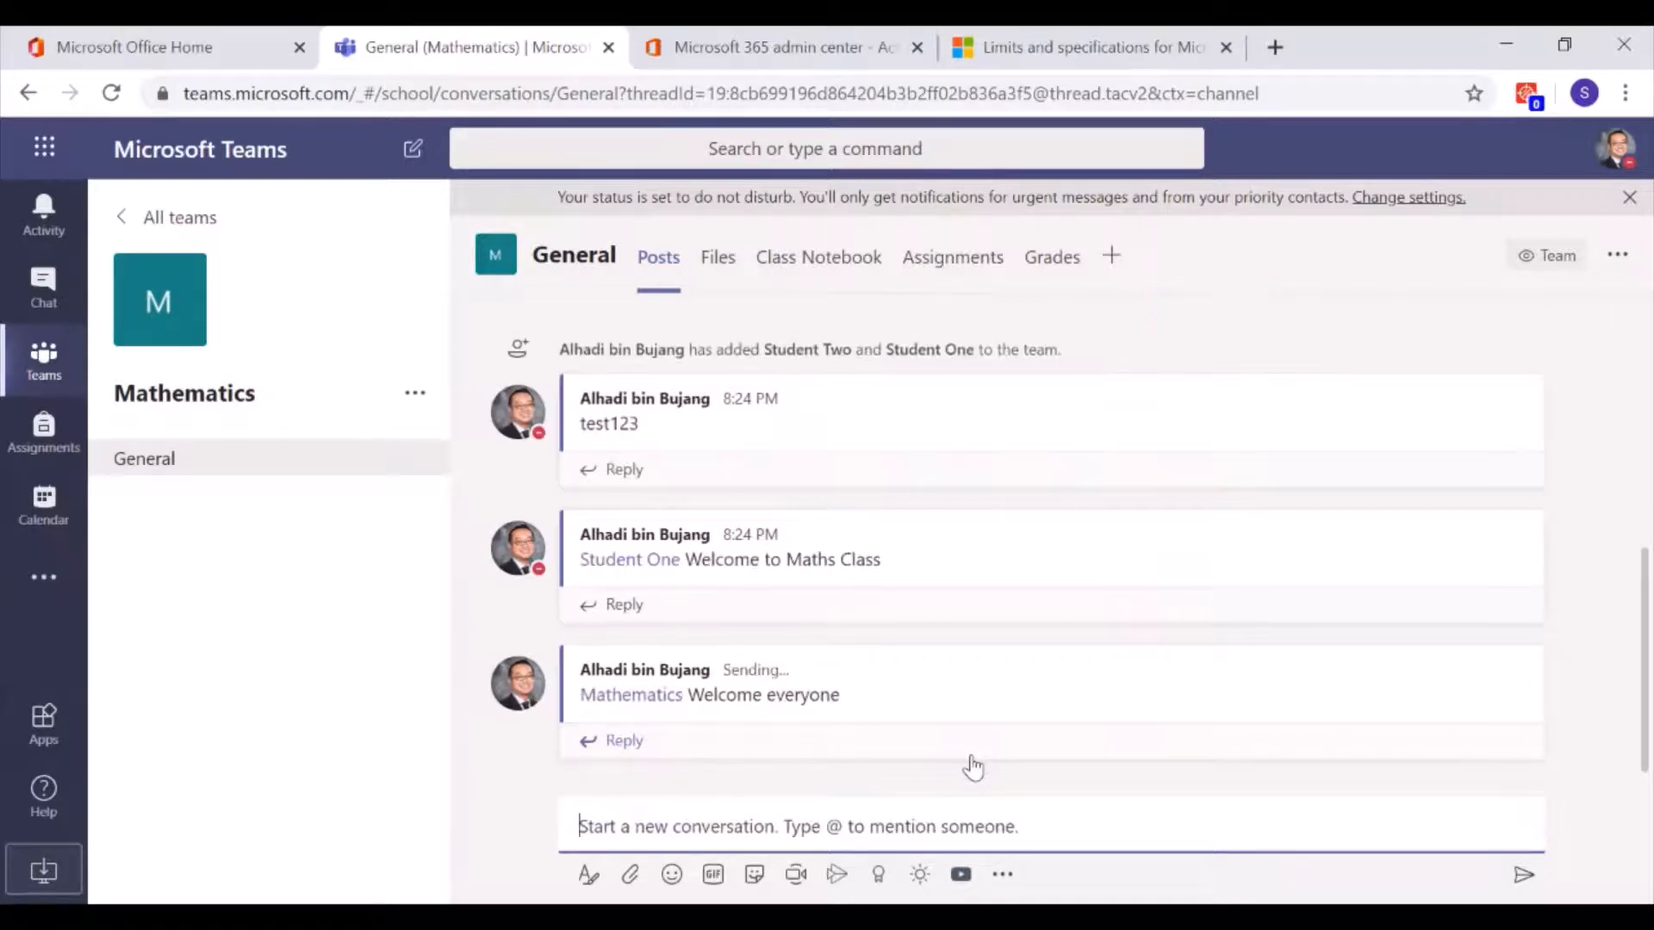
Open the General channel's Files and enter the Class Materials folder
{"action": "left_click", "coordinate": [729, 264]}
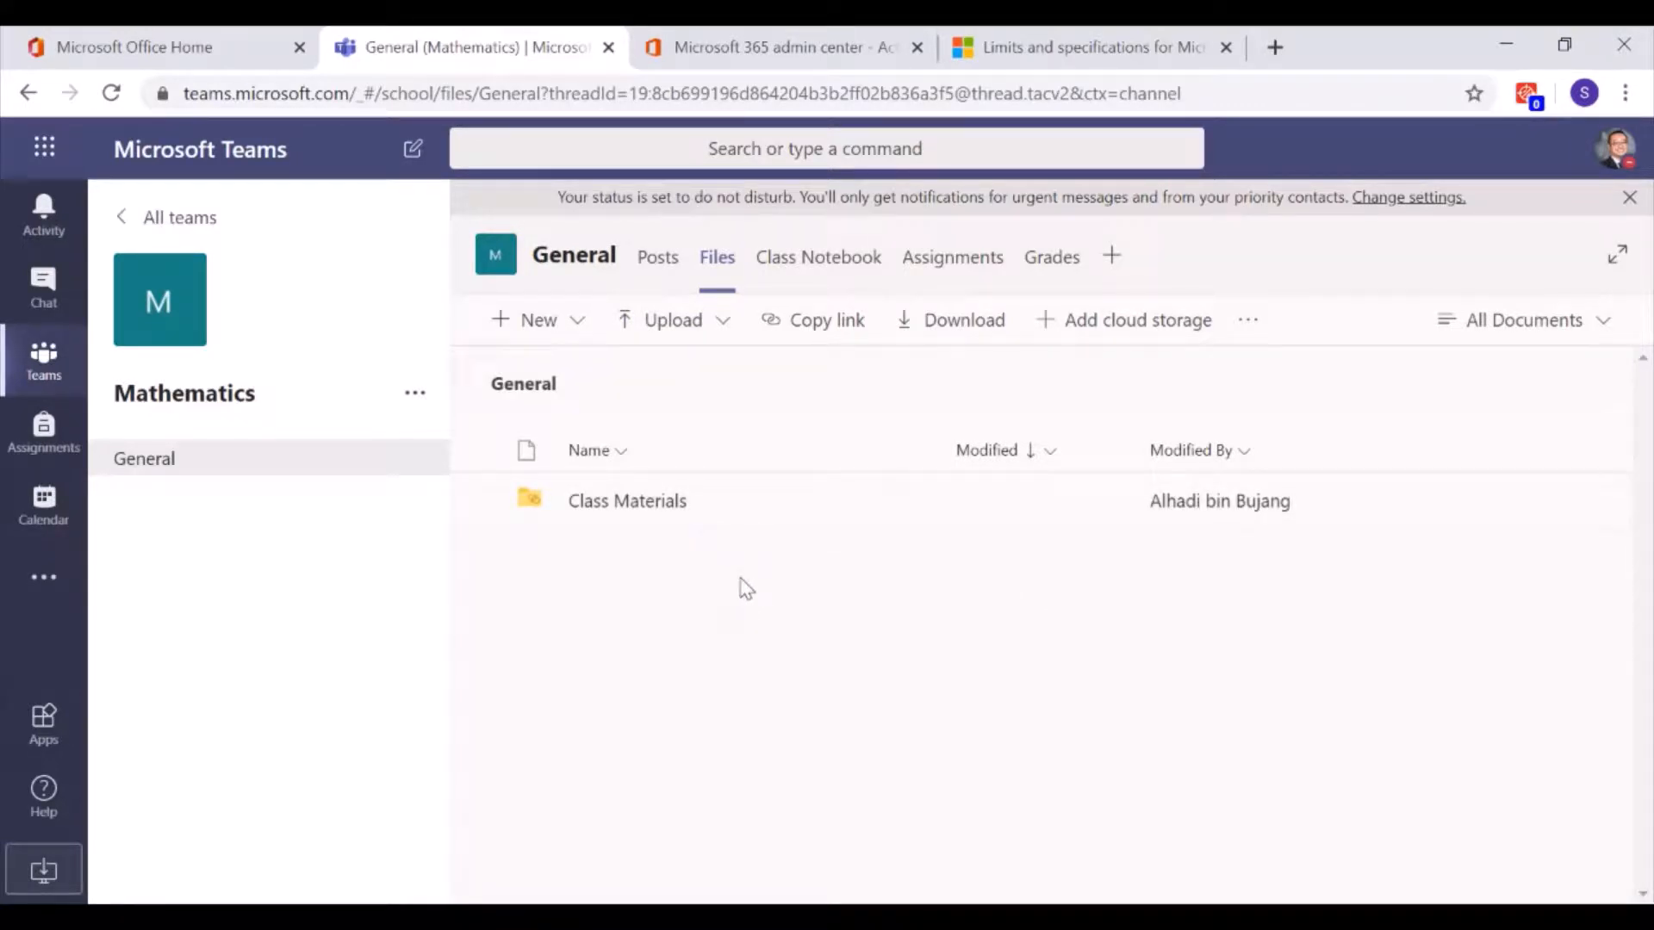
{"action": "left_click", "coordinate": [610, 505]}
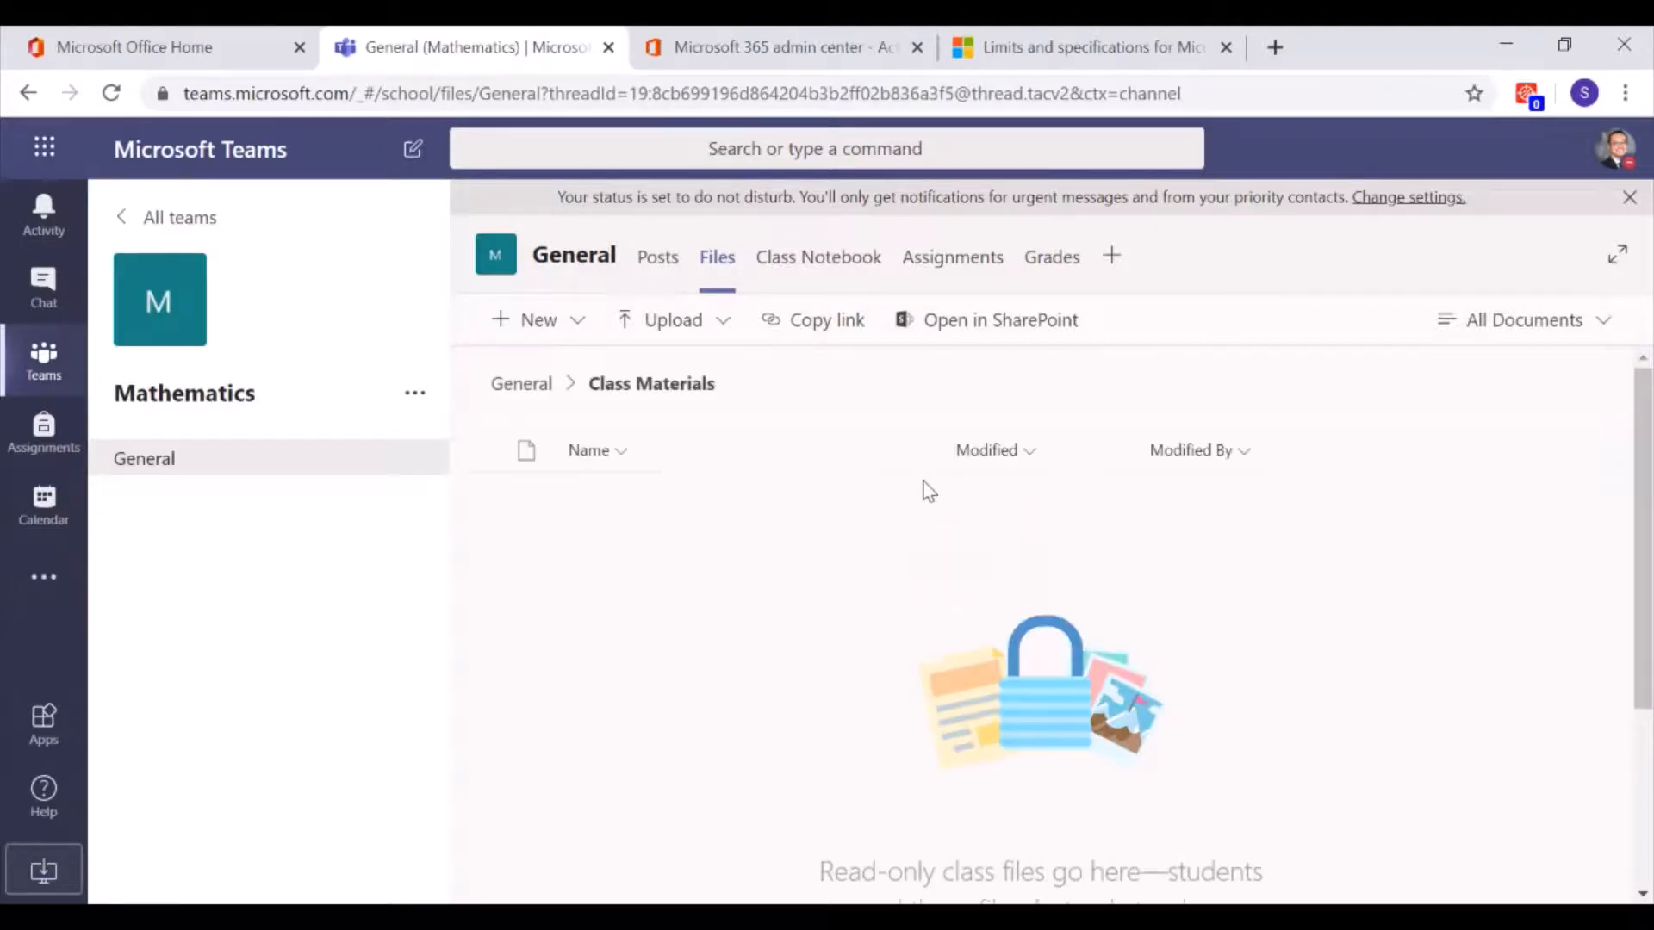
Return from Class Materials to the General channel's top-level files
{"action": "left_click", "coordinate": [521, 384]}
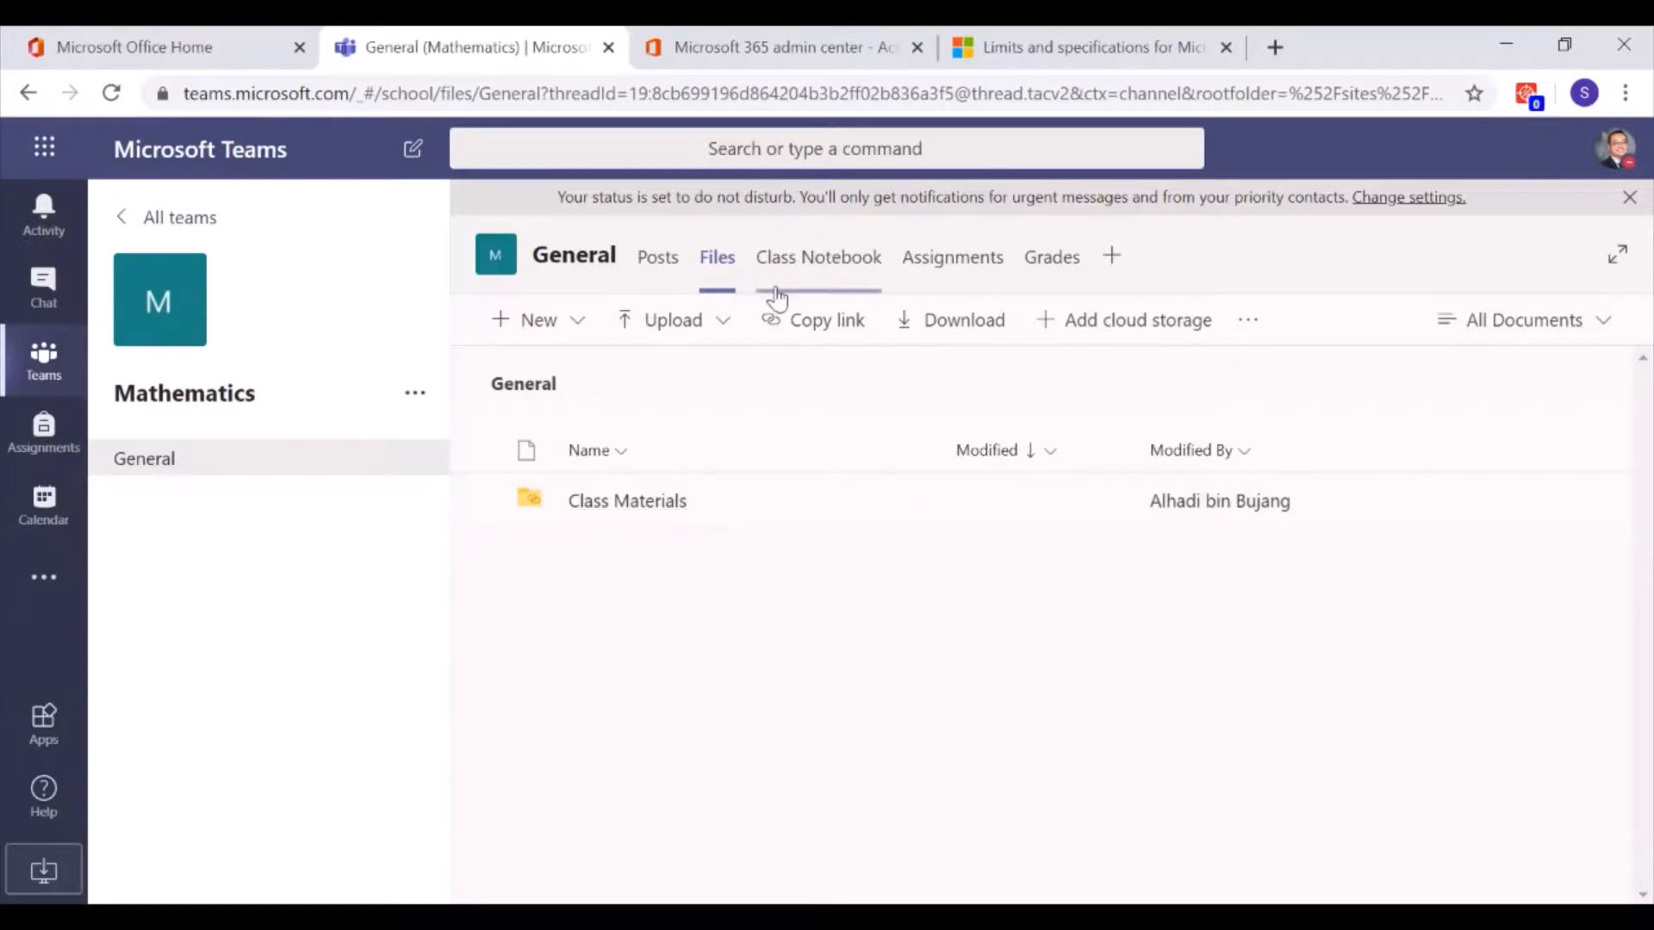
Open the General channel's Class Notebook tab to see the OneNote Class Notebook setup offer
{"action": "left_click", "coordinate": [811, 271]}
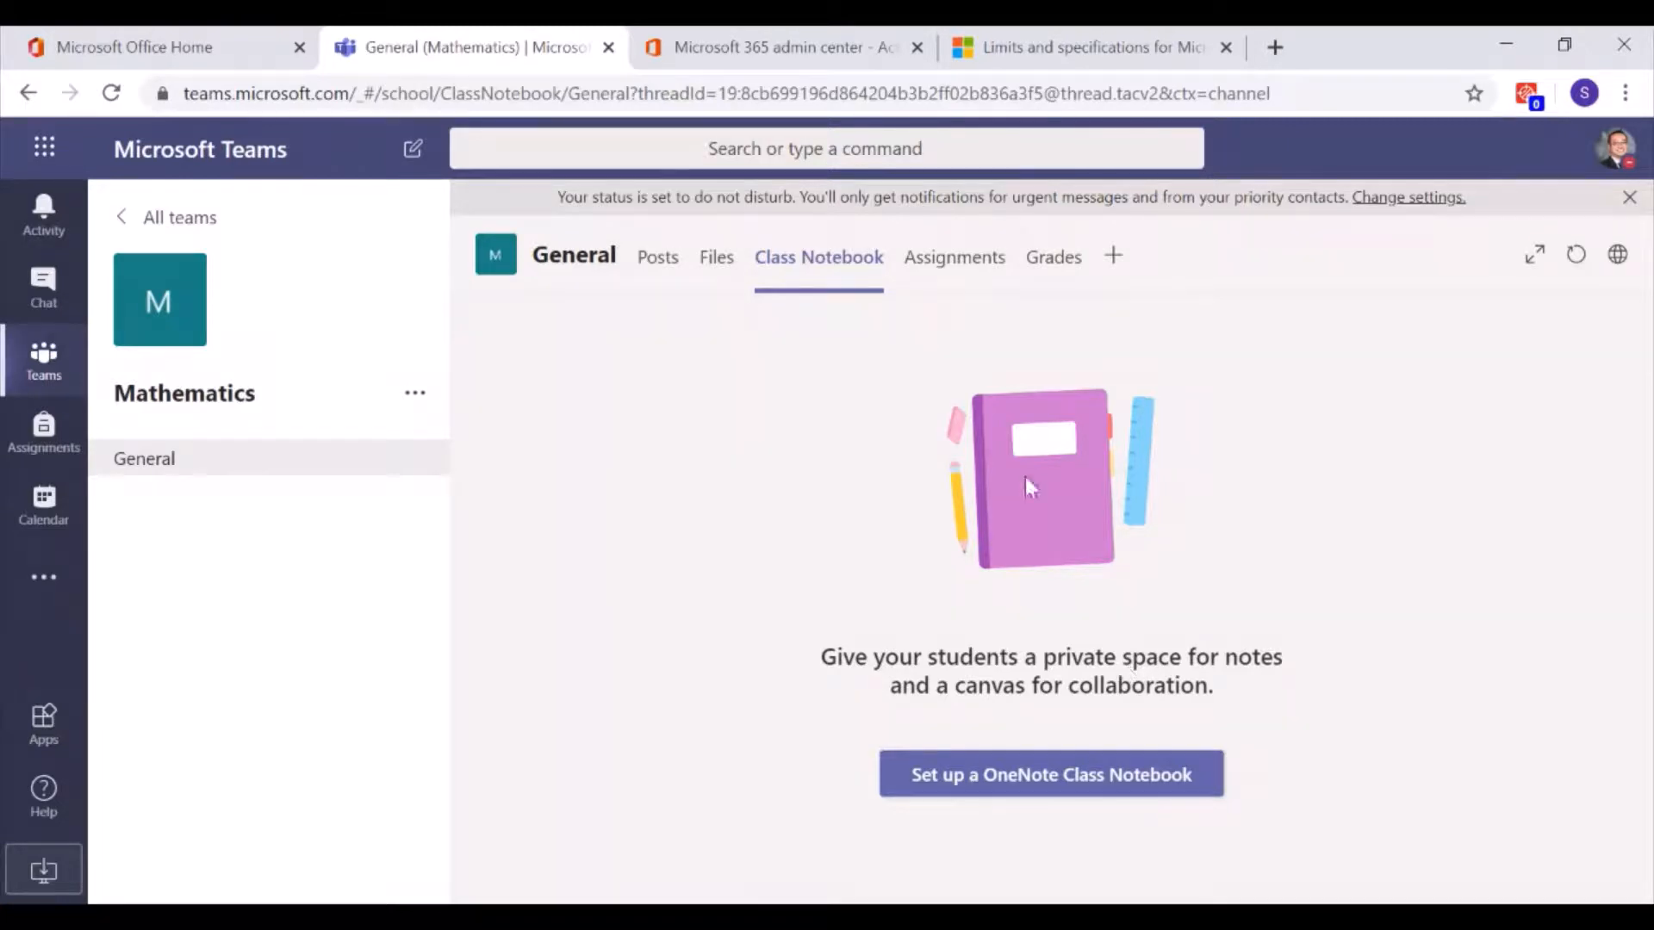
Set up Assignments for the Mathematics class and view the Assignment, Quiz and From existing options
{"action": "left_click", "coordinate": [959, 274]}
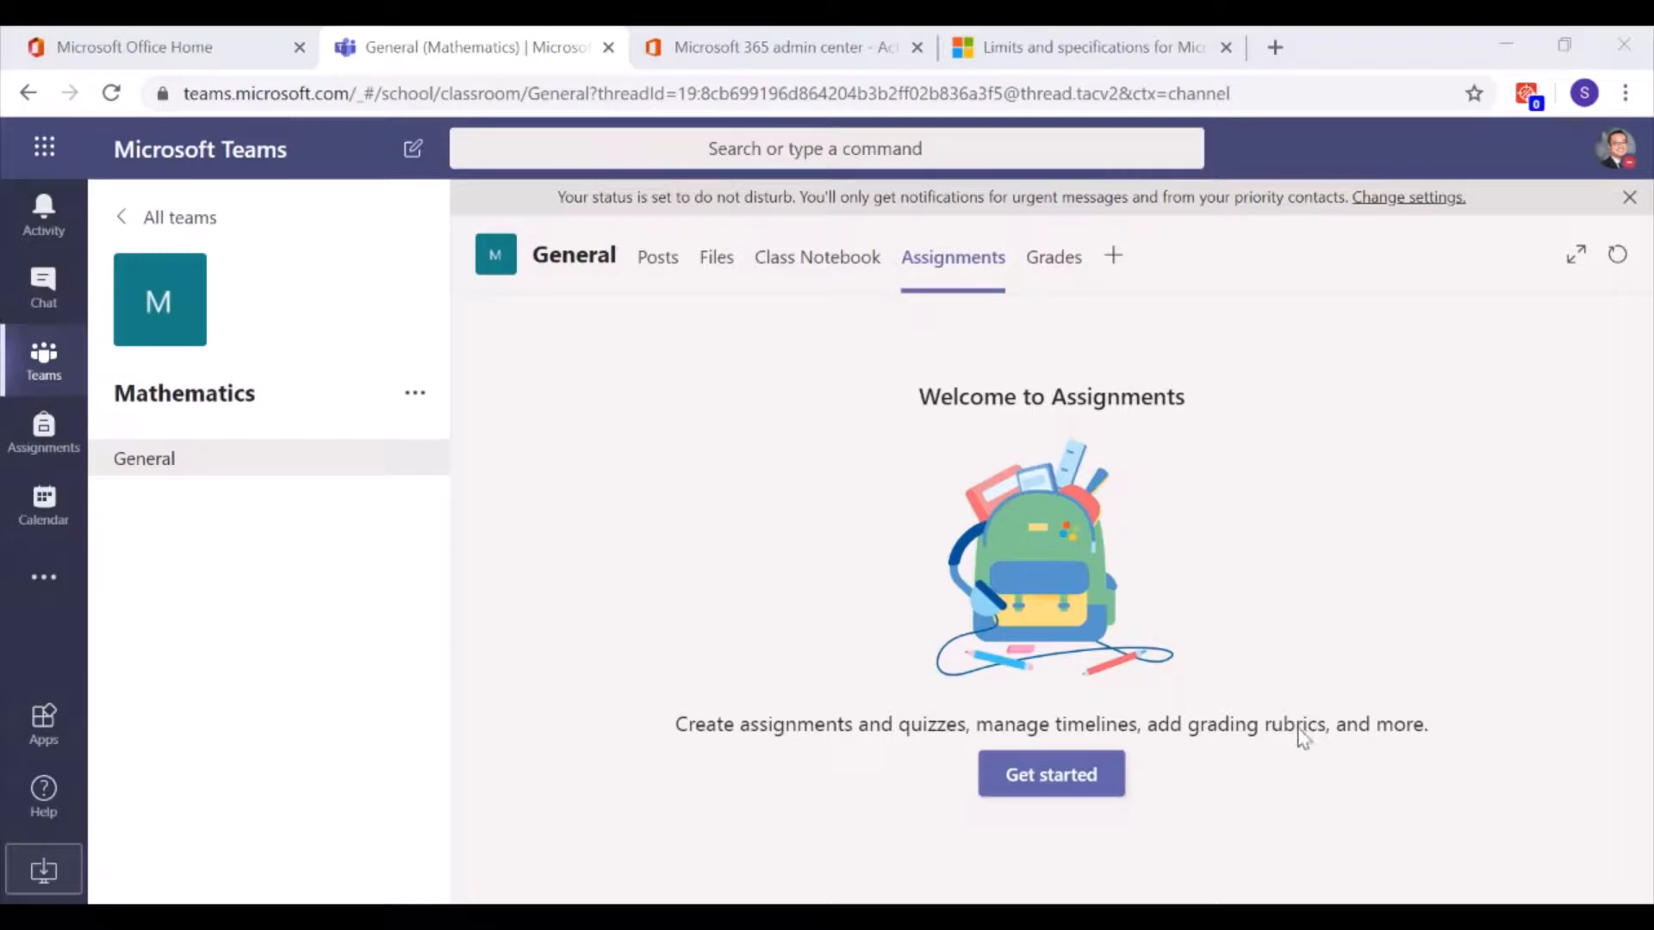
{"action": "left_click", "coordinate": [1067, 791]}
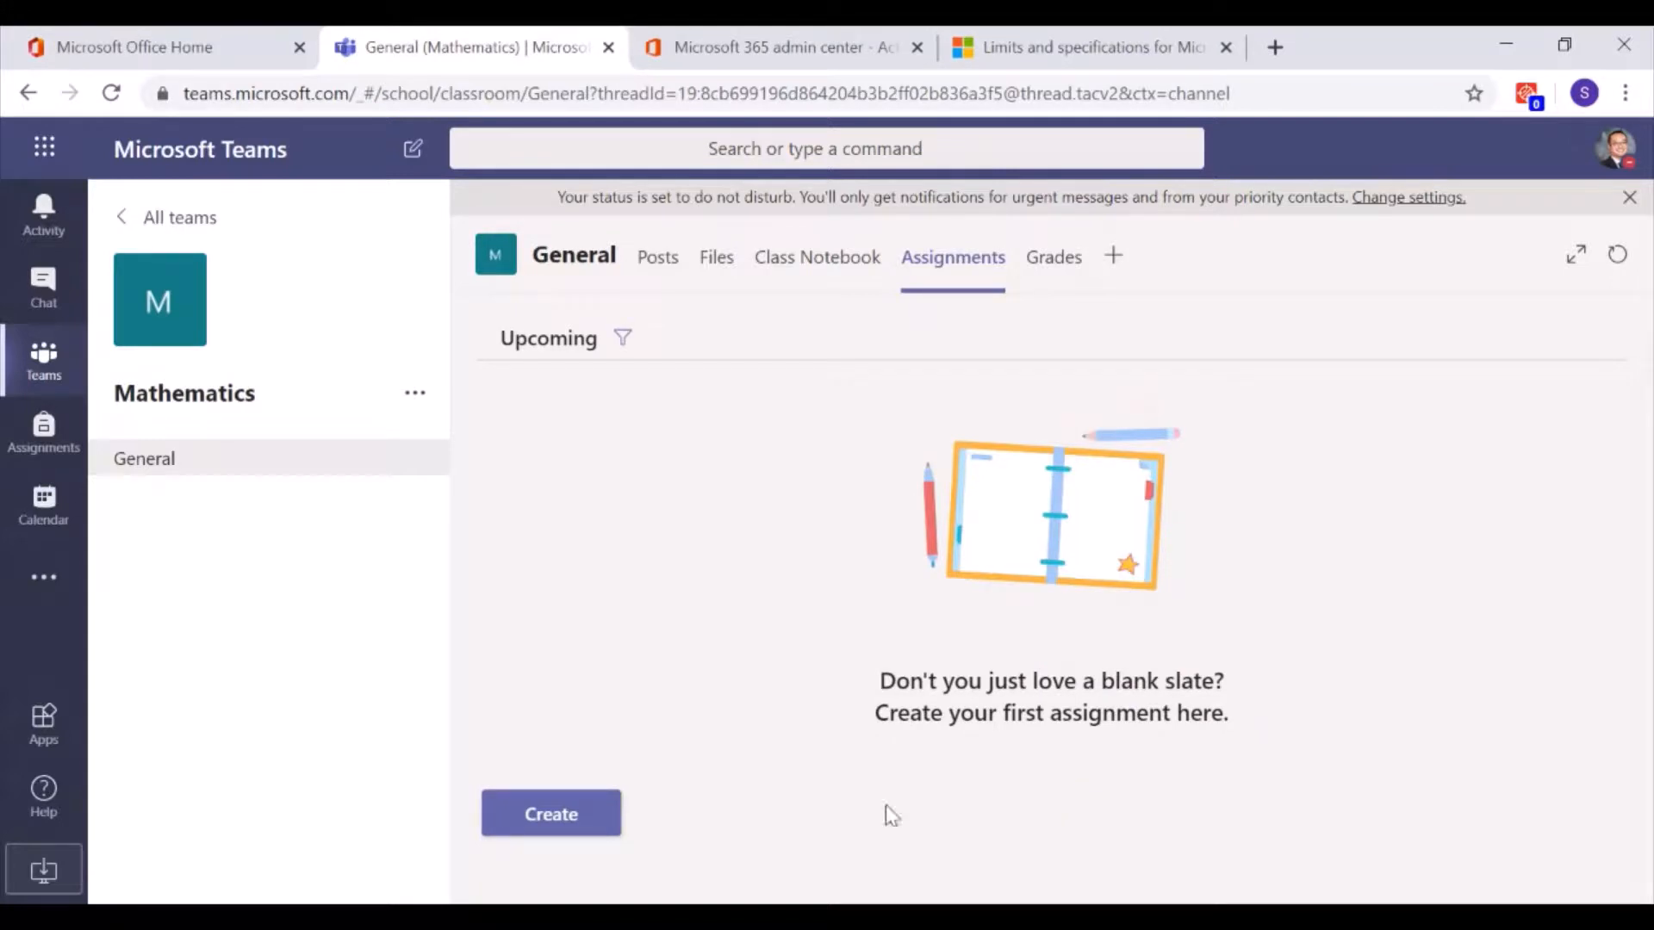
{"action": "left_click", "coordinate": [552, 818]}
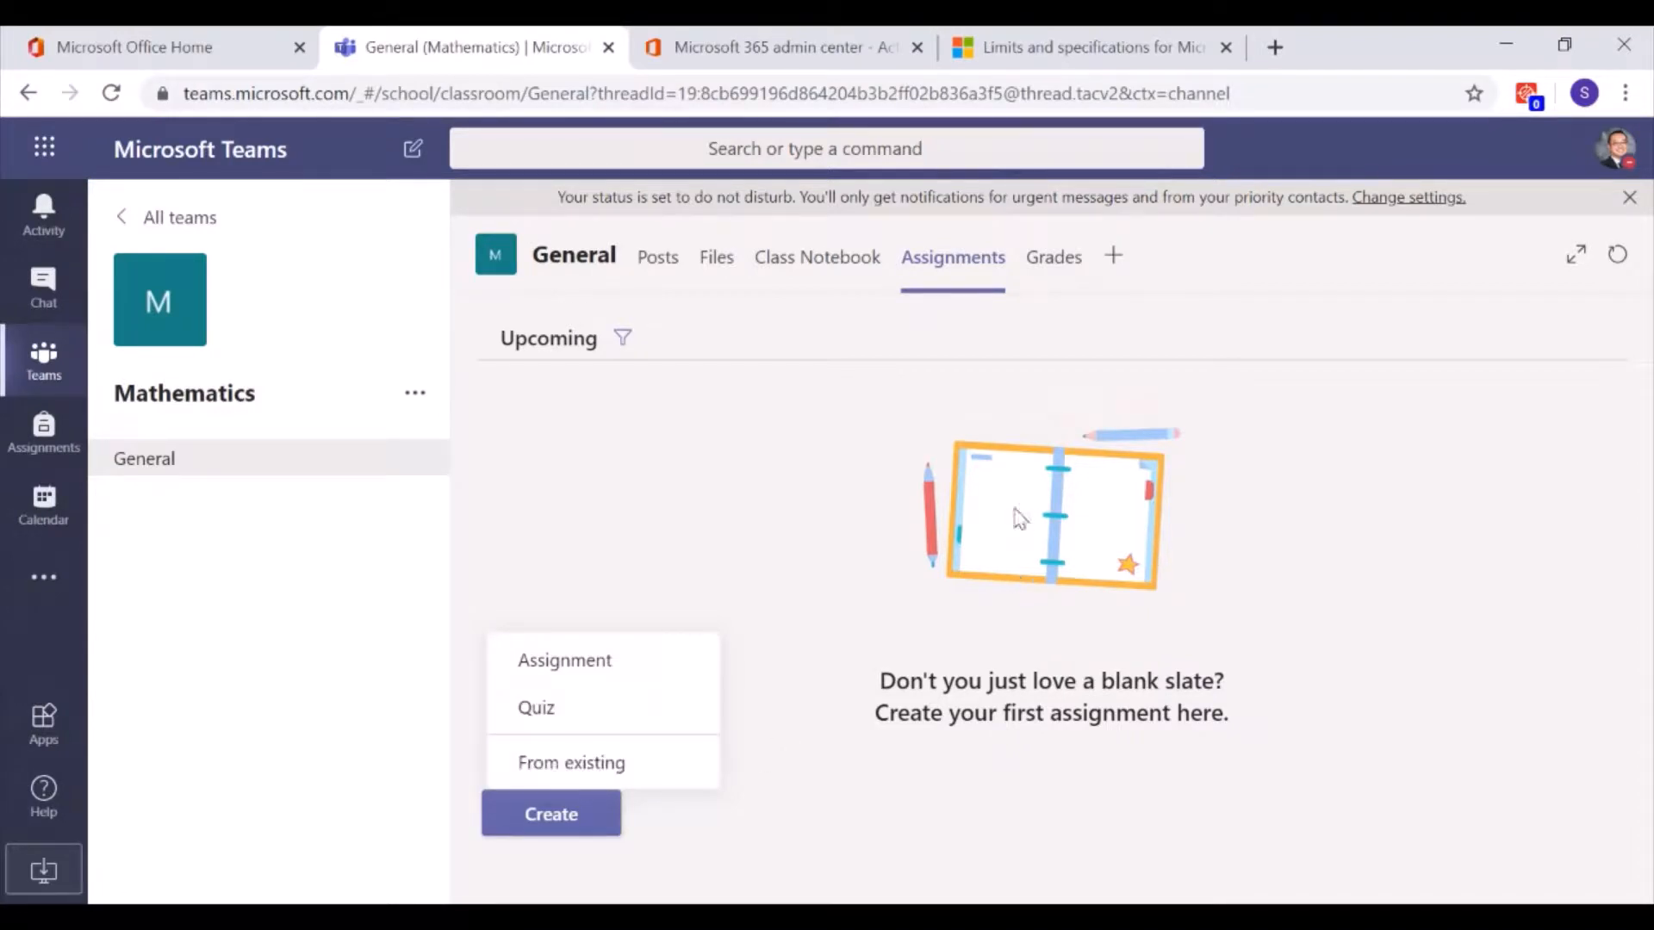
{"action": "left_click", "coordinate": [888, 524]}
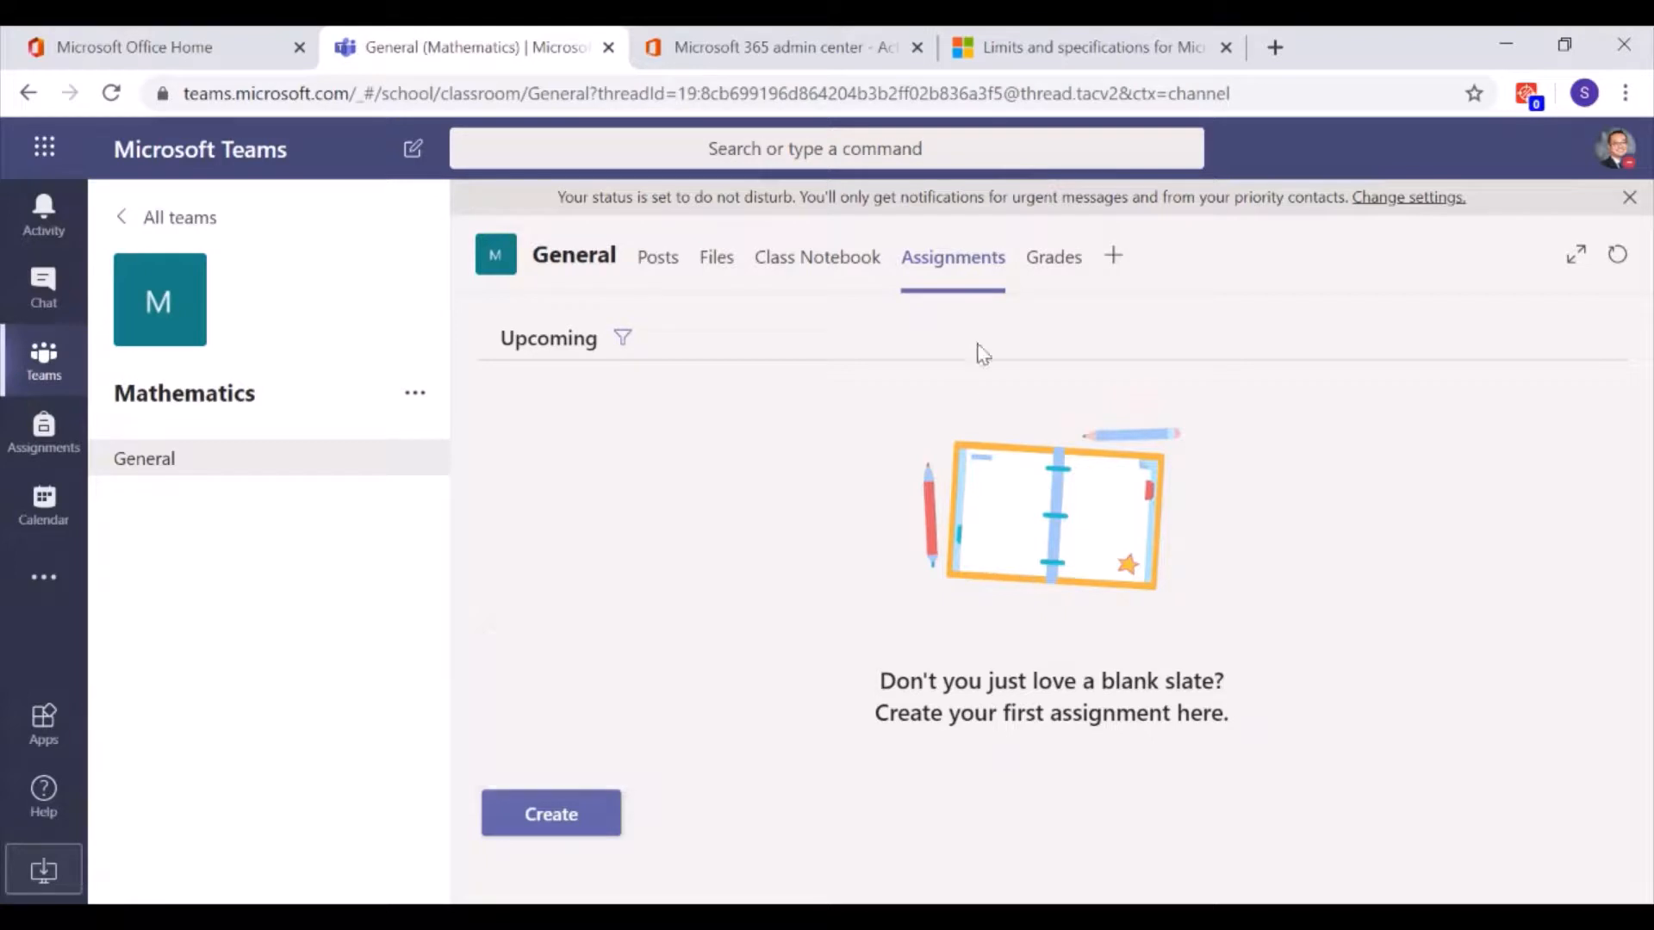
Check the empty Grades page, return to Assignments, and bring up the Mathematics team's options menu
{"action": "left_click", "coordinate": [1060, 272]}
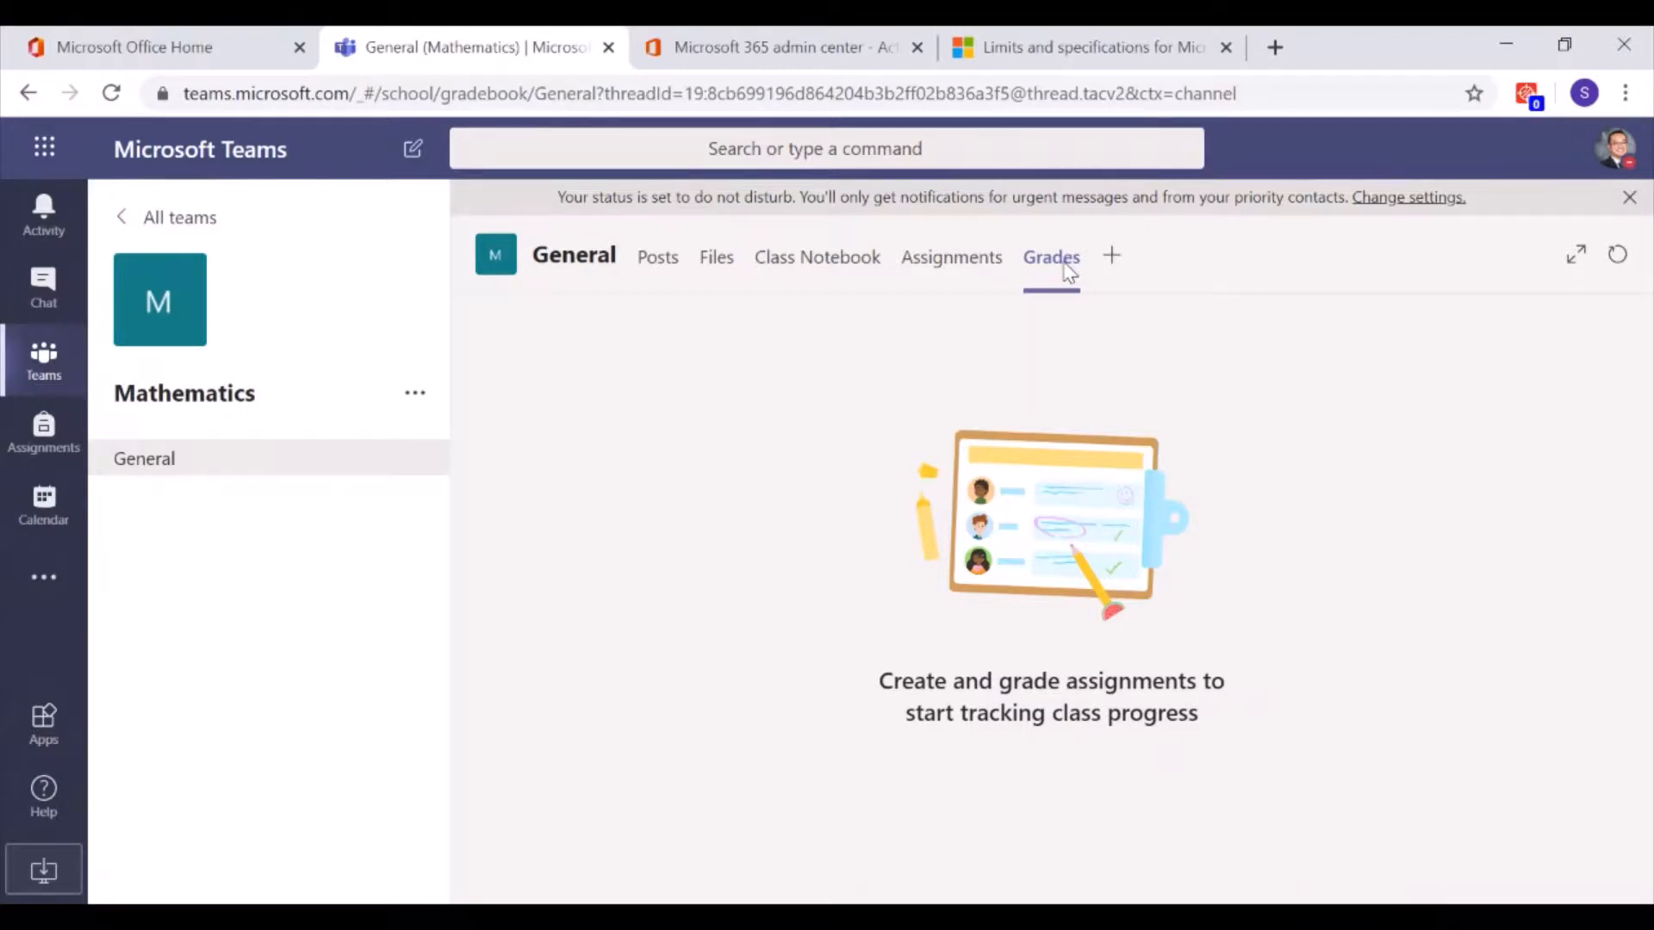
{"action": "left_click", "coordinate": [993, 267]}
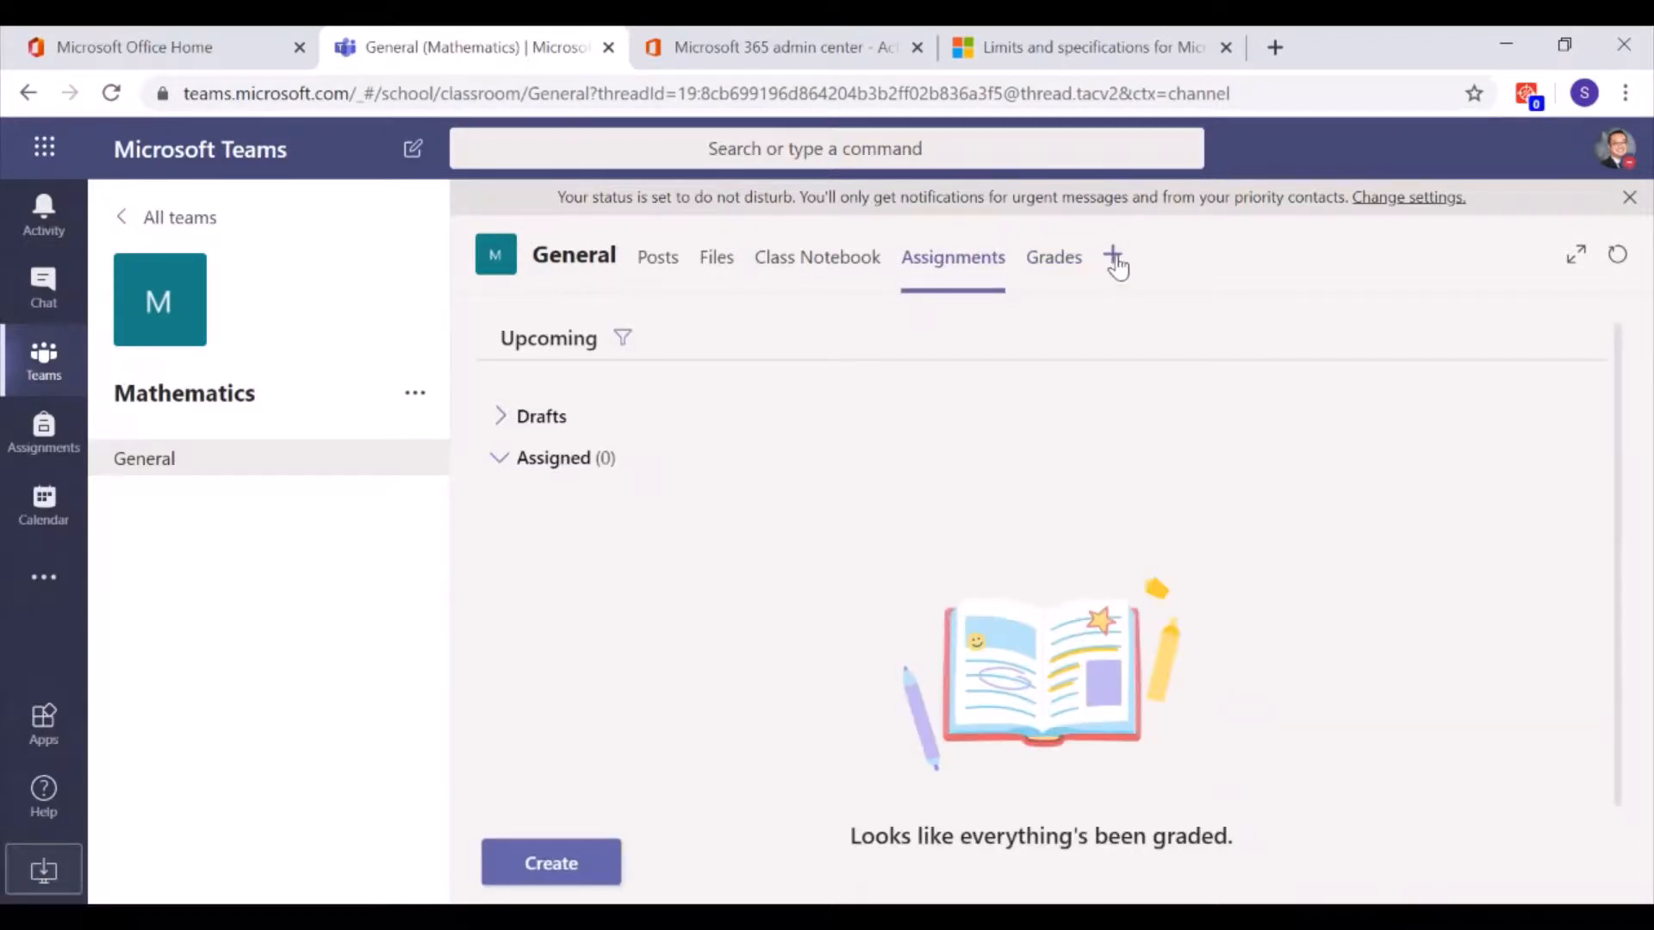
{"action": "left_click", "coordinate": [415, 396]}
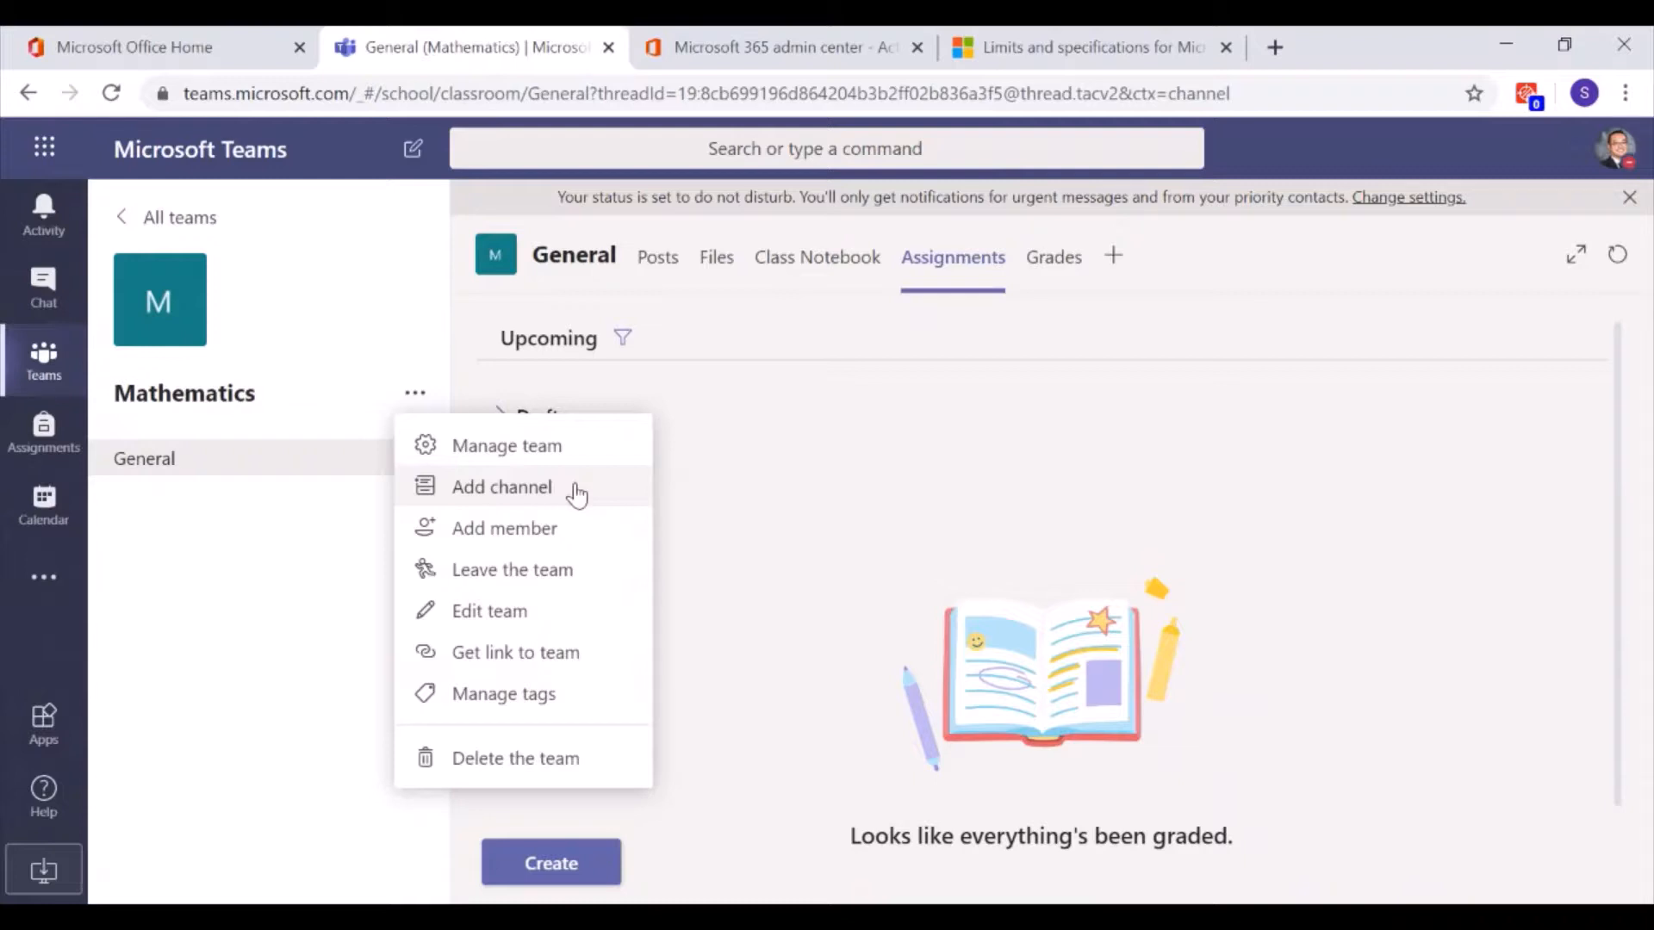
Add a standard channel 'Week 1 - Introduction to Mathematics' that shows automatically for everyone
{"action": "left_click", "coordinate": [576, 494]}
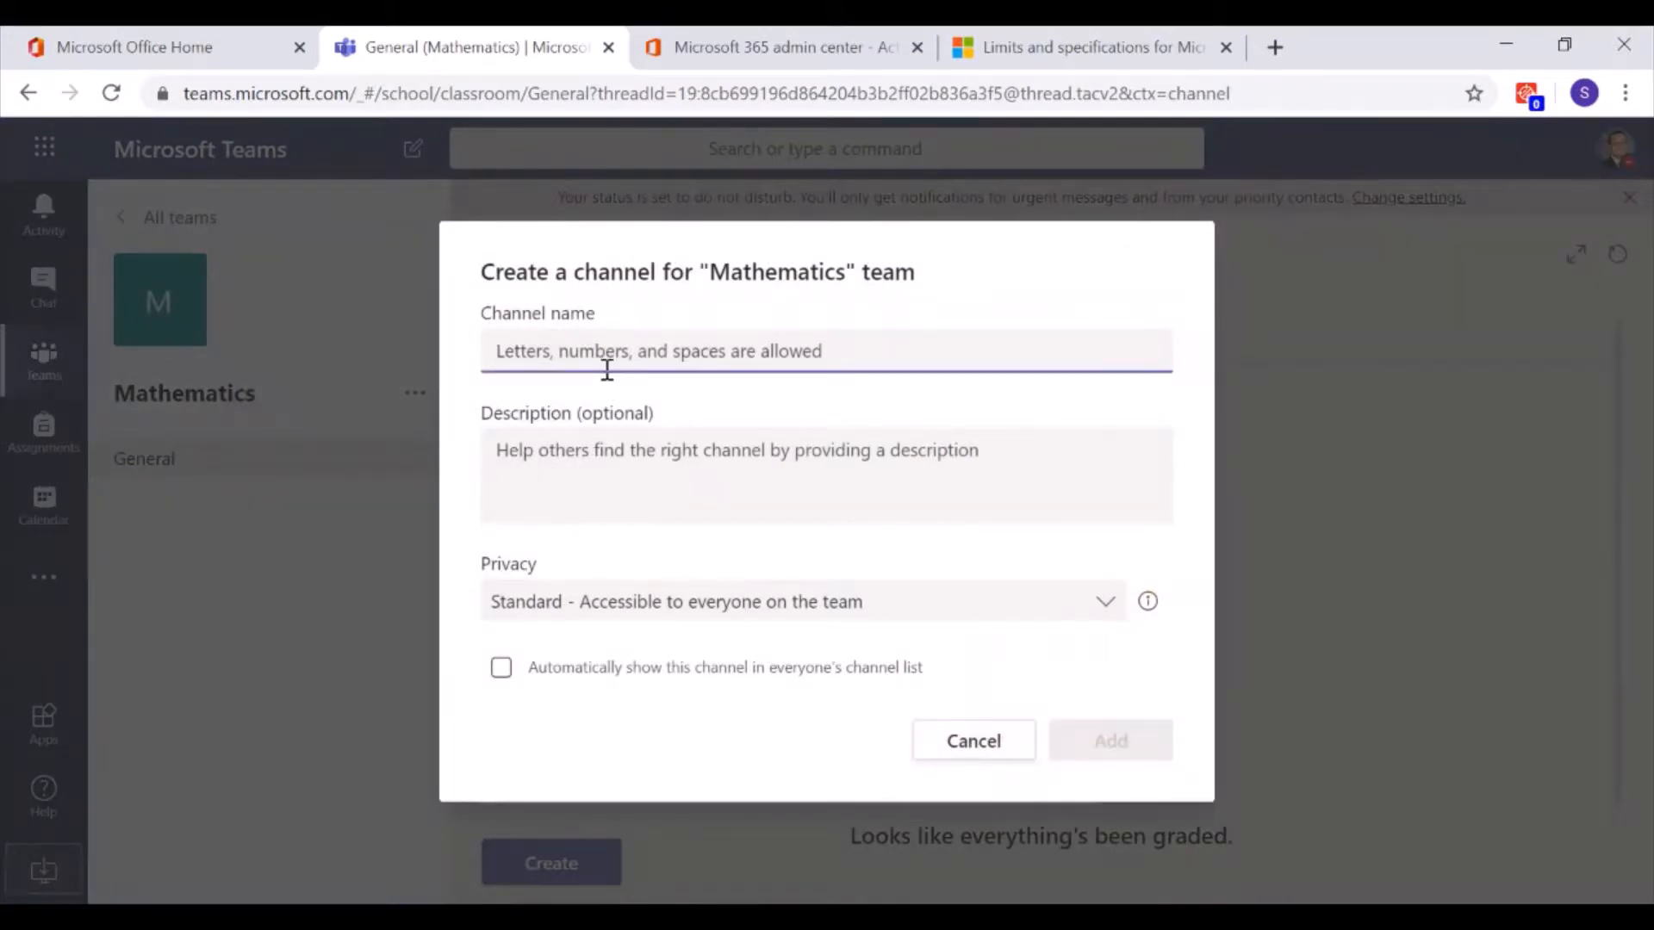
{"action": "type", "text": "Week"}
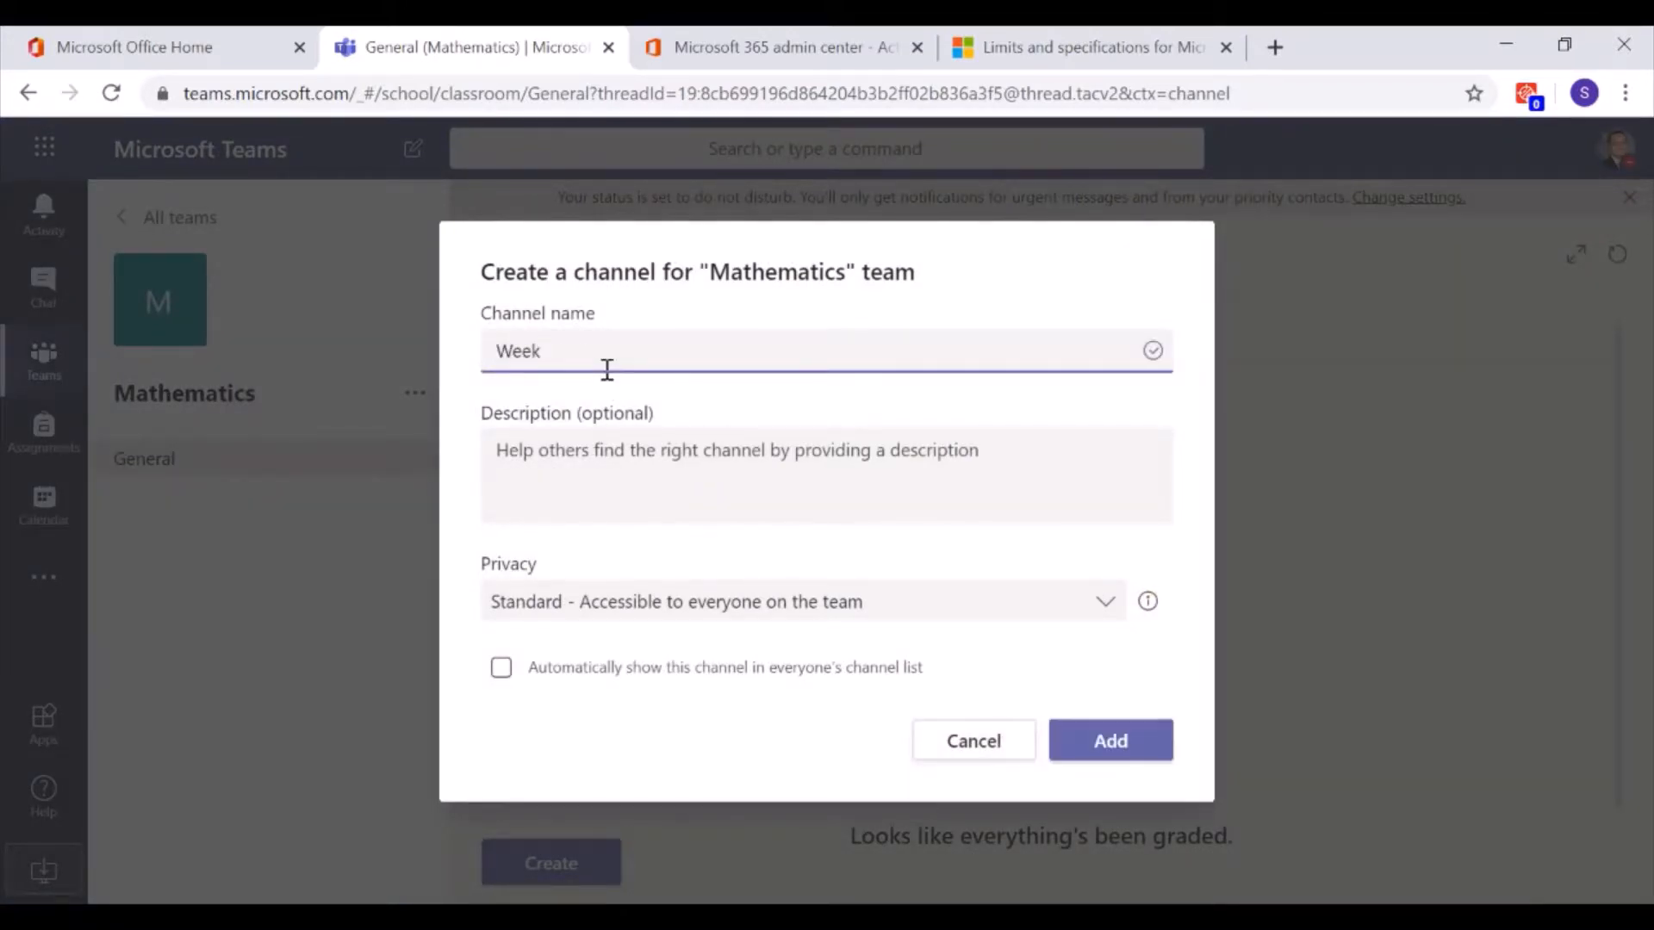
{"action": "type", "text": " 1 - Introduction to Mathematics"}
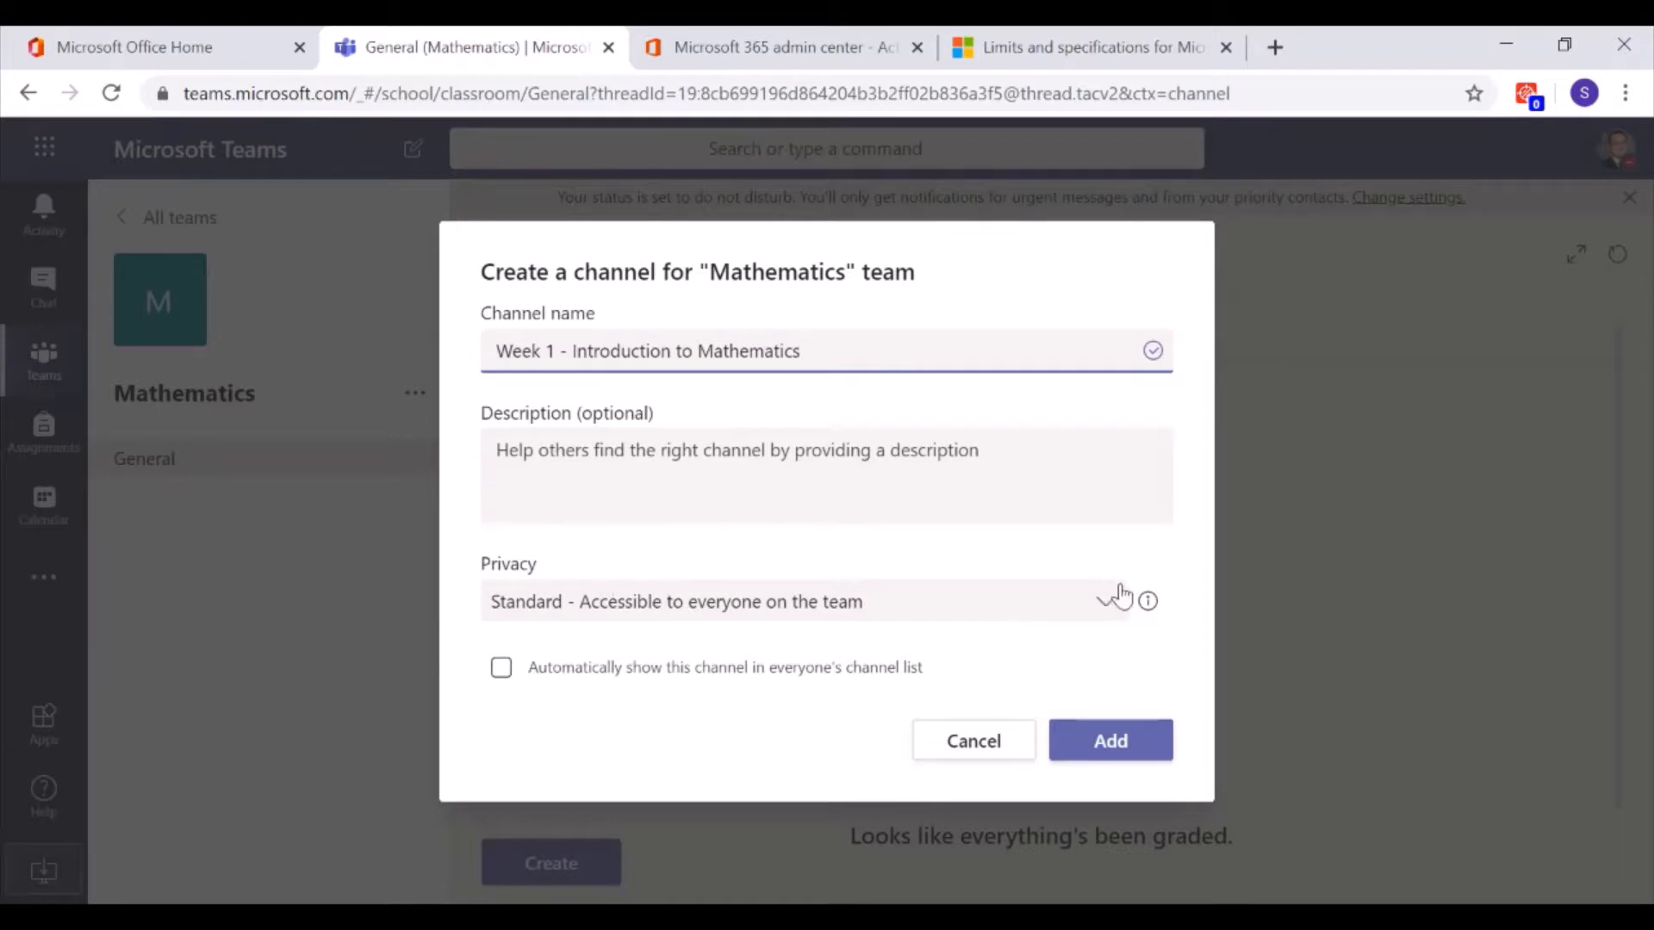
{"action": "left_click", "coordinate": [1106, 607]}
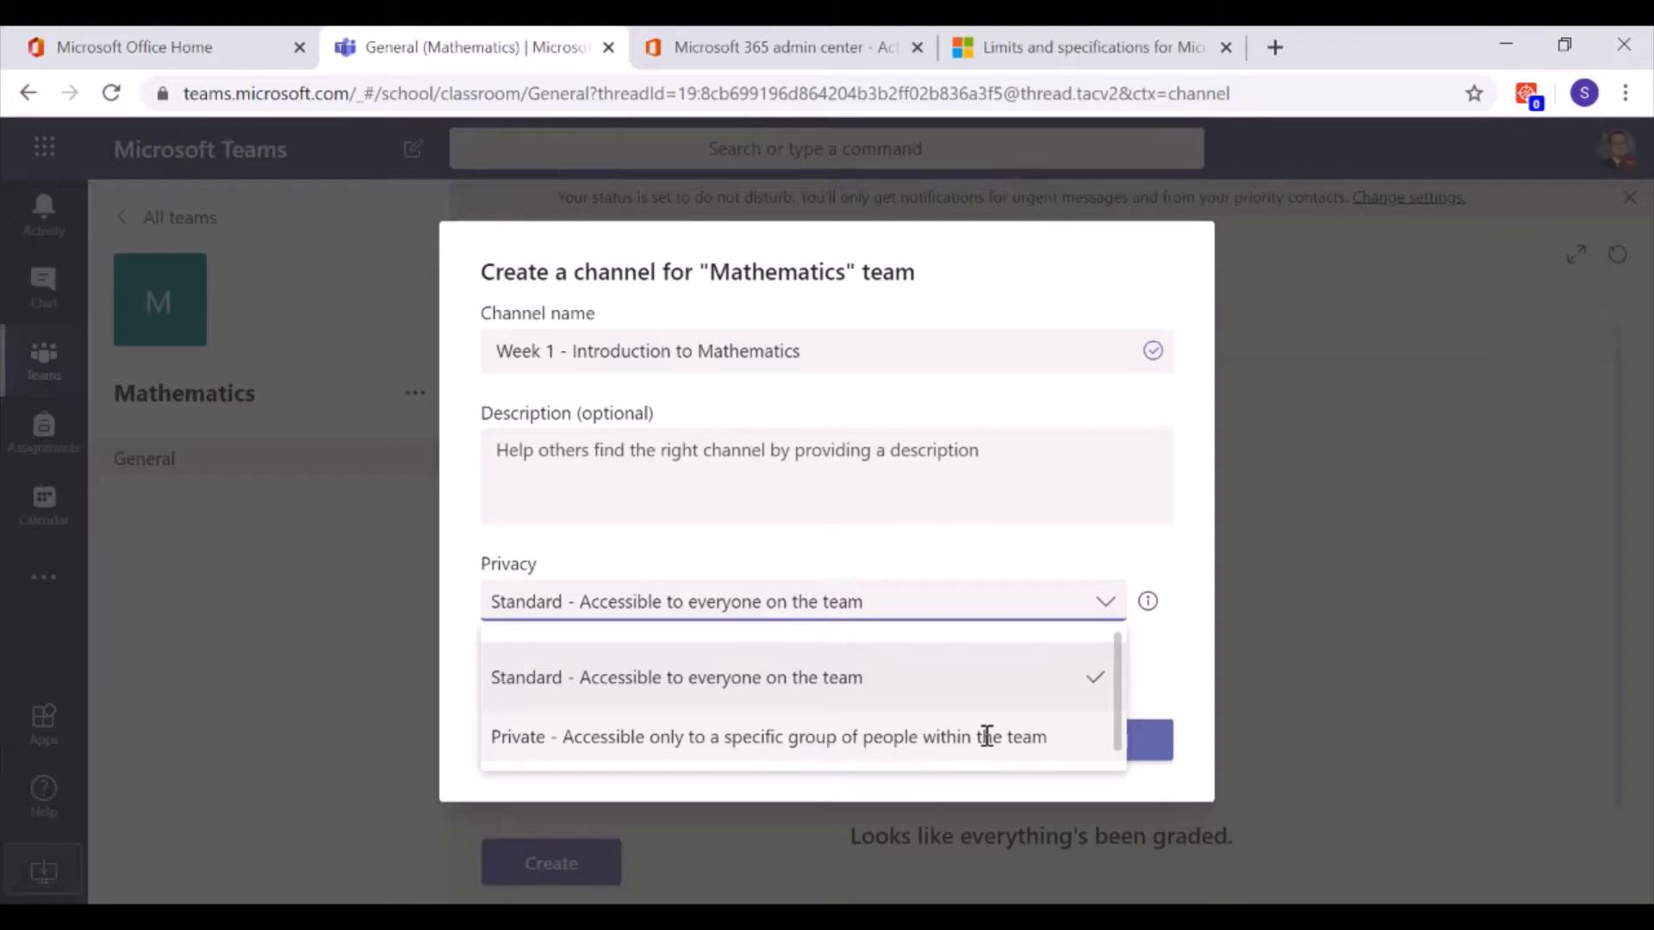
{"action": "left_click", "coordinate": [1198, 670]}
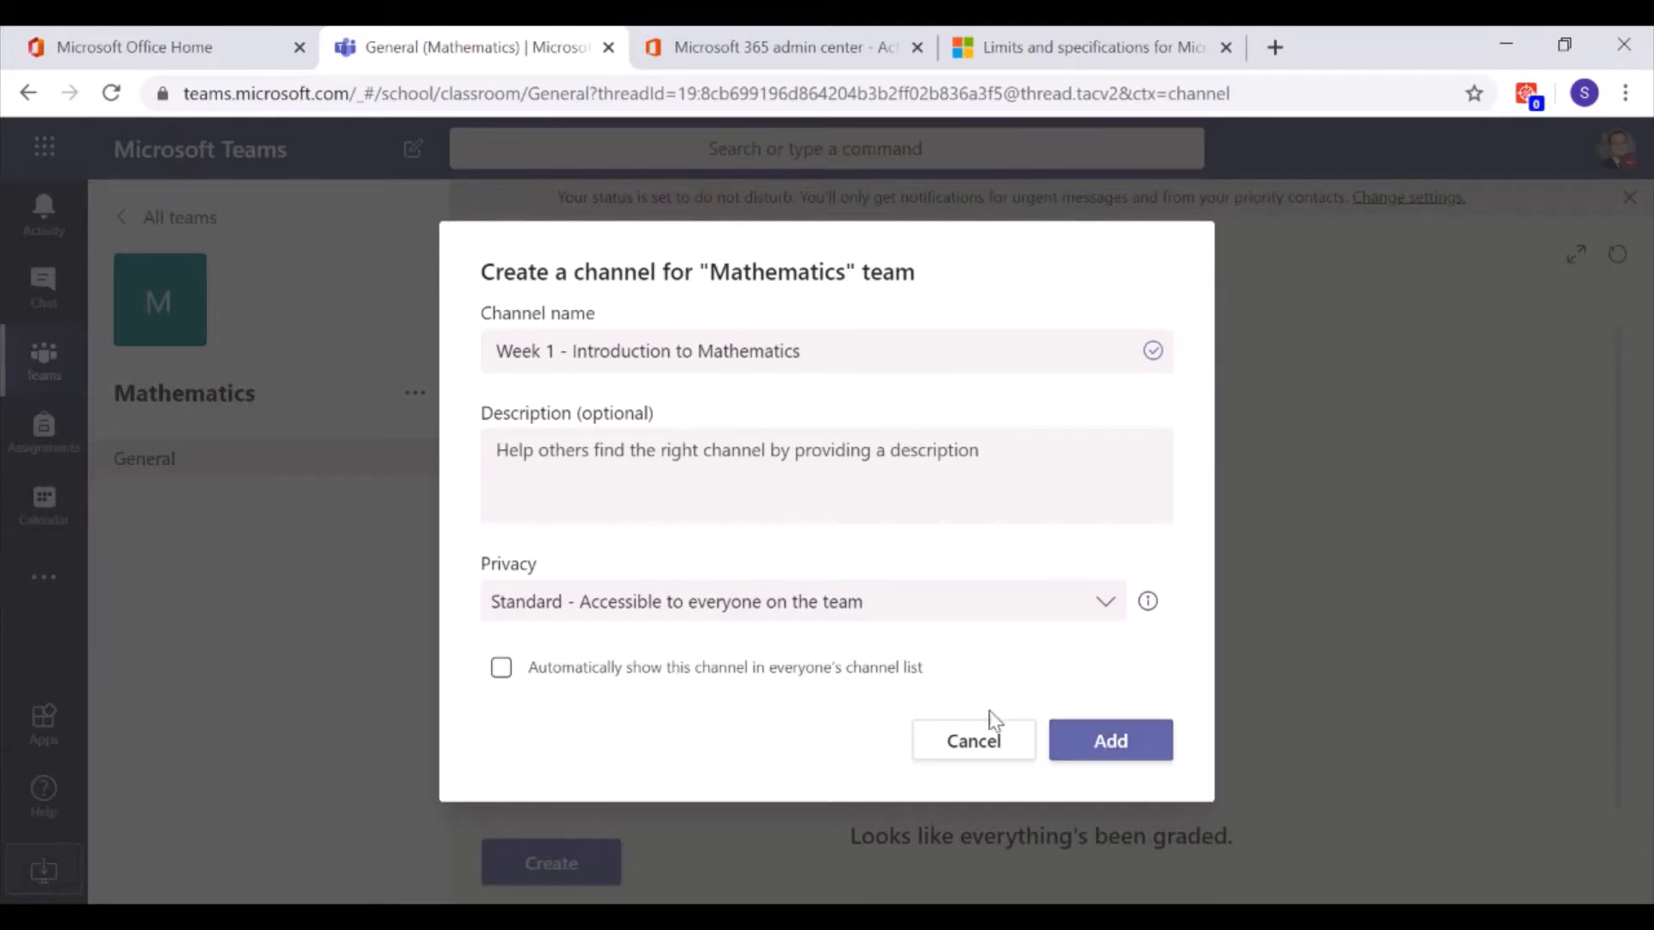
{"action": "left_click", "coordinate": [862, 681]}
{"action": "left_click", "coordinate": [1125, 743]}
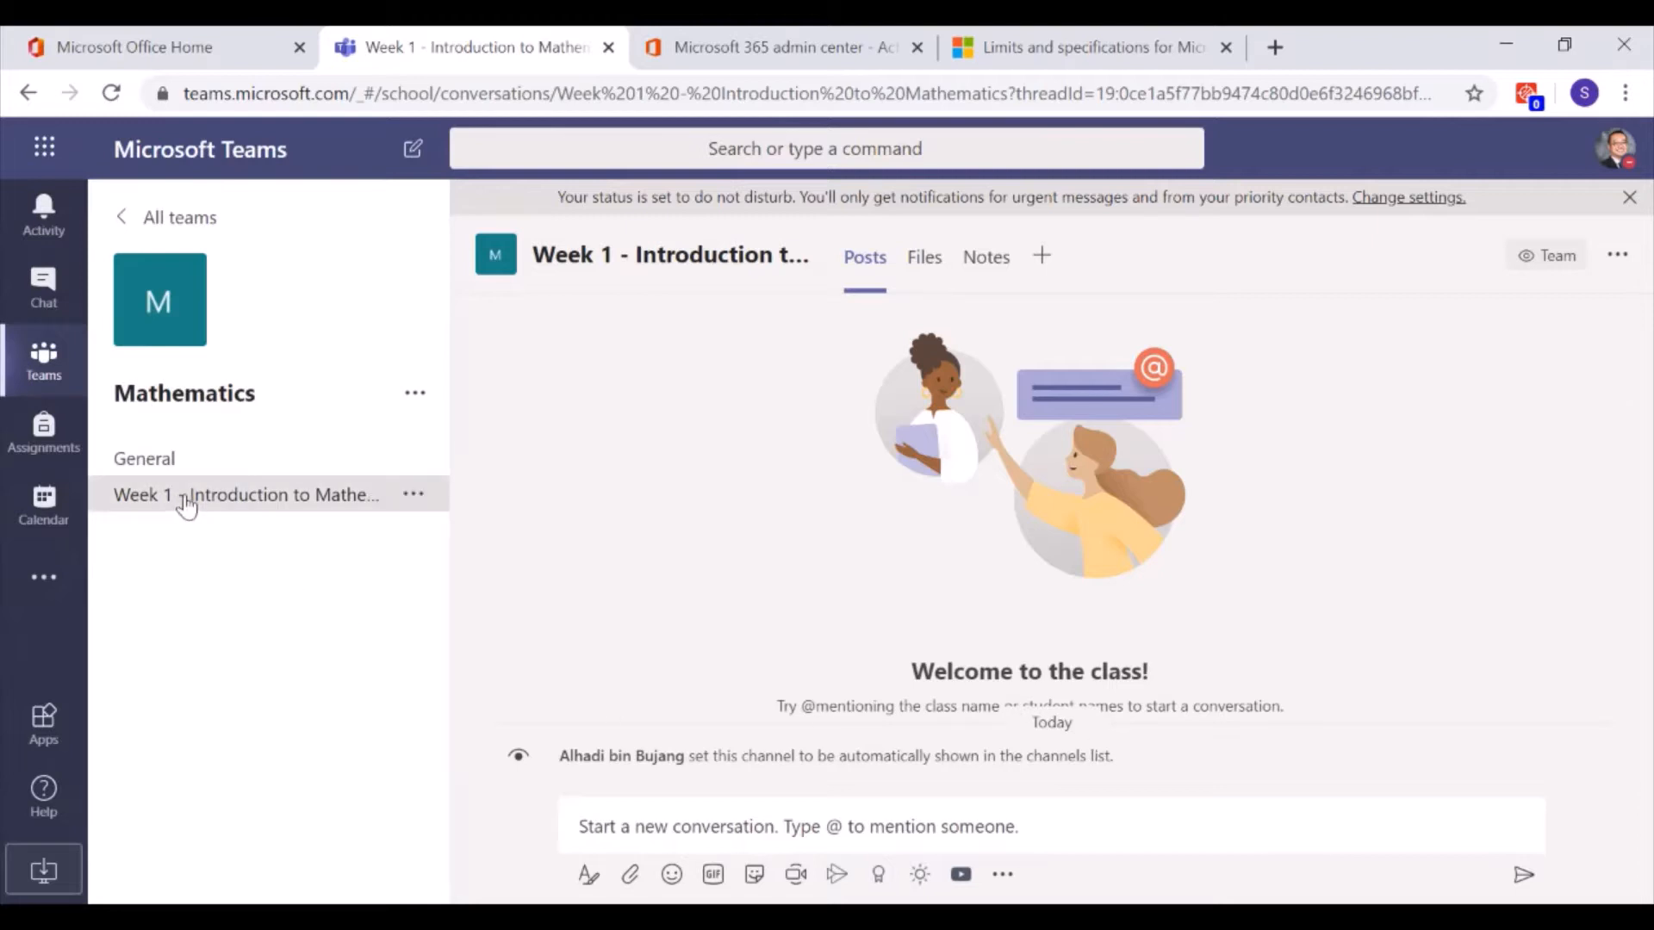
Add a standard channel named 'Week 2 - Algebra' to the Mathematics team, correcting the typo
{"action": "left_click", "coordinate": [413, 461]}
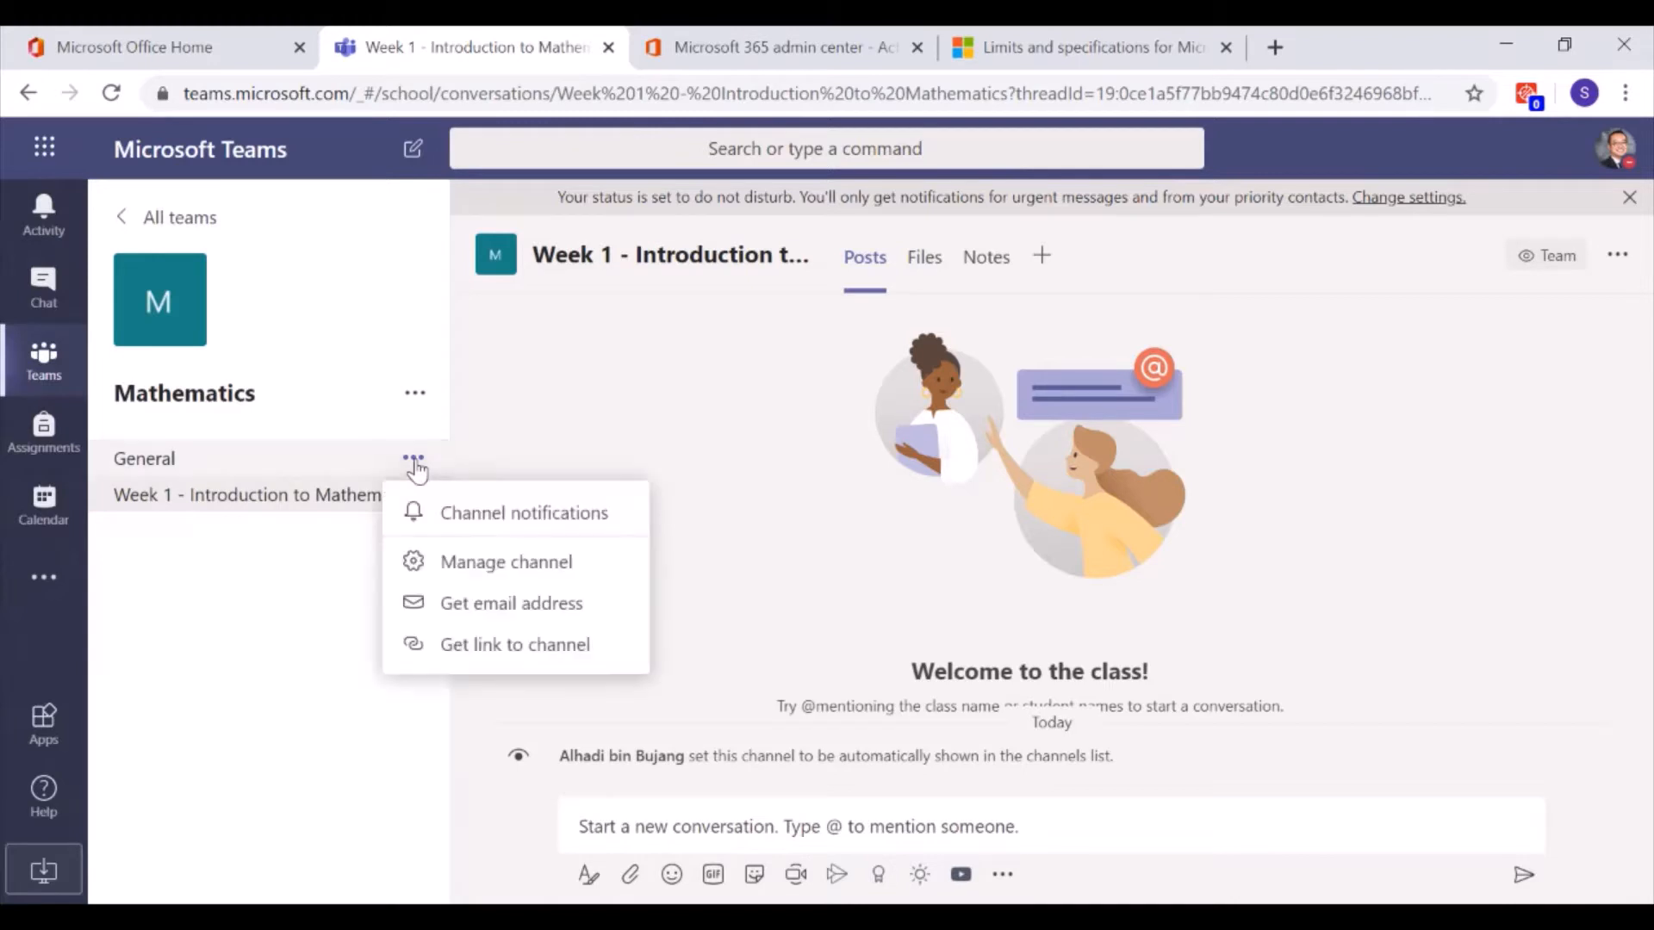
{"action": "left_click", "coordinate": [416, 396]}
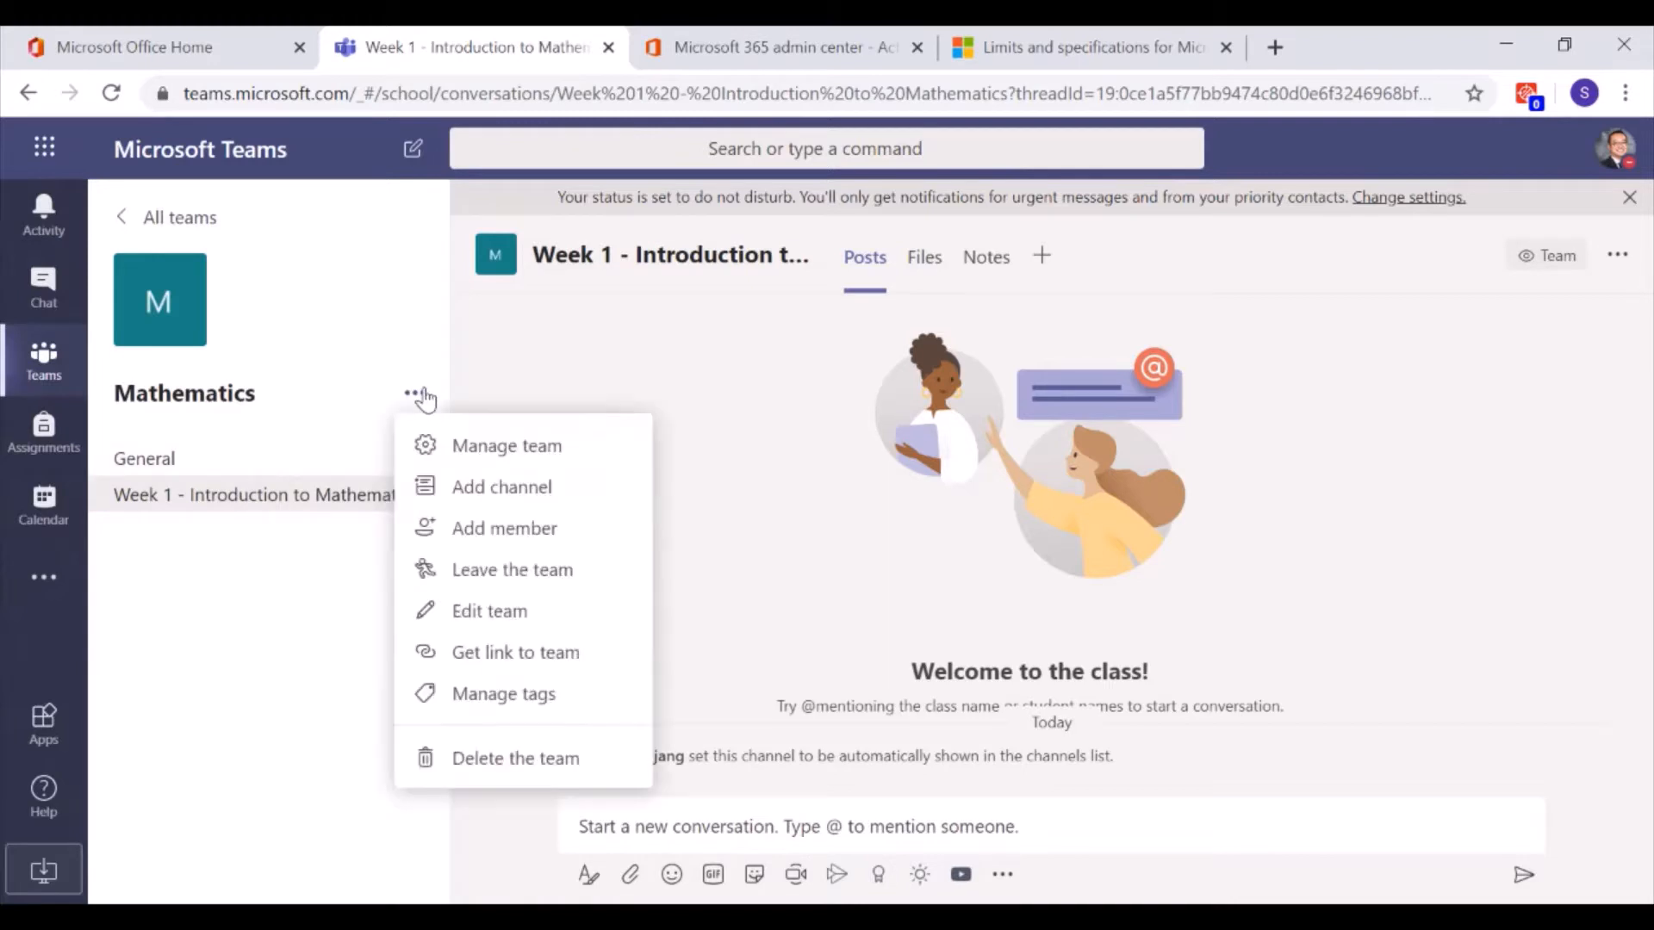
{"action": "left_click", "coordinate": [493, 489]}
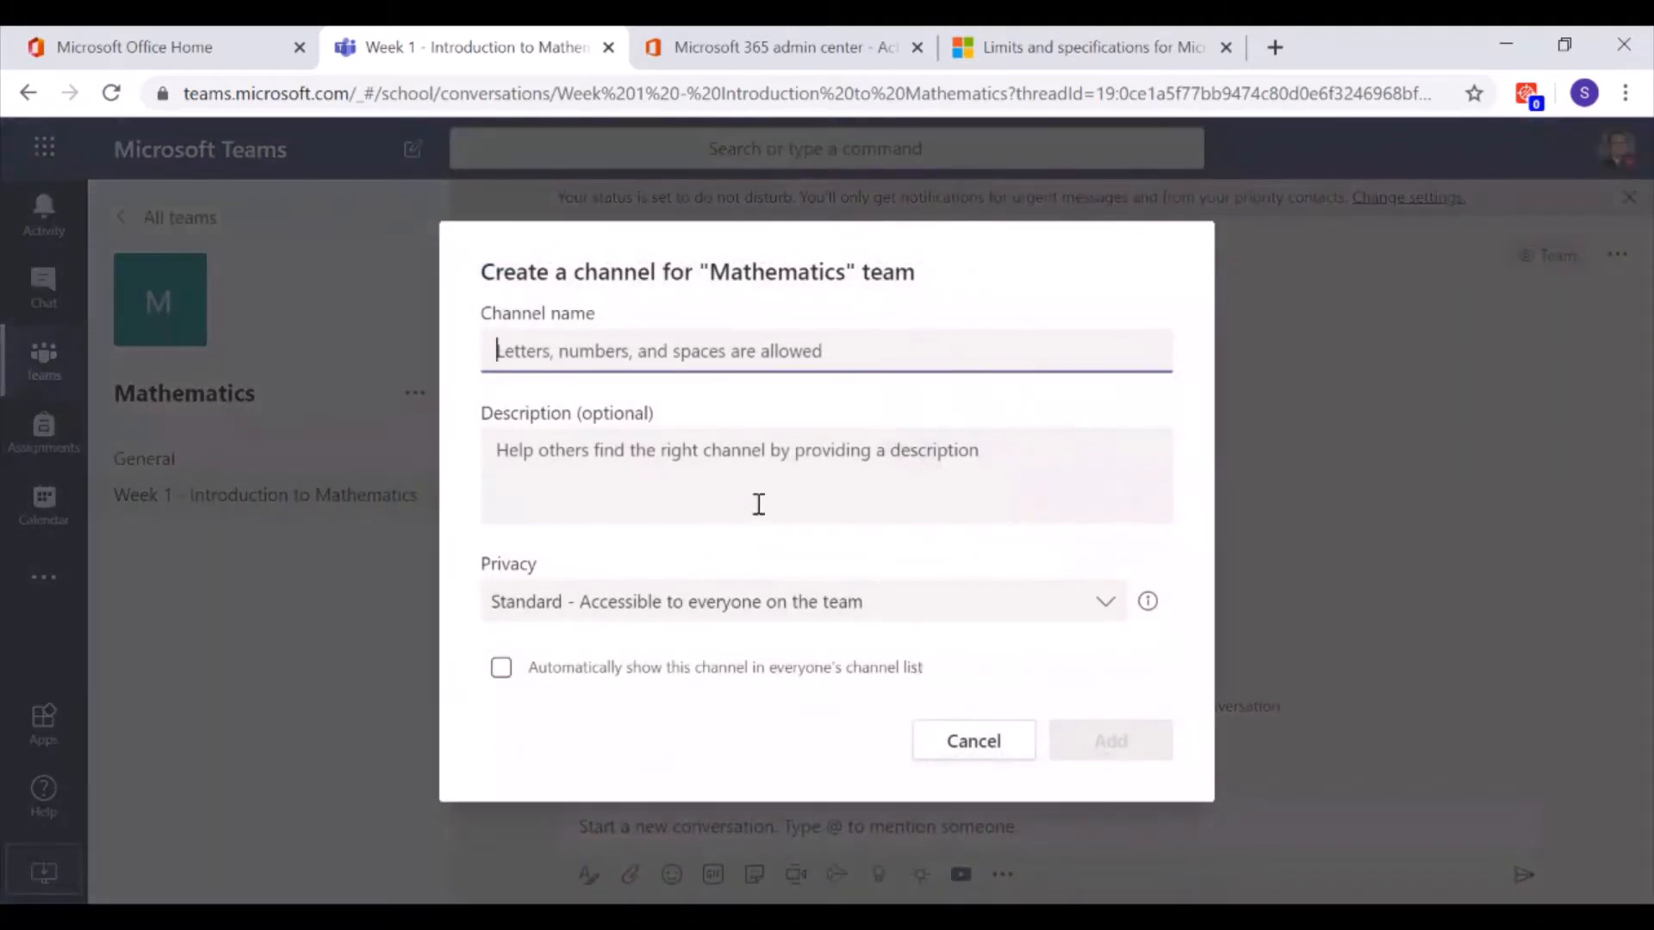
{"action": "type", "text": "Week 2"}
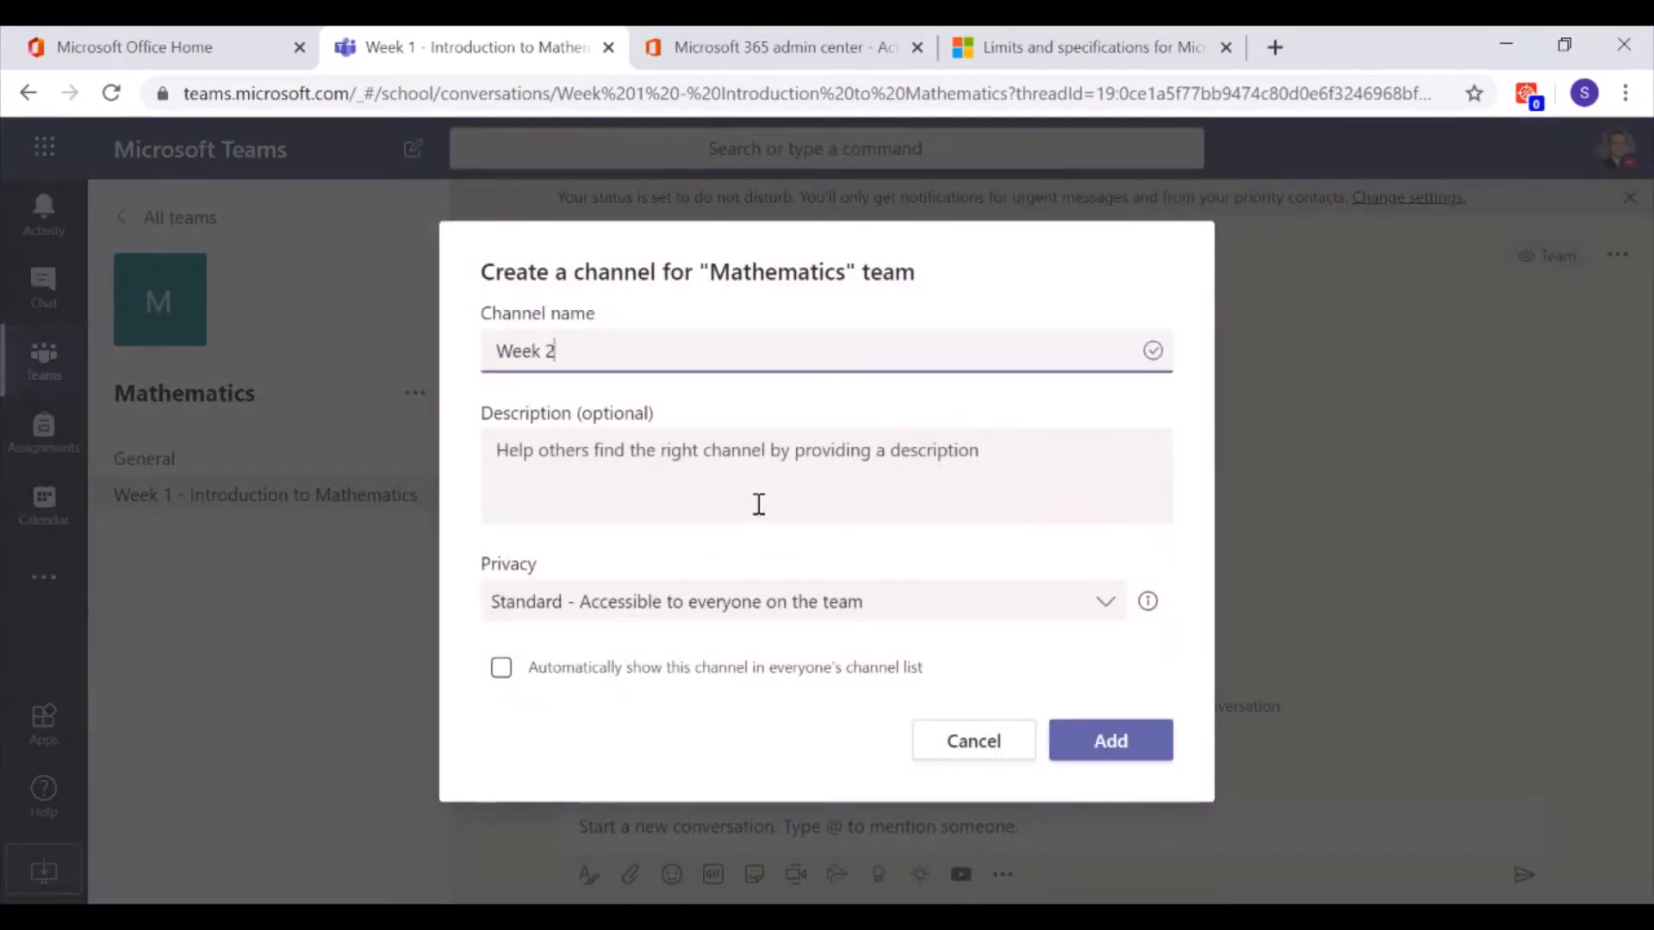
{"action": "type", "text": " - Algenbra"}
{"action": "key", "text": "BackSpace"}
{"action": "key", "text": "BackSpace"}
{"action": "key", "text": "BackSpace"}
{"action": "key", "text": "BackSpace"}
{"action": "type", "text": "bra"}
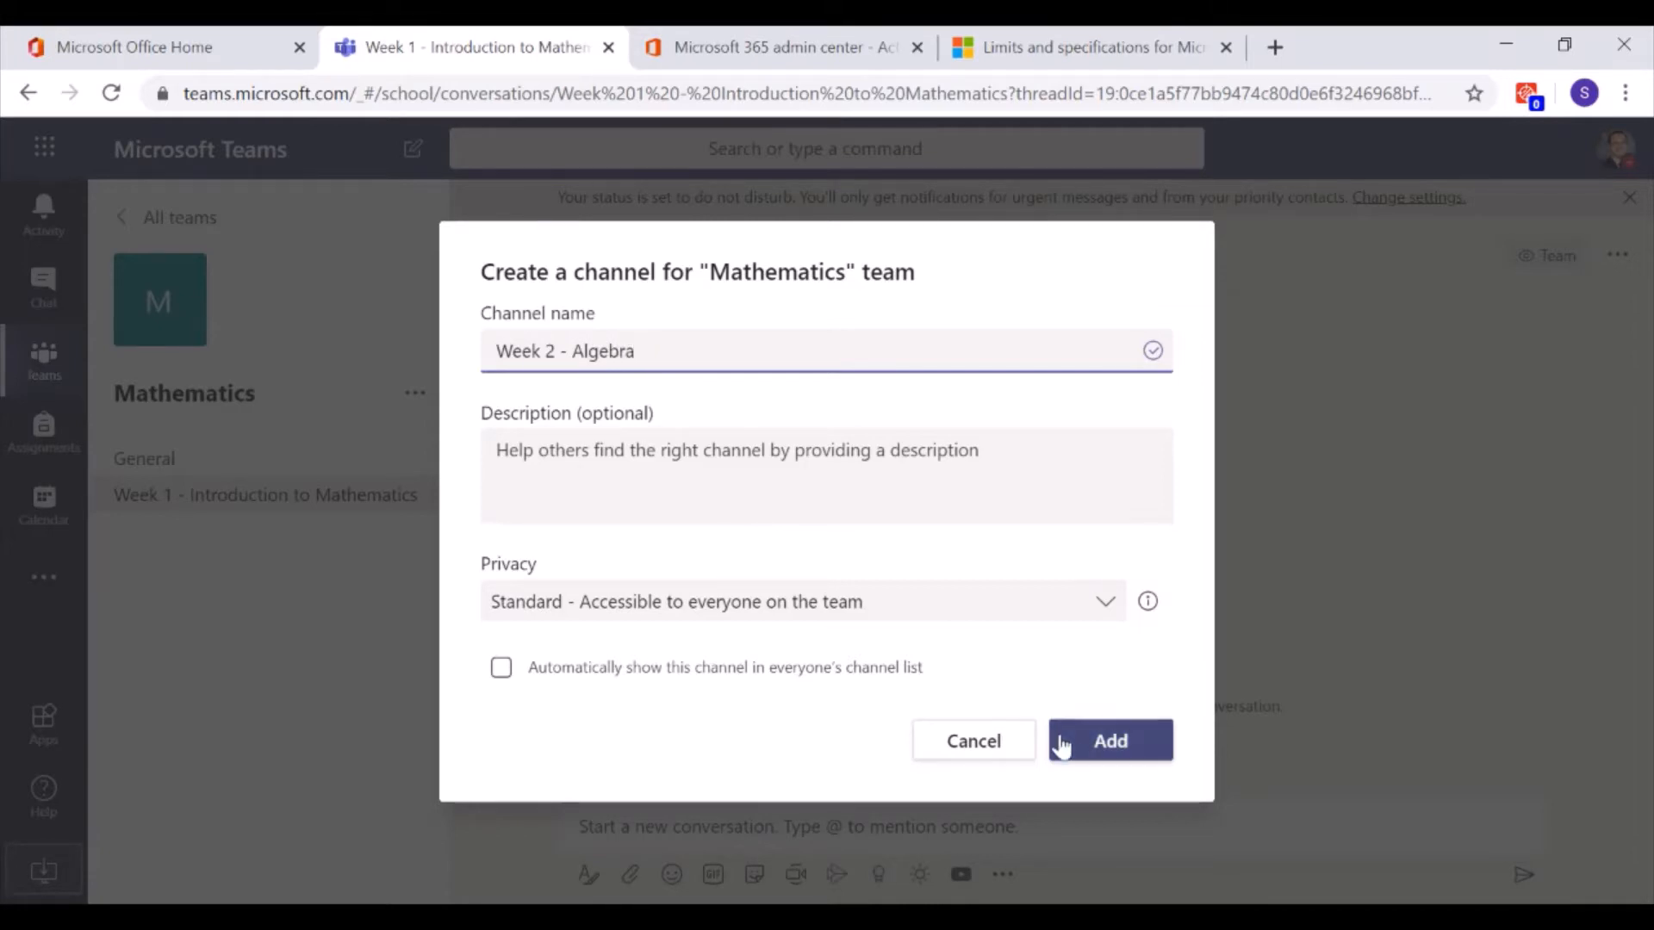
{"action": "left_click", "coordinate": [1108, 741]}
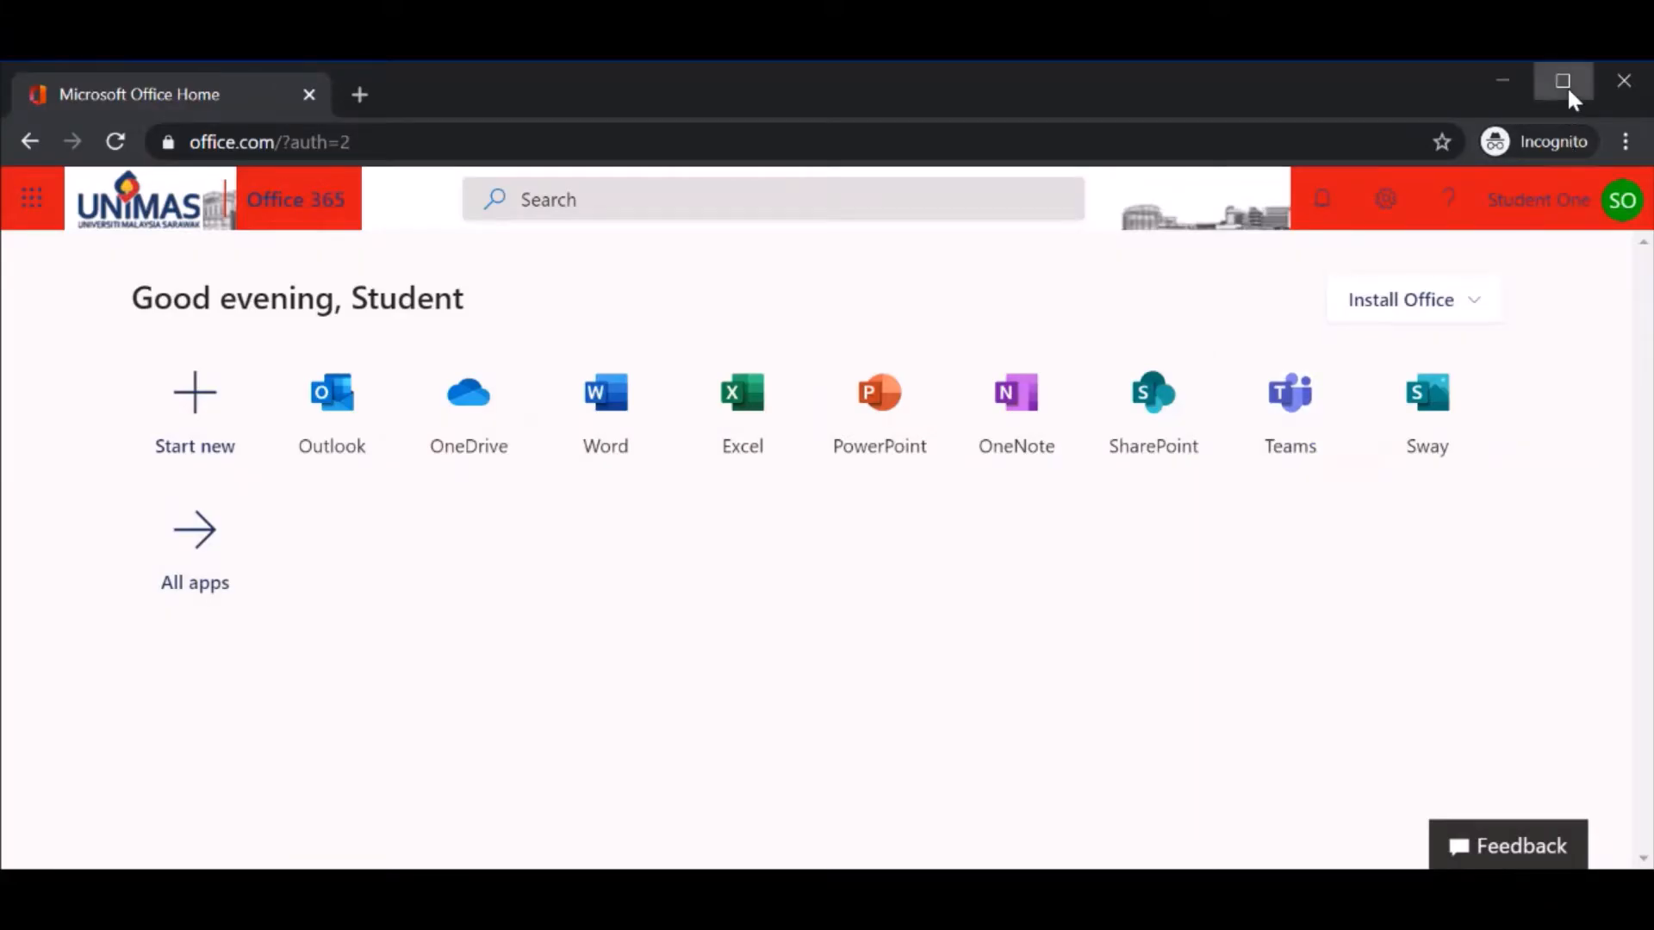
Maximize the student's incognito browser window and launch Teams from Office Home
{"action": "left_click", "coordinate": [1568, 86]}
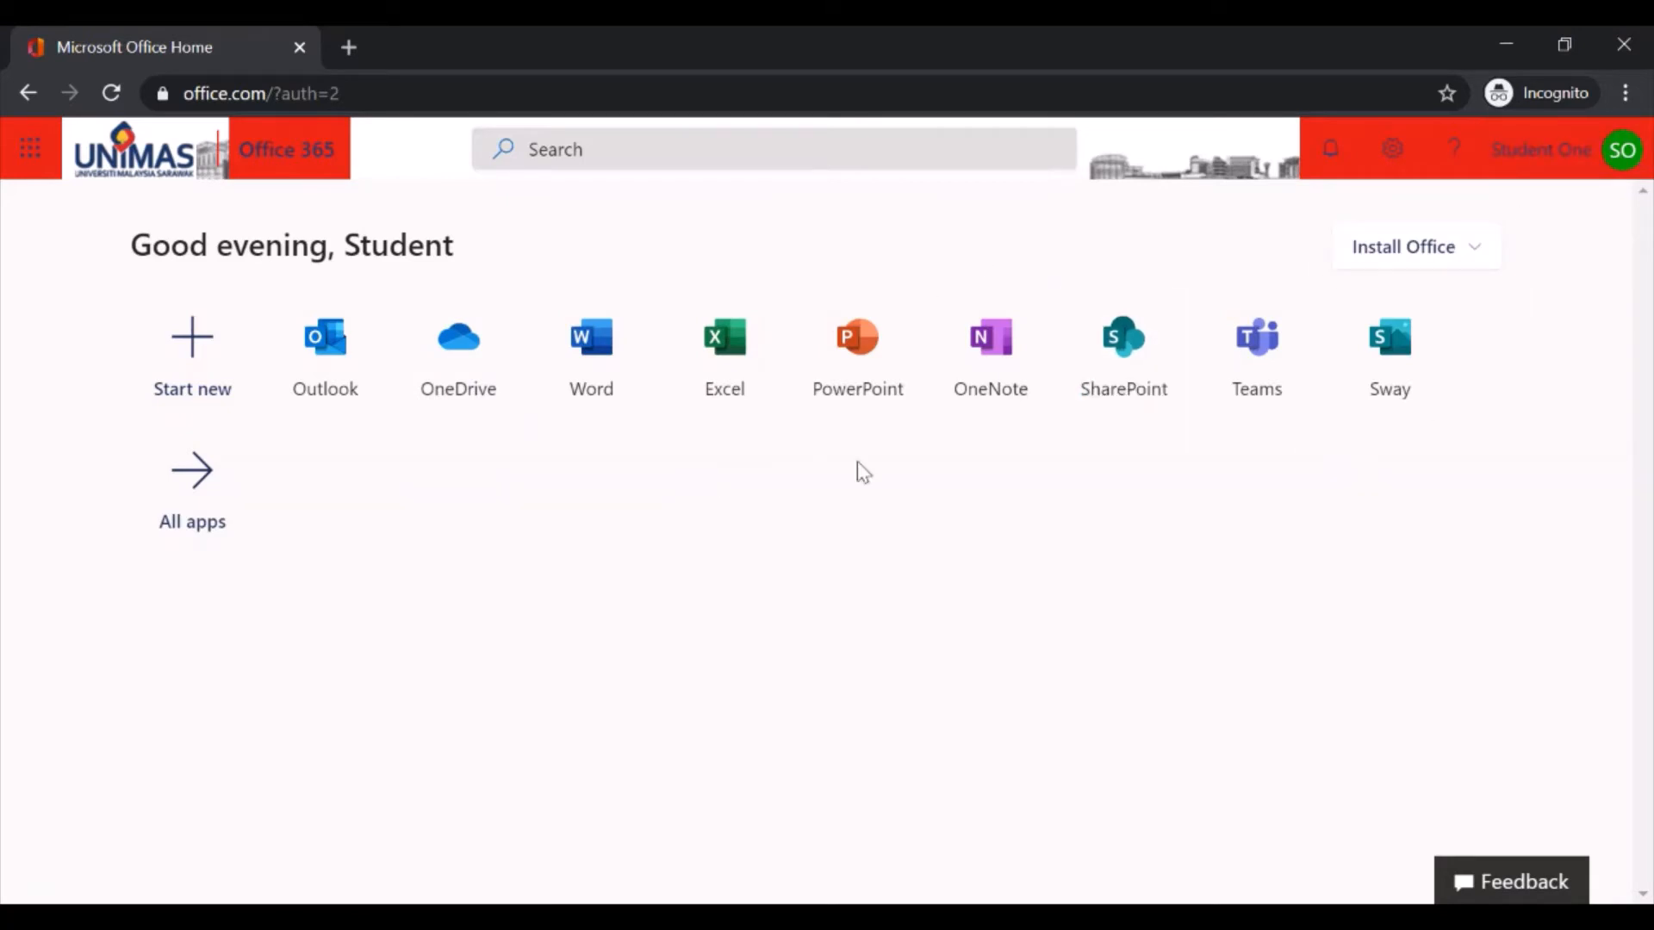
{"action": "left_click", "coordinate": [1256, 341]}
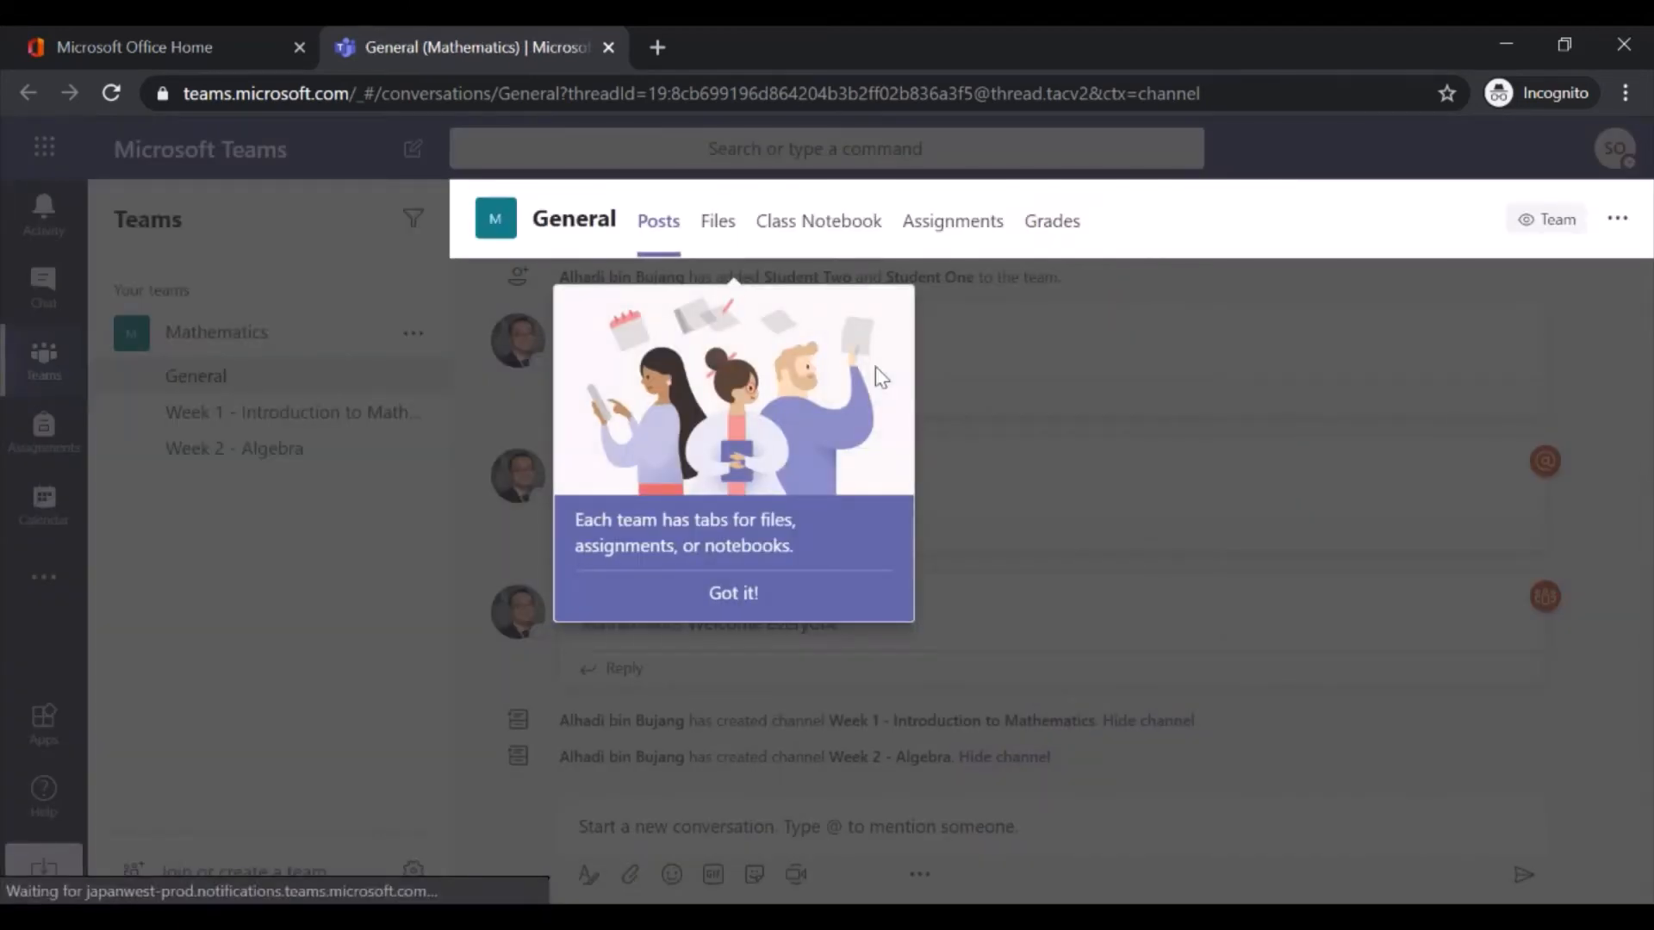
Dismiss the team tabs tip and view the student's Activity feed showing two mentions
{"action": "left_click", "coordinate": [734, 594]}
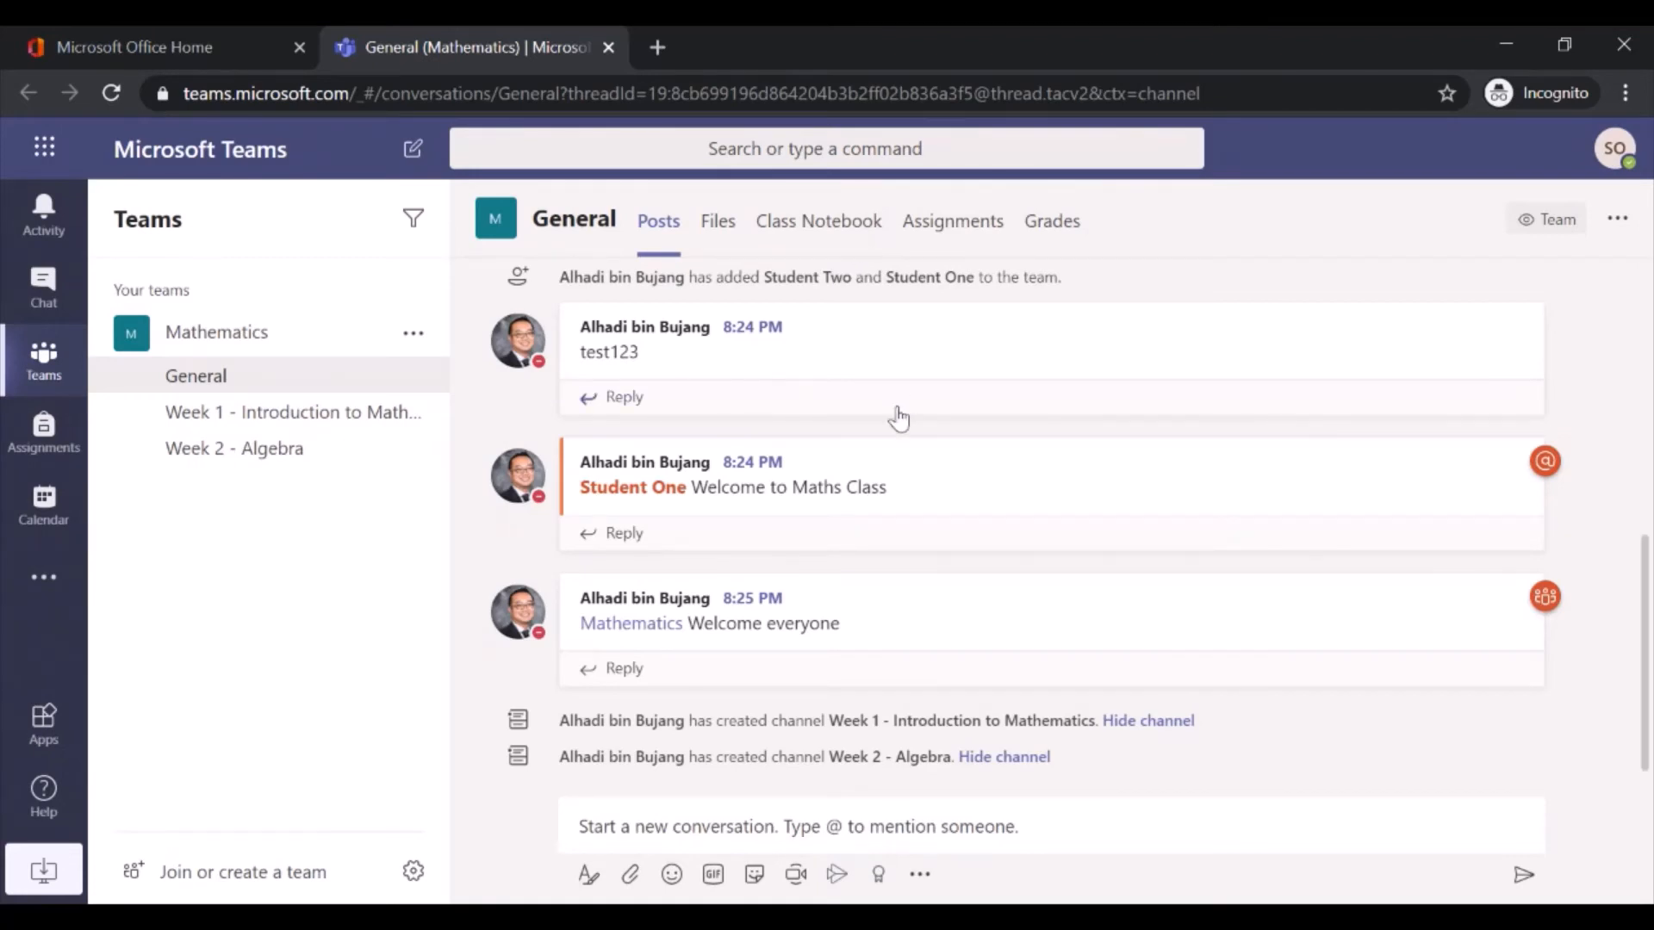
{"action": "mouse_move", "coordinate": [1146, 465]}
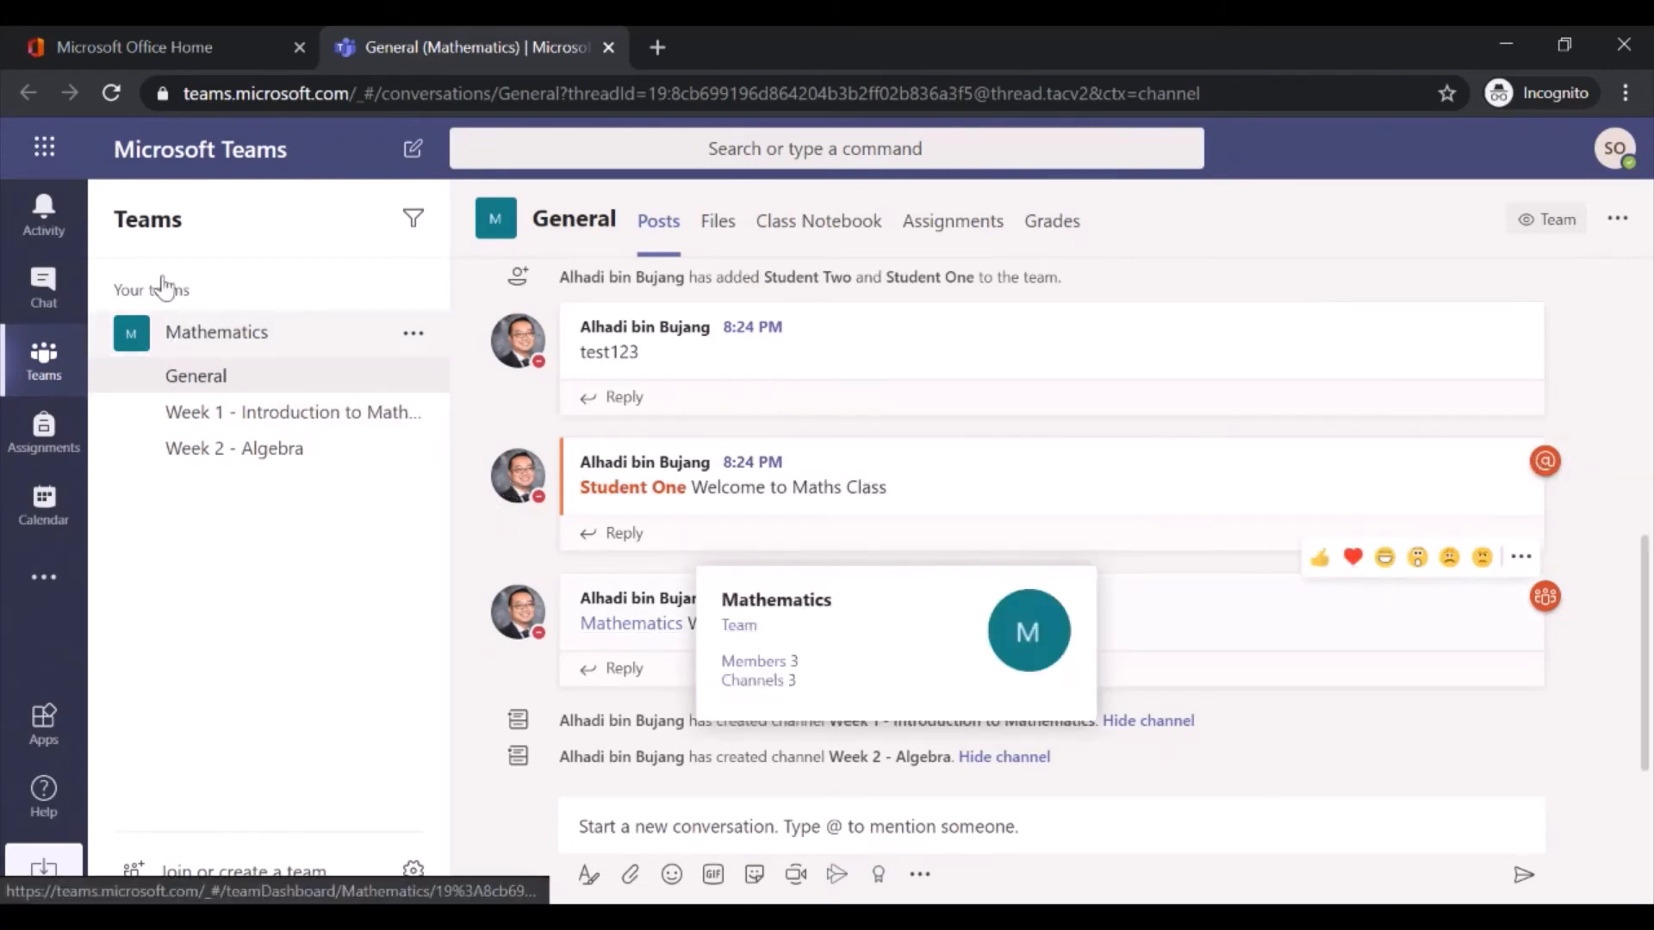
{"action": "left_click", "coordinate": [47, 228]}
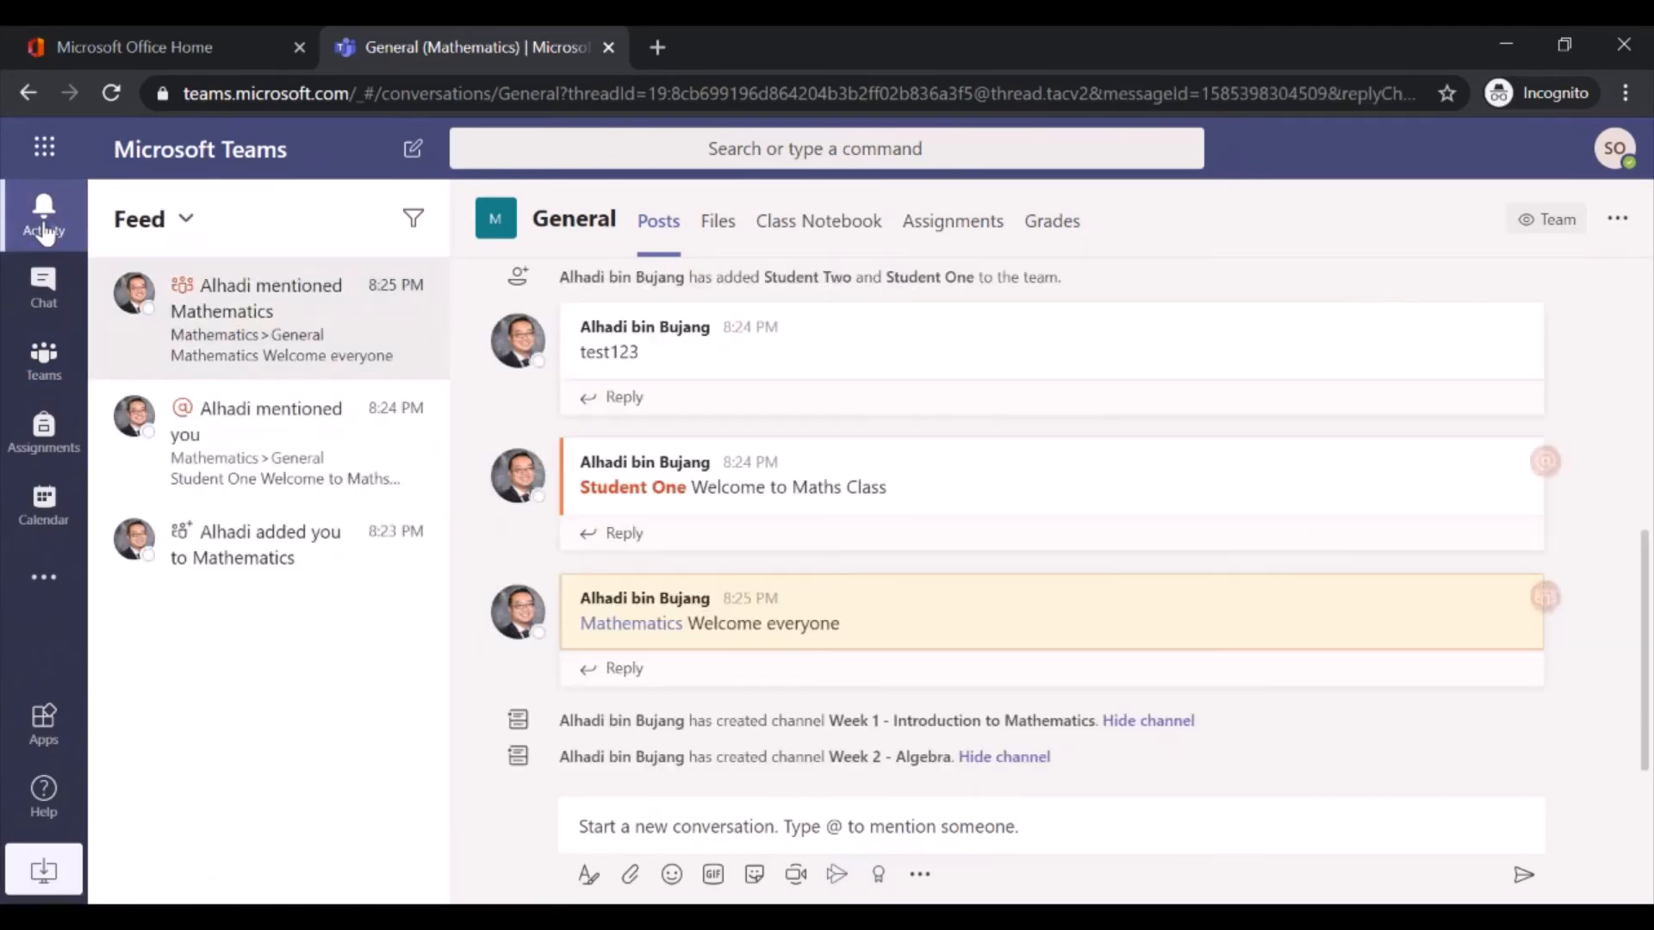